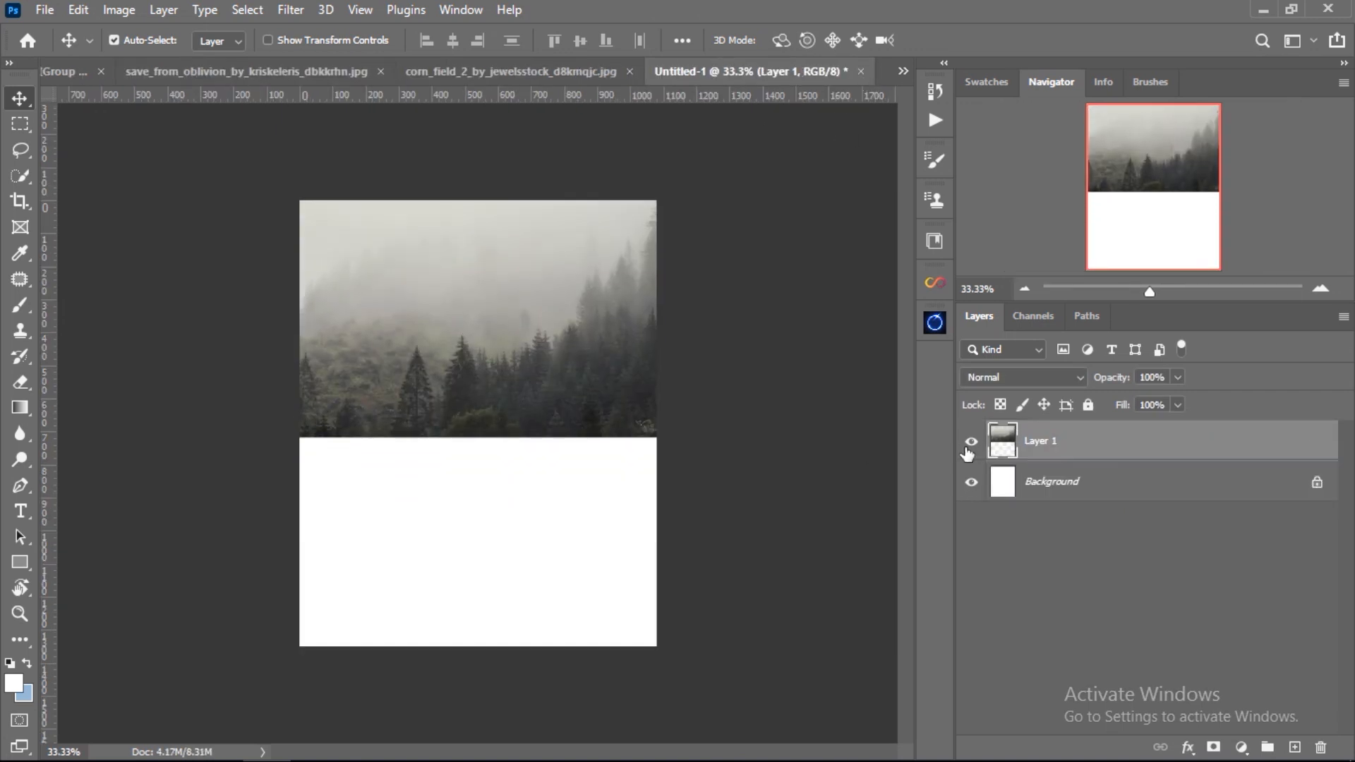
Step: Add a Color Balance adjustment clipped to the foggy forest layer, with cyan-red at -30 and yellow-blue at +38
left_click(1241, 748)
left_click(1237, 573)
type("-30")
left_click_drag(1217, 292, 1185, 285)
type("38")
left_click(1258, 107)
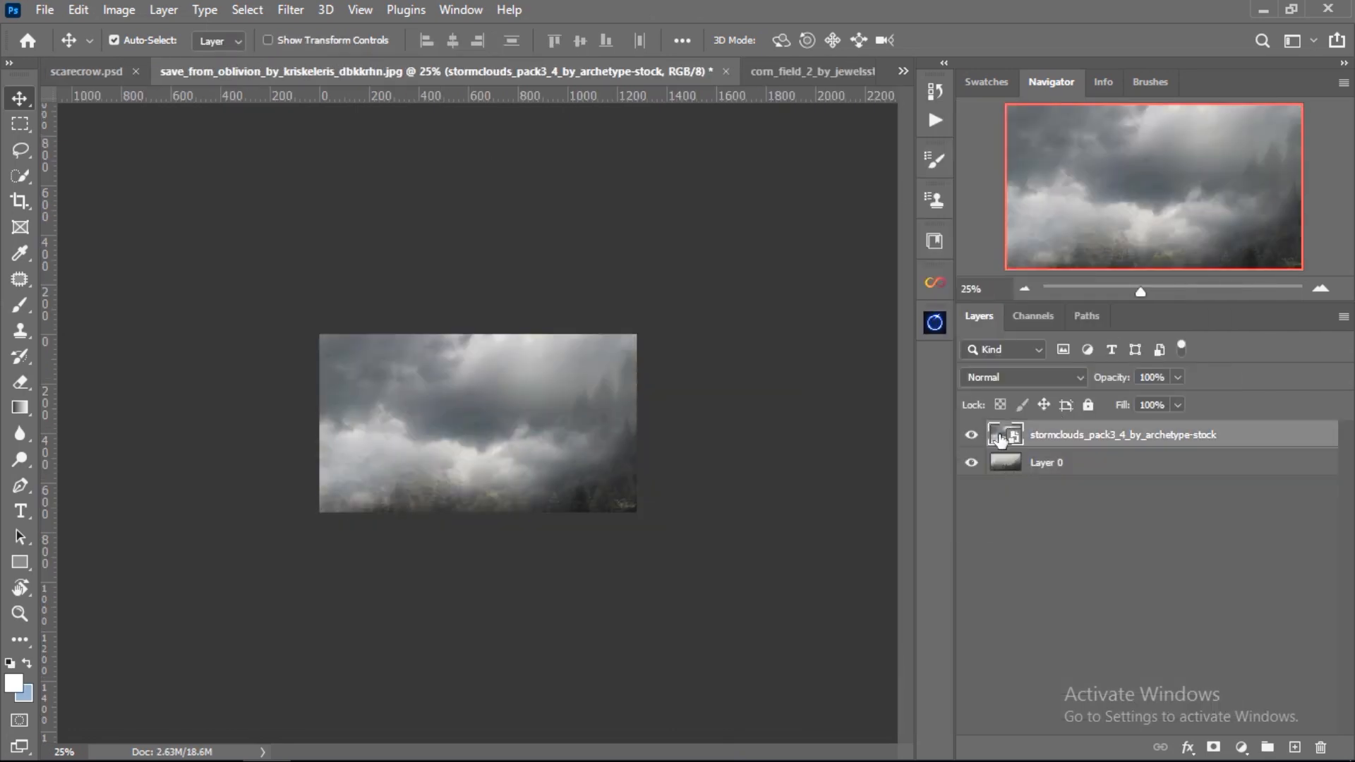
Step: Bring the storm clouds image into the portrait composition, scaled to 24%, and position it over the sky
left_click_drag(562, 471, 471, 427)
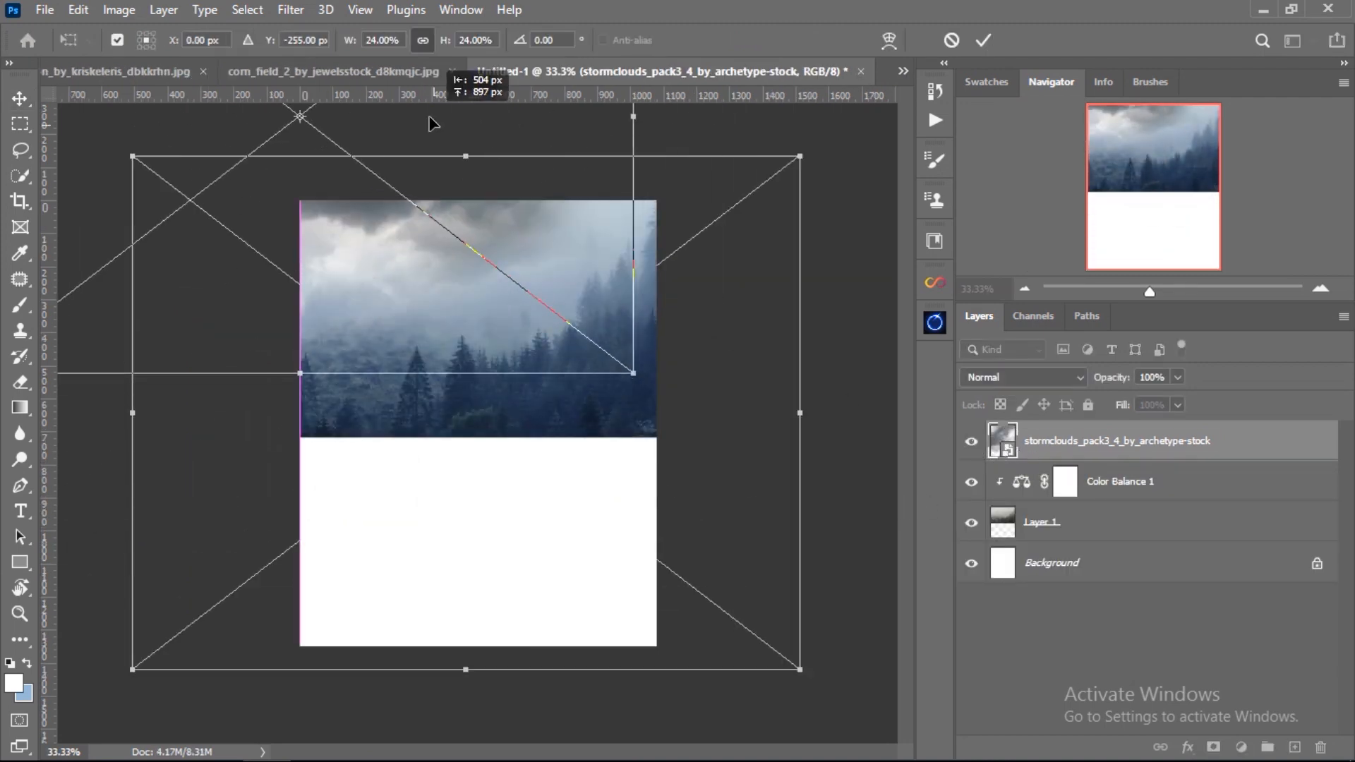
left_click_drag(477, 128, 477, 120)
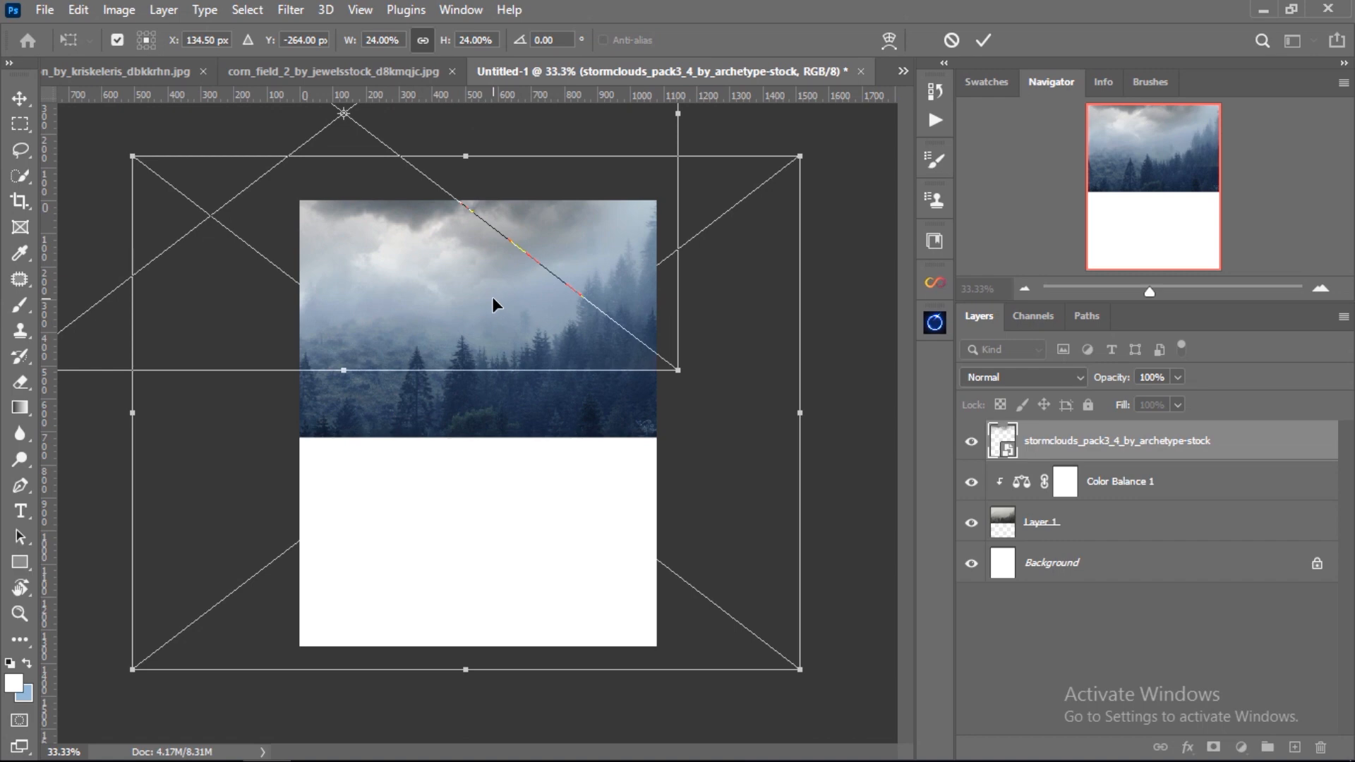
key("Return")
Step: Add a Color Balance adjustment clipped to the storm clouds, setting cyan-red to -22 and adjusting yellow-blue
left_click(1241, 747)
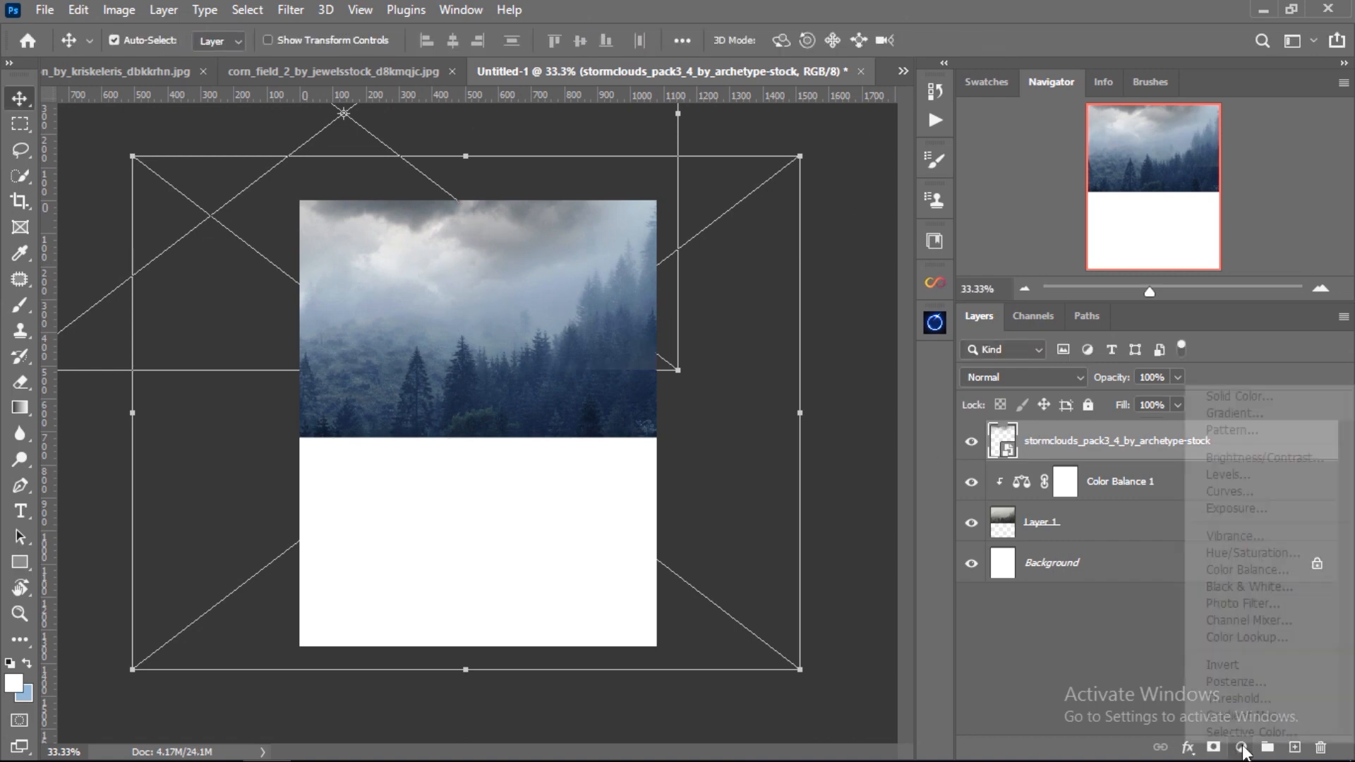
left_click(1228, 573)
type("-22")
key("Tab")
key("Tab")
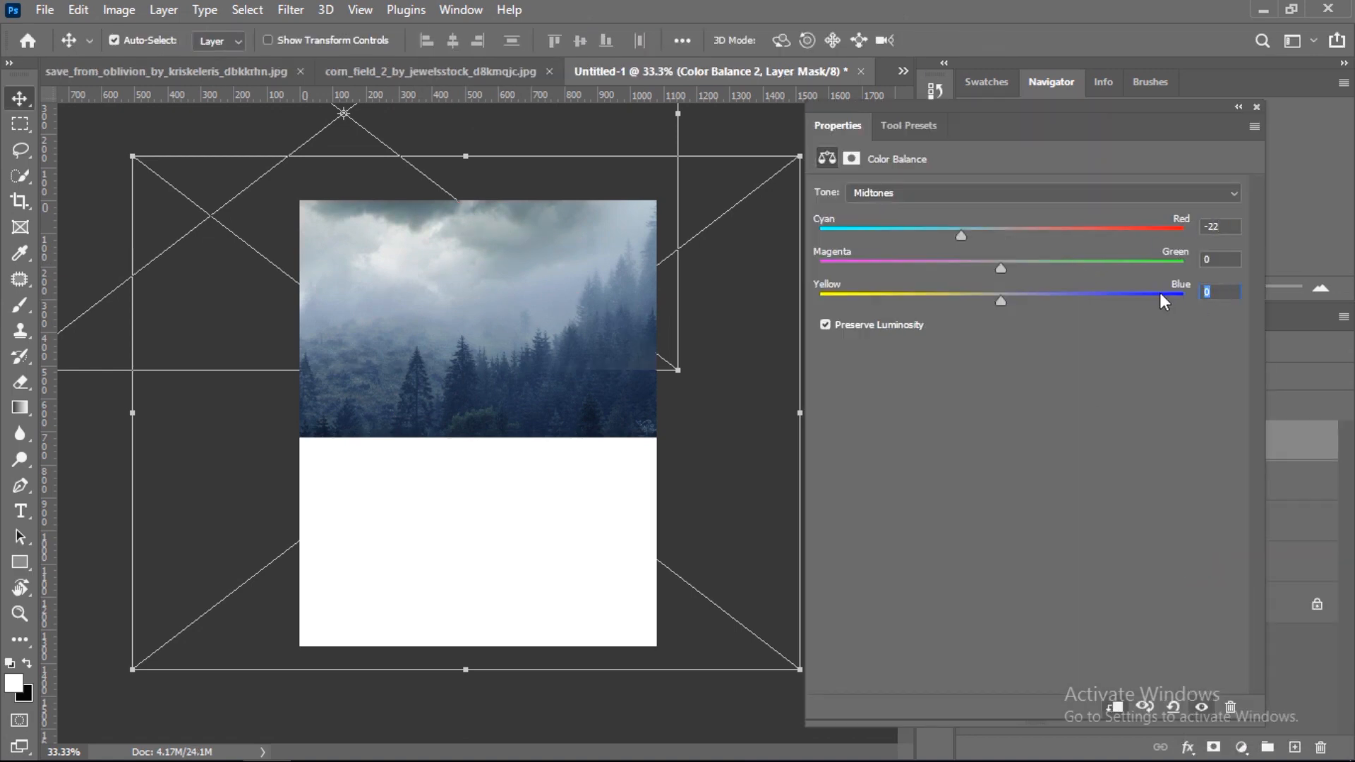
left_click(1256, 107)
Step: Mask the storm clouds layer and blend its lower edge into the forest with a soft black brush at 12% flow
left_click(1056, 492)
left_click(1214, 747)
left_click(20, 305)
left_click(514, 43)
right_click(552, 374, "alt")
key("x")
left_click_drag(662, 404, 647, 451)
right_click(642, 425, "alt")
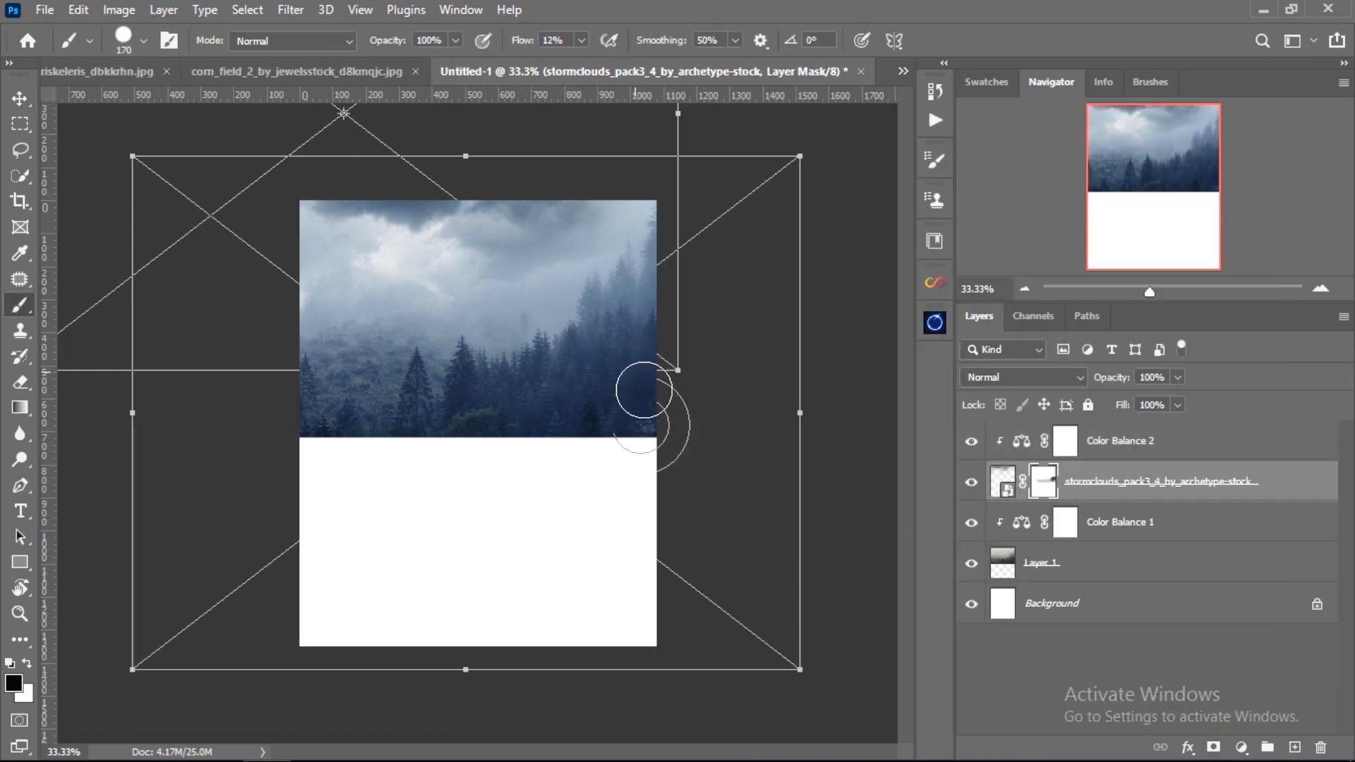
key("alt+bracketright")
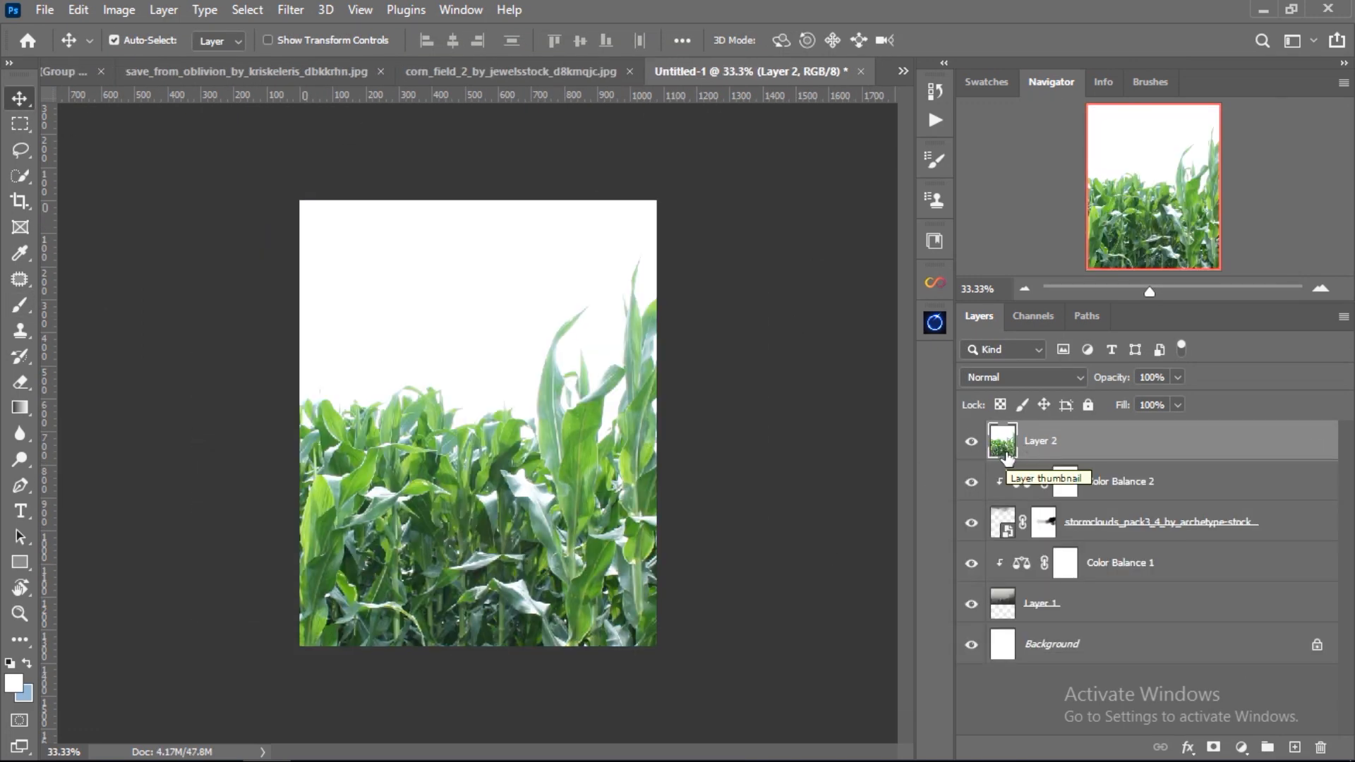
Step: Scale down the corn field layer and position it over the lower part of the composition
key("ctrl+t")
left_click_drag(436, 48, 385, 57)
left_click_drag(487, 480, 487, 477)
left_click(982, 43)
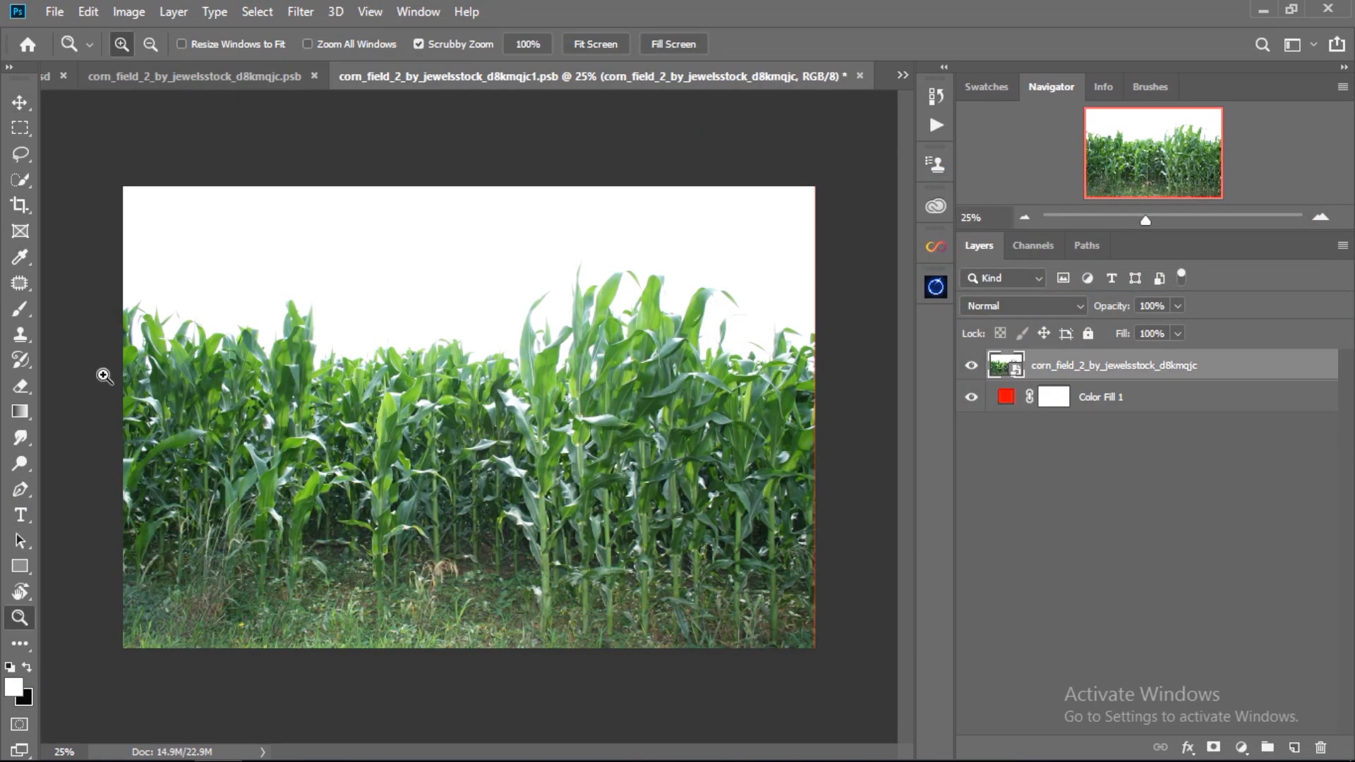
Step: Compare the color channels of the corn field image and duplicate the blue channel
left_click(362, 296)
left_click(1034, 245)
left_click(968, 307)
left_click(968, 280)
left_click(968, 307)
left_click(968, 334)
left_click(968, 307)
left_click(968, 362)
right_click(1064, 365)
left_click(1105, 378)
left_click(854, 184)
Step: Apply Levels to the blue channel copy with midtones 0.18 and white input 220 to separate the corn from the sky
left_click(89, 11)
mouse_move(166, 61)
left_click(385, 86)
left_click_drag(1002, 309, 1069, 307)
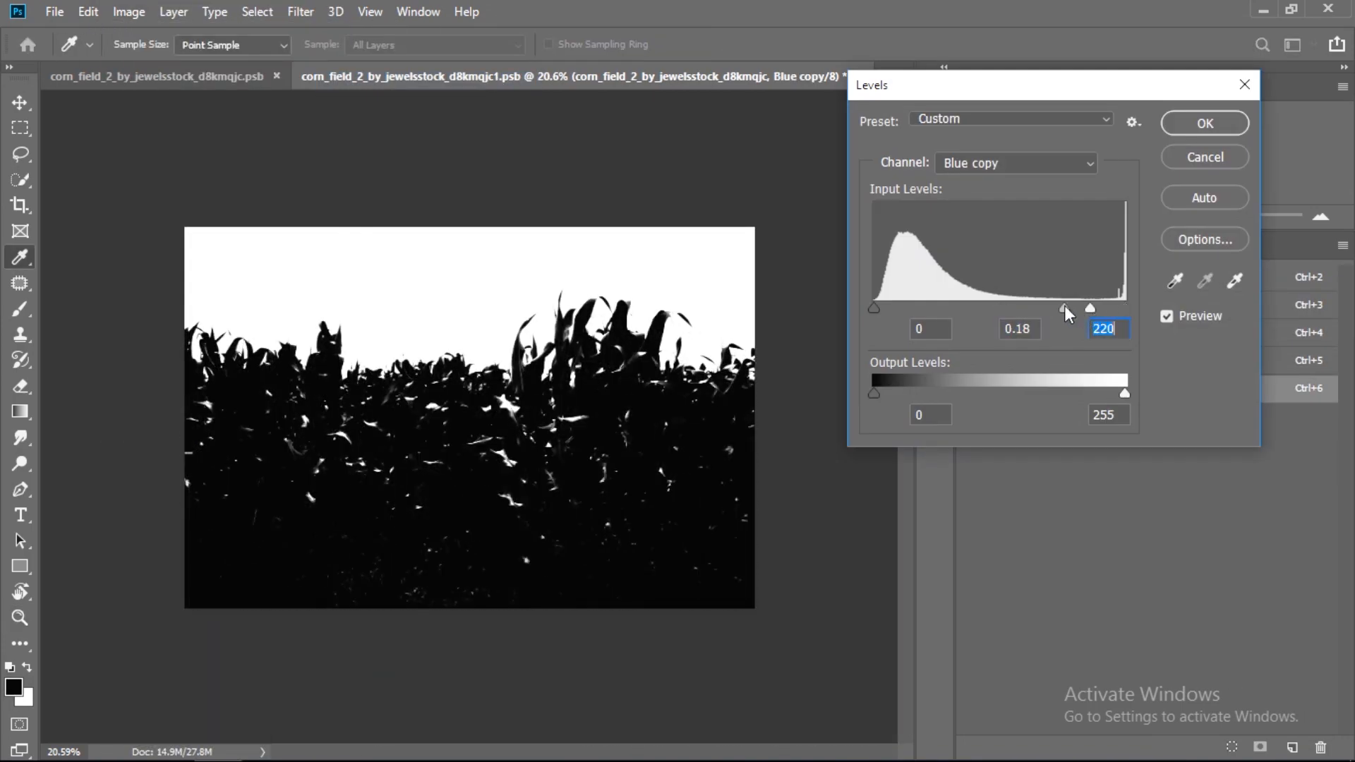
left_click(1205, 123)
left_click(980, 247)
left_click(1213, 748)
key("ctrl+z")
Step: Load a selection from the blue channel copy and add it as the corn field layer's mask
left_click(1033, 246)
left_click(999, 388, "ctrl")
left_click(981, 247)
left_click(1213, 748)
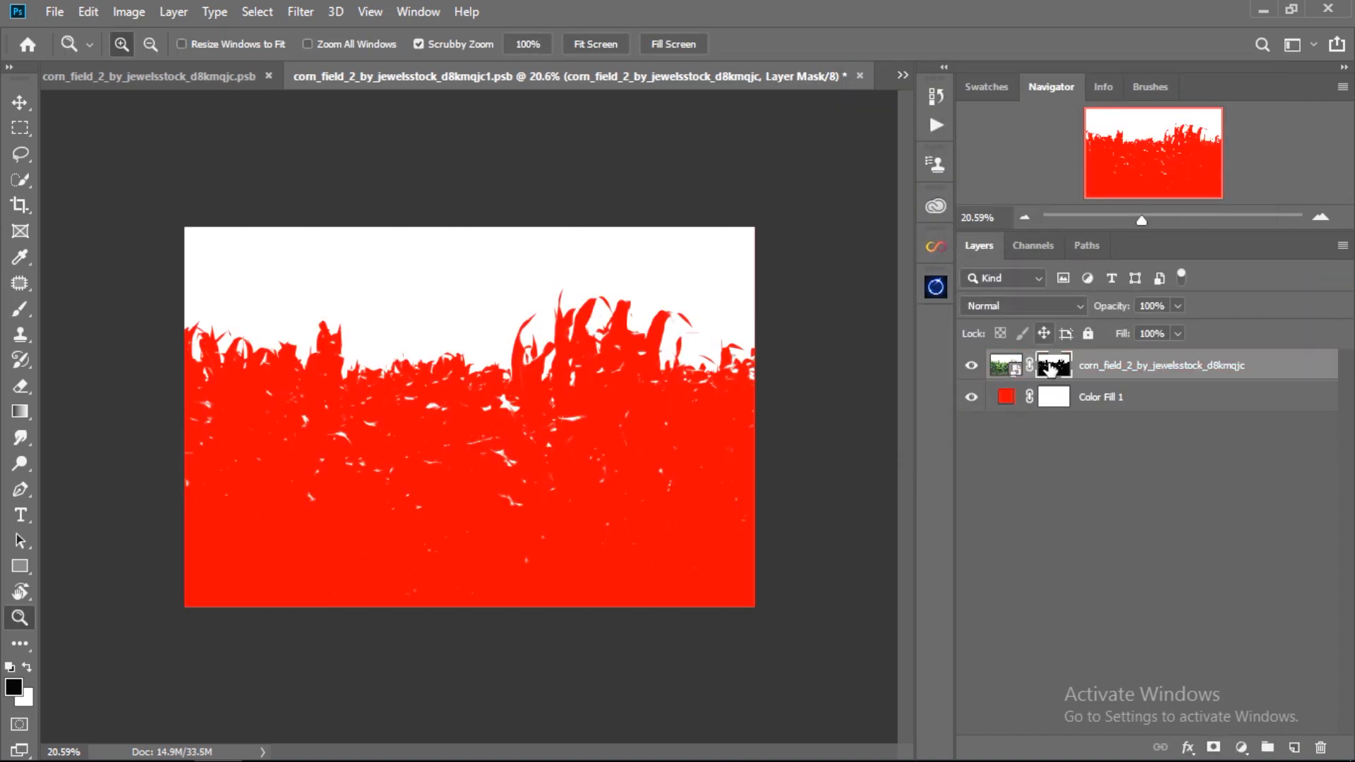
Step: Invert the corn field's mask and brush over its stray specks and holes so the leaves show and the sky is hidden
left_click(29, 310)
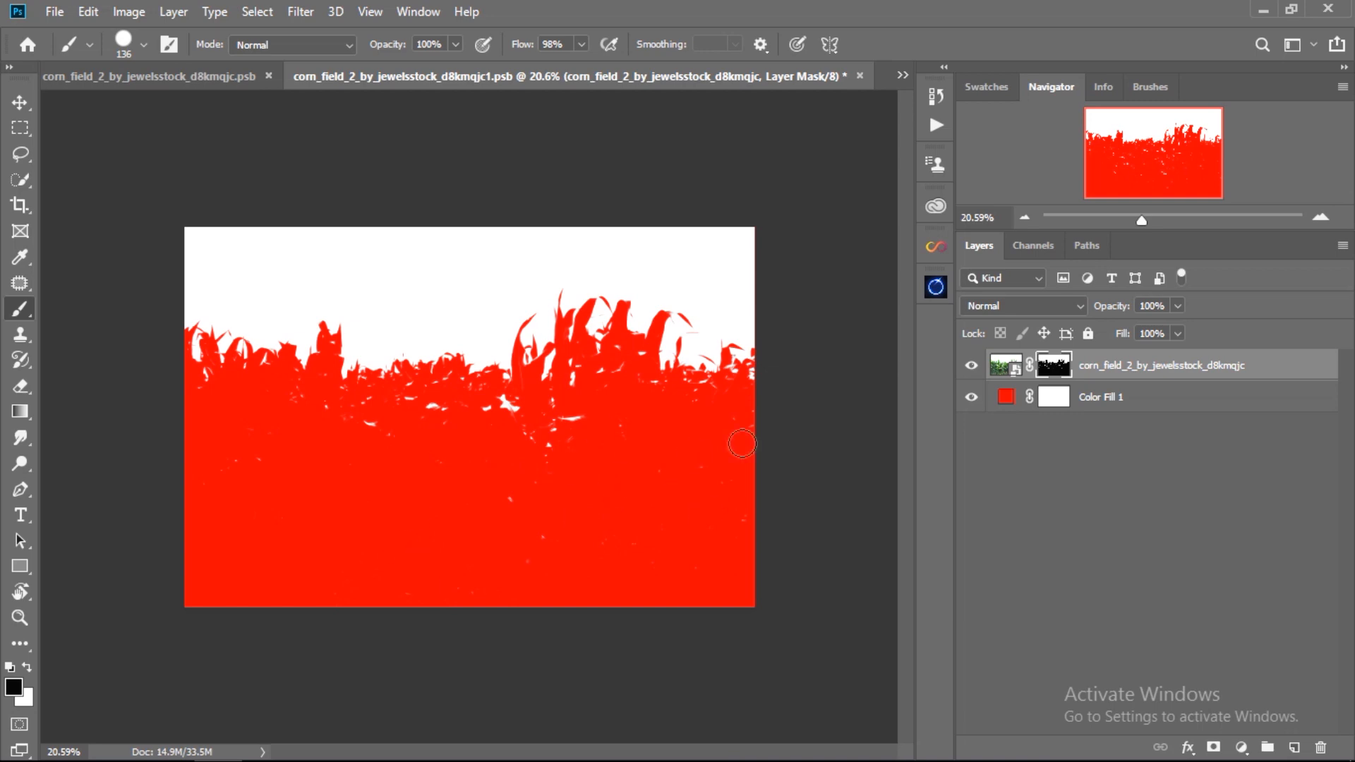
left_click(1051, 367, "alt")
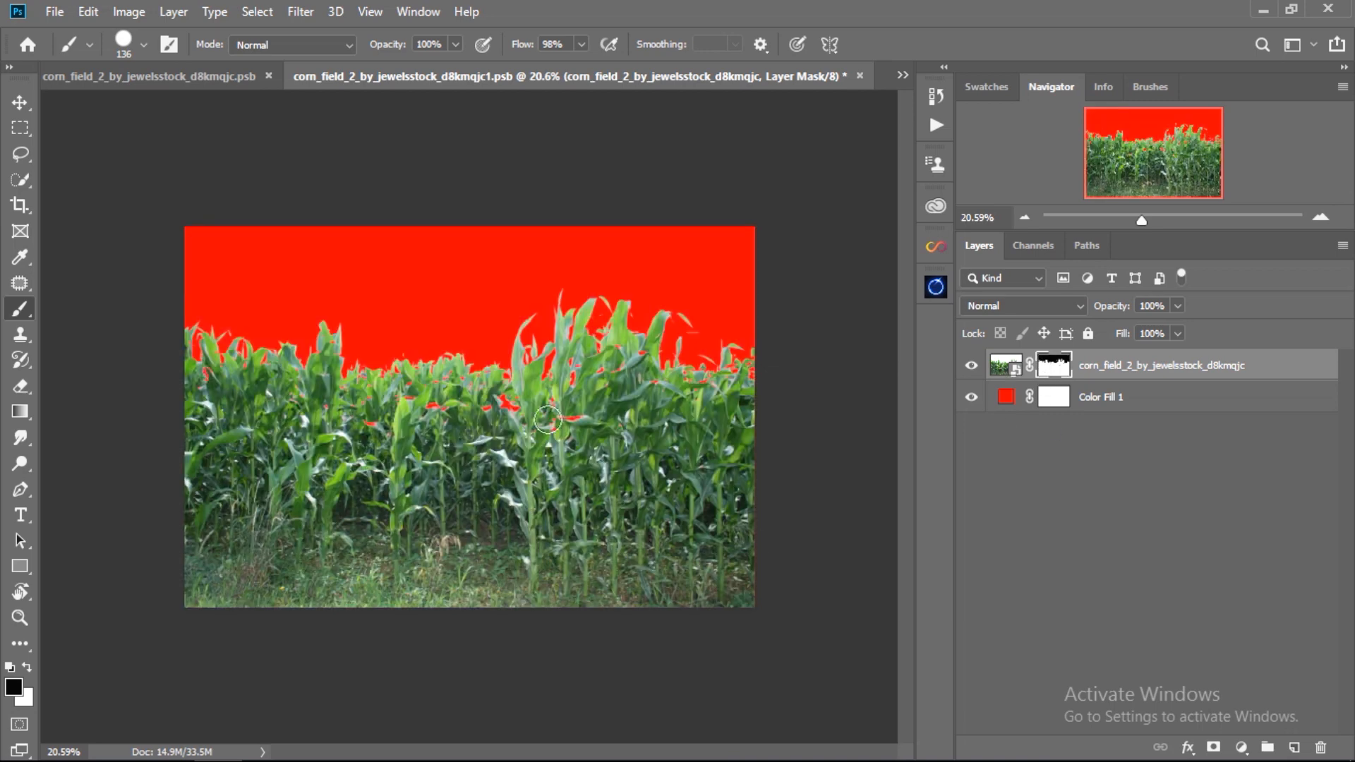
scroll(633, 430, "up", 2)
key("ctrl+z")
scroll(441, 513, "down", 1)
scroll(623, 717, "left", 6)
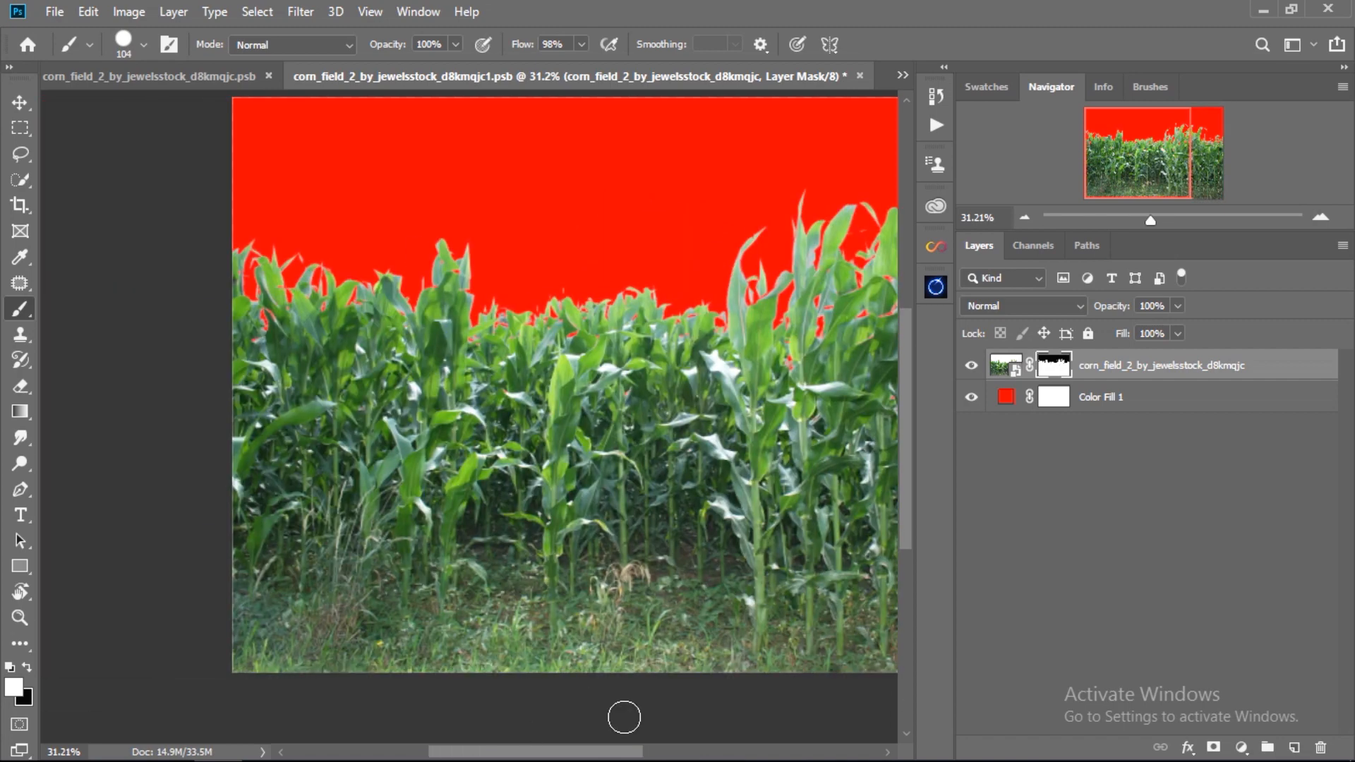
scroll(704, 367, "right", 12)
scroll(652, 443, "down", 2)
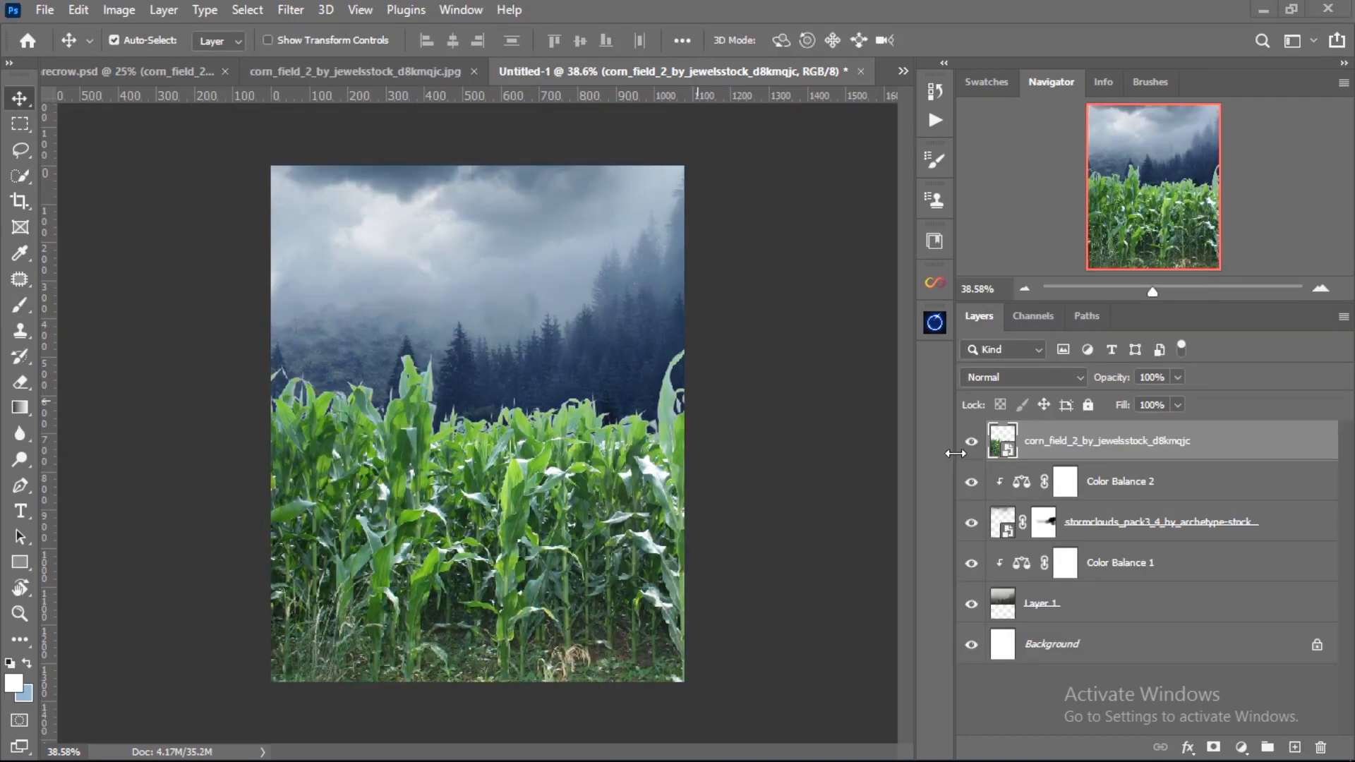
Step: Darken the corn field with a clipped Hue/Saturation adjustment, saturation -56 and lightness -78
type("-56-")
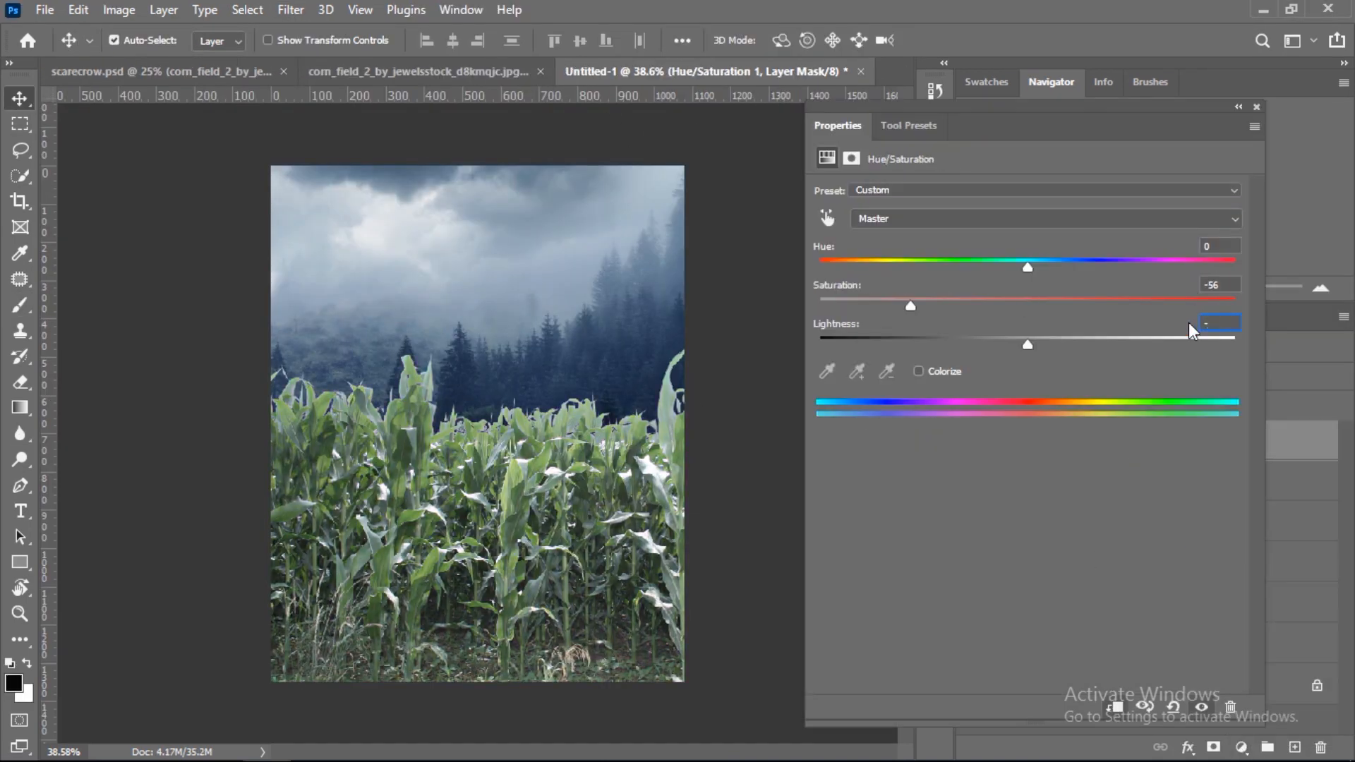
type("78")
left_click(1256, 107)
Step: Stretch the forest layer to 110.85% height and widen it slightly to cover the white gaps behind the corn
left_click(873, 307)
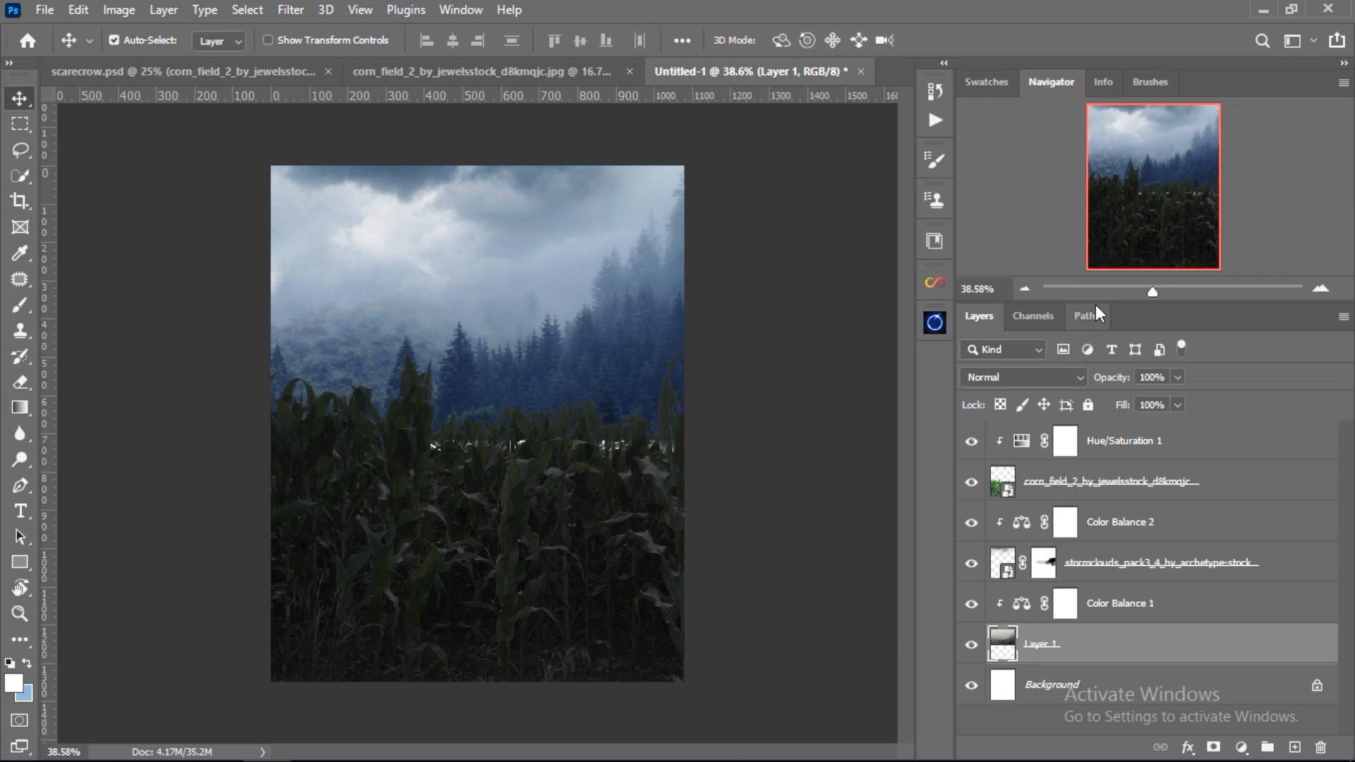
key("ctrl+t")
left_click_drag(449, 440, 450, 459)
left_click_drag(451, 170, 449, 153)
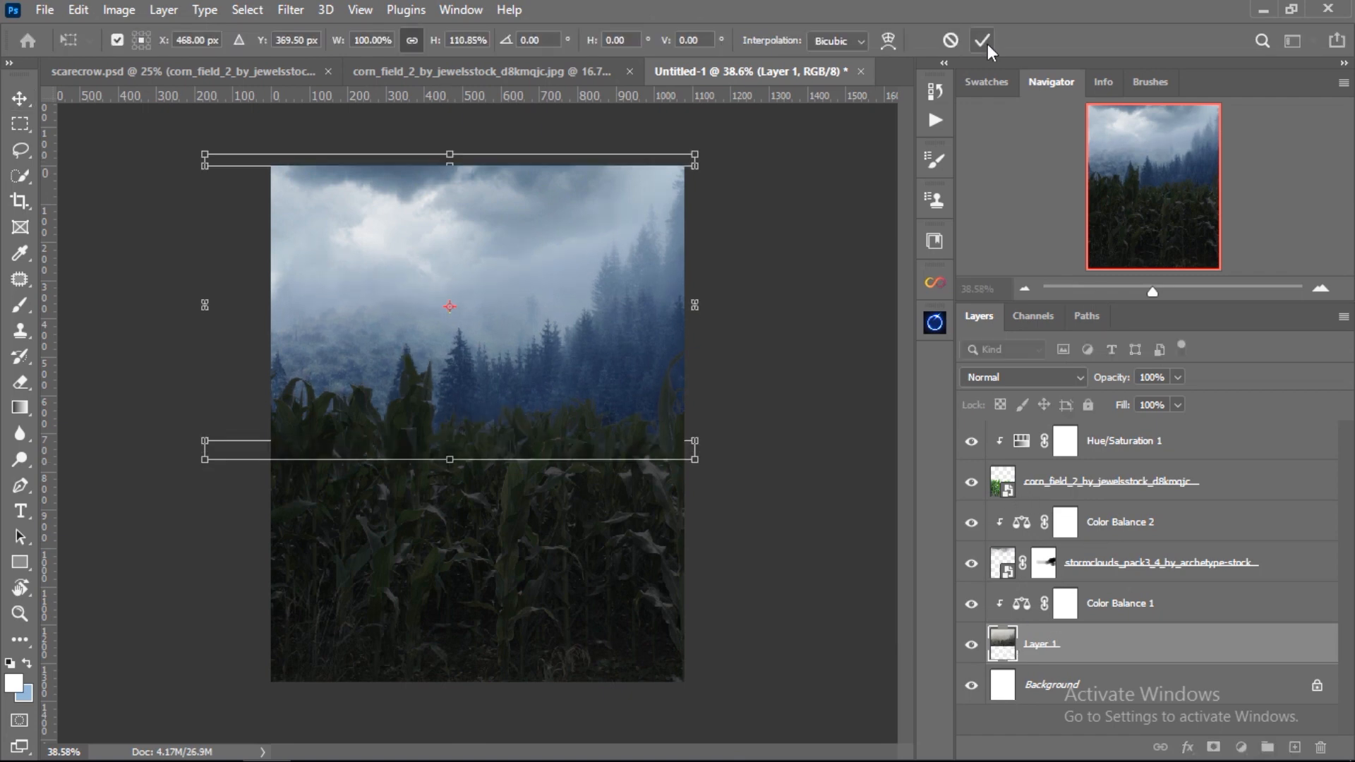
left_click_drag(205, 306, 194, 307)
key("Return")
Step: Add a Gradient Map clipped to the corn field, with a dark color and a highlight color sampled from the bright sky
left_click(1021, 443)
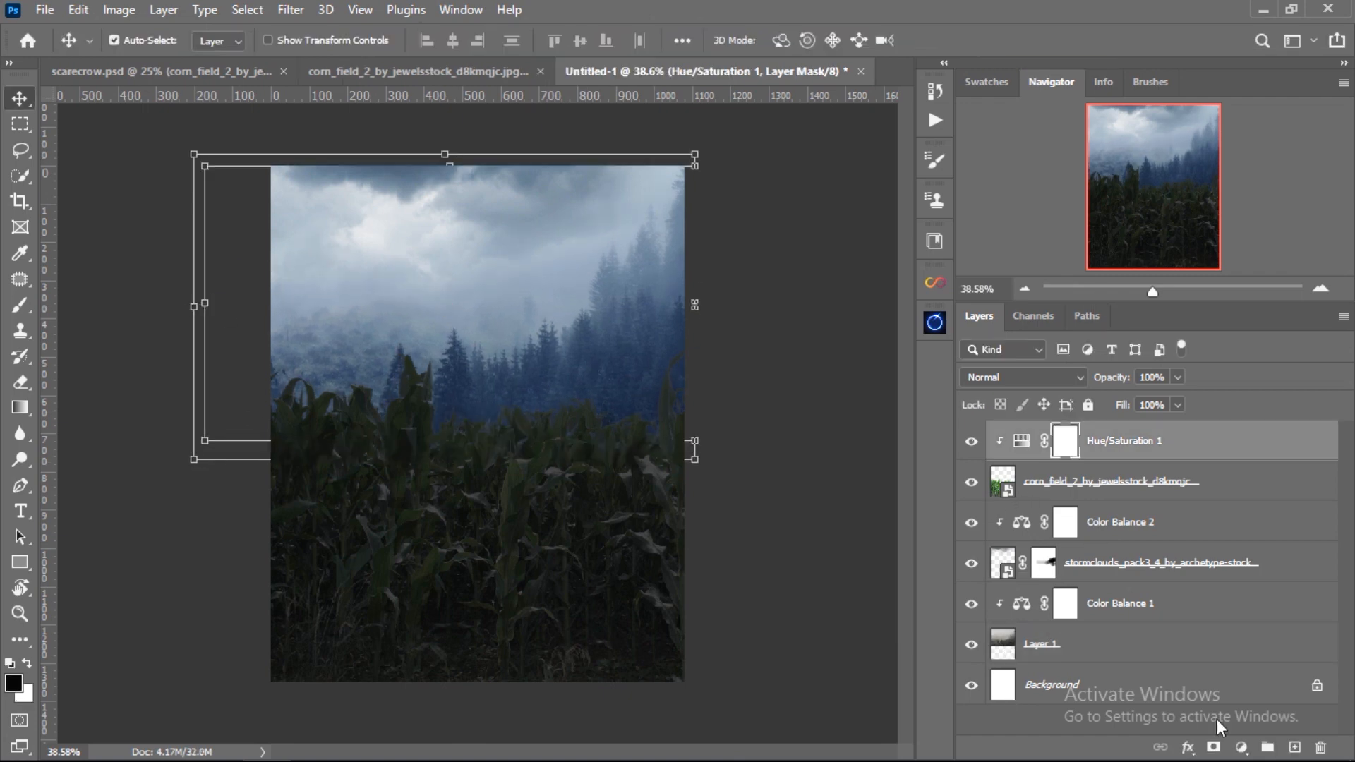
left_click(1242, 747)
left_click(1244, 717)
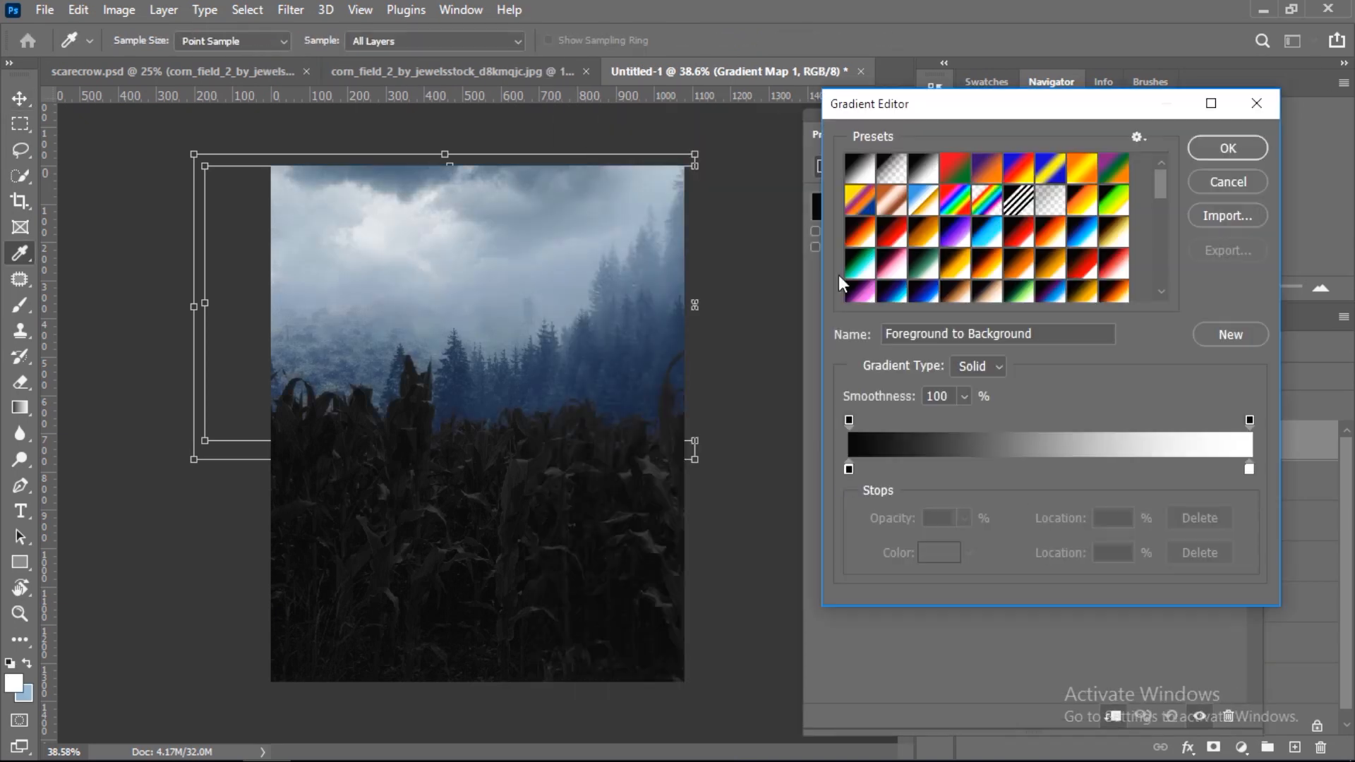
left_click(939, 553)
left_click(941, 454)
left_click(1243, 221)
left_click(1249, 469)
left_click(384, 241)
Step: Add a middle gradient stop sampled from the distant trees, darken the shadow stop and shift the middle stop slightly toward the shadows
left_click(1054, 470)
left_click(544, 341)
left_click(849, 469)
left_click(942, 554)
left_click(947, 462)
left_click(1243, 220)
left_click(1230, 151)
left_click(978, 209)
mouse_move(1053, 470)
left_mouse_down()
mouse_move(1019, 472)
mouse_move(1033, 472)
left_mouse_up()
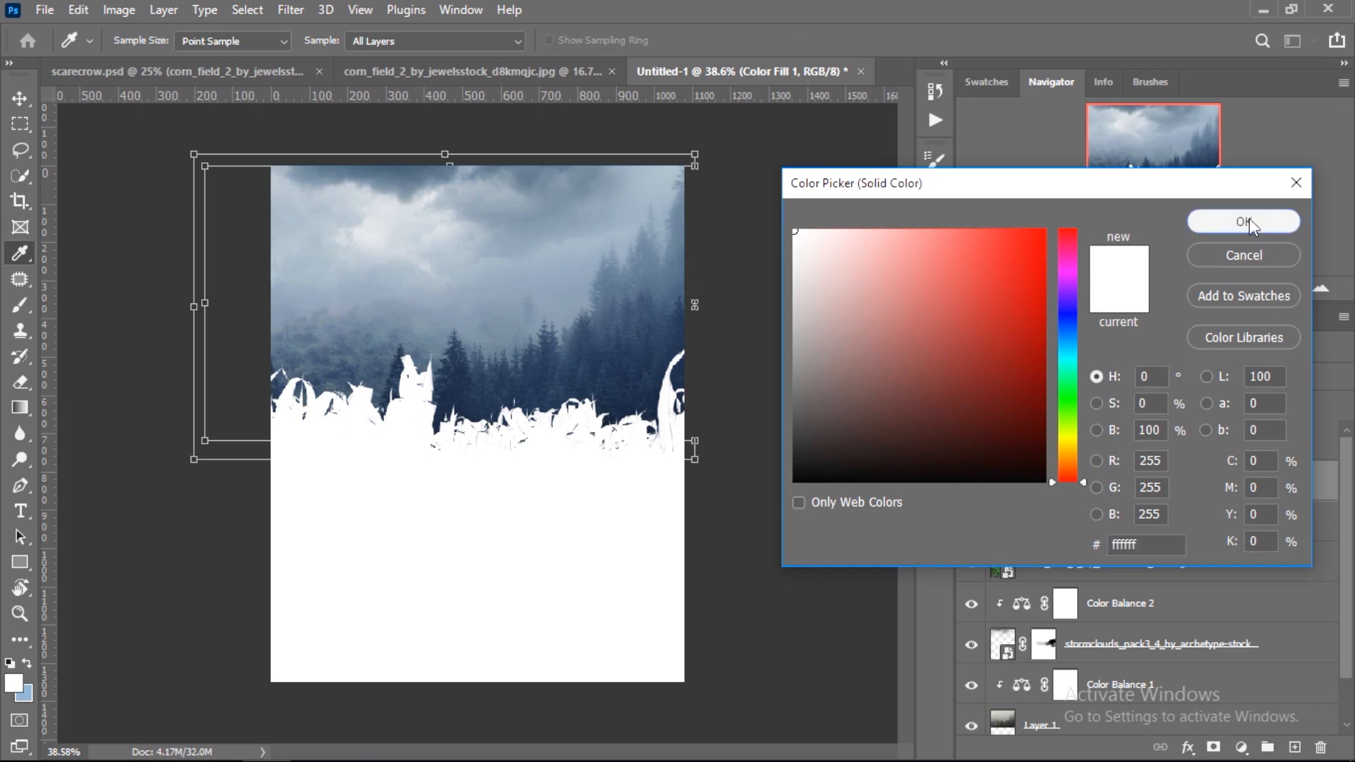
Step: Add a neutral grey Color Fill layer above everything and set its blend mode to Luminosity
left_click(1200, 220)
left_click(997, 457, "alt")
left_click(1023, 377)
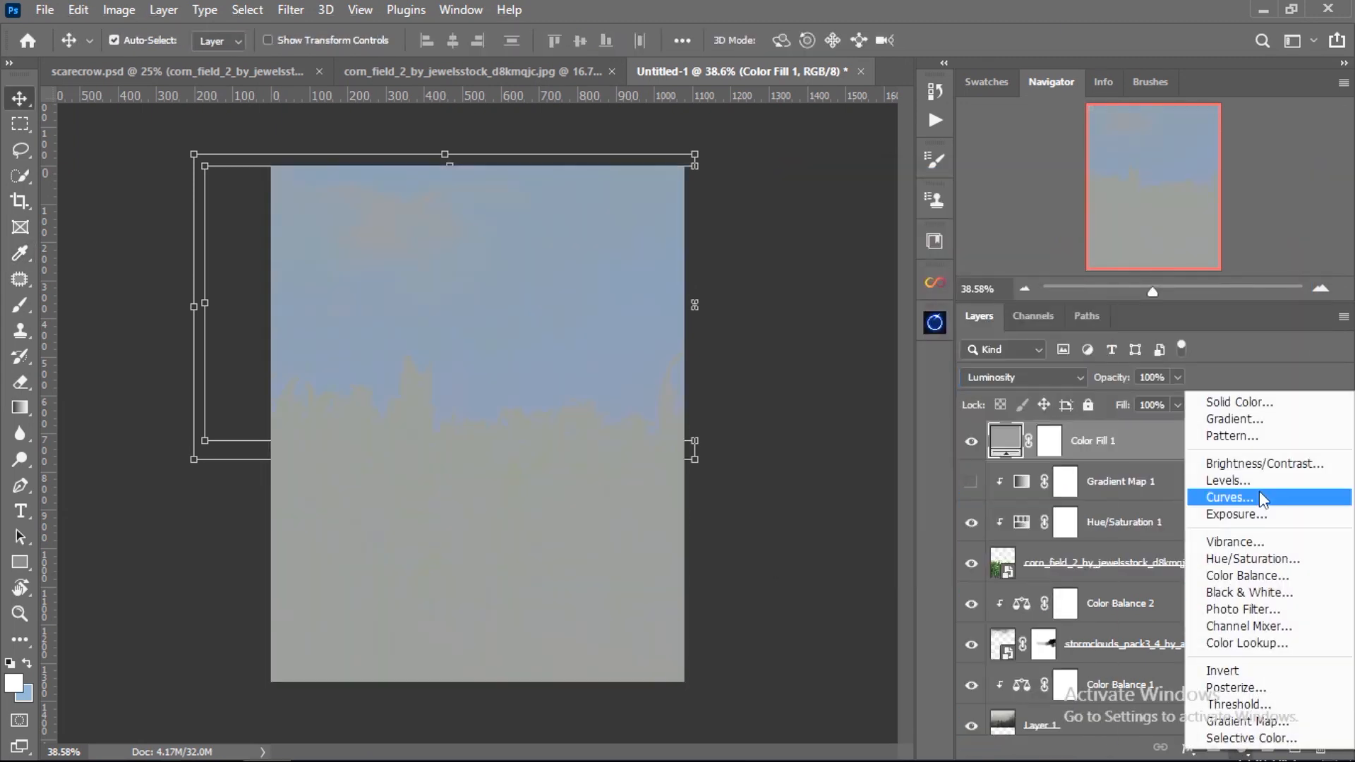
Step: Add a Curves adjustment above the grey fill to exaggerate the color differences between sky and corn
left_click(1162, 412)
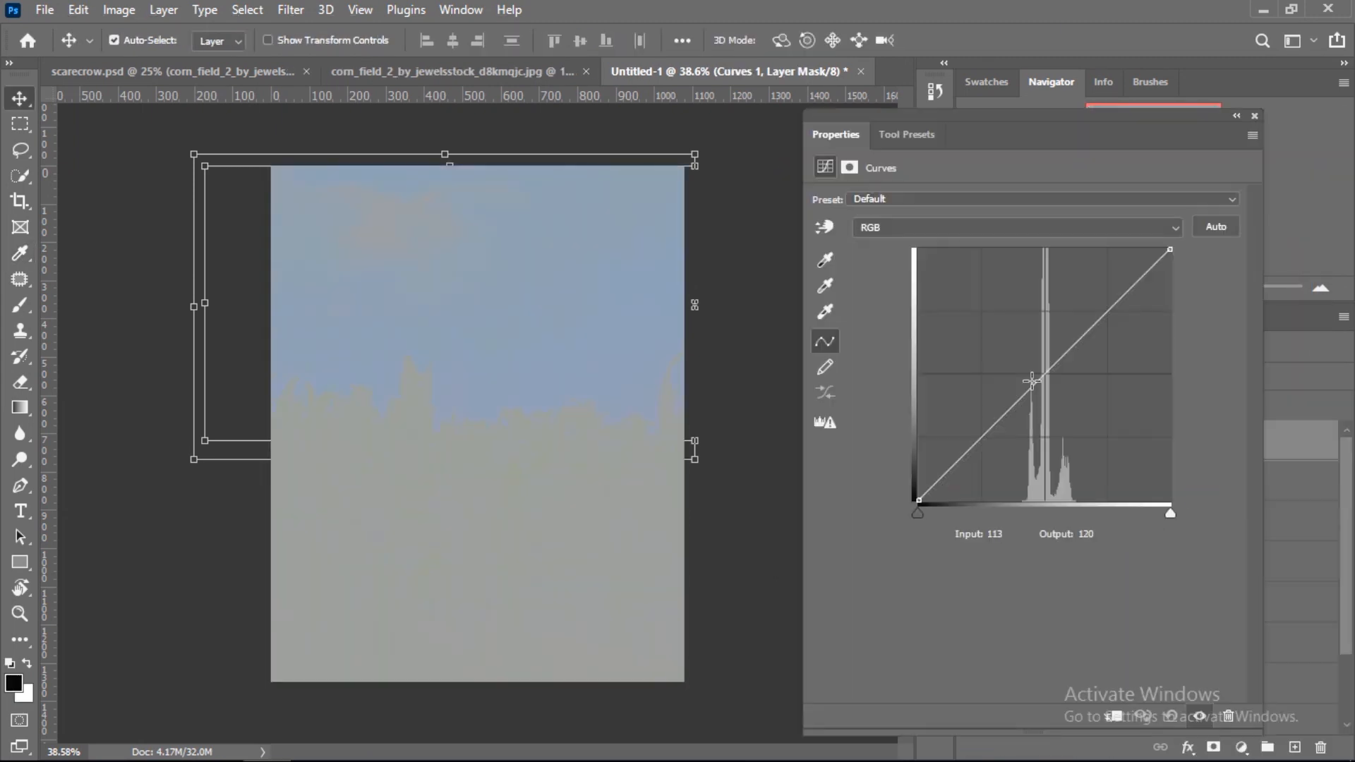
left_click_drag(1015, 404, 1015, 463)
left_click(1254, 115)
Step: Add a clipped Curves adjustment above the corn's Hue/Saturation and tune blue, green and red, mapping red input 16 to output 9
left_click(1101, 557)
left_click(1241, 748)
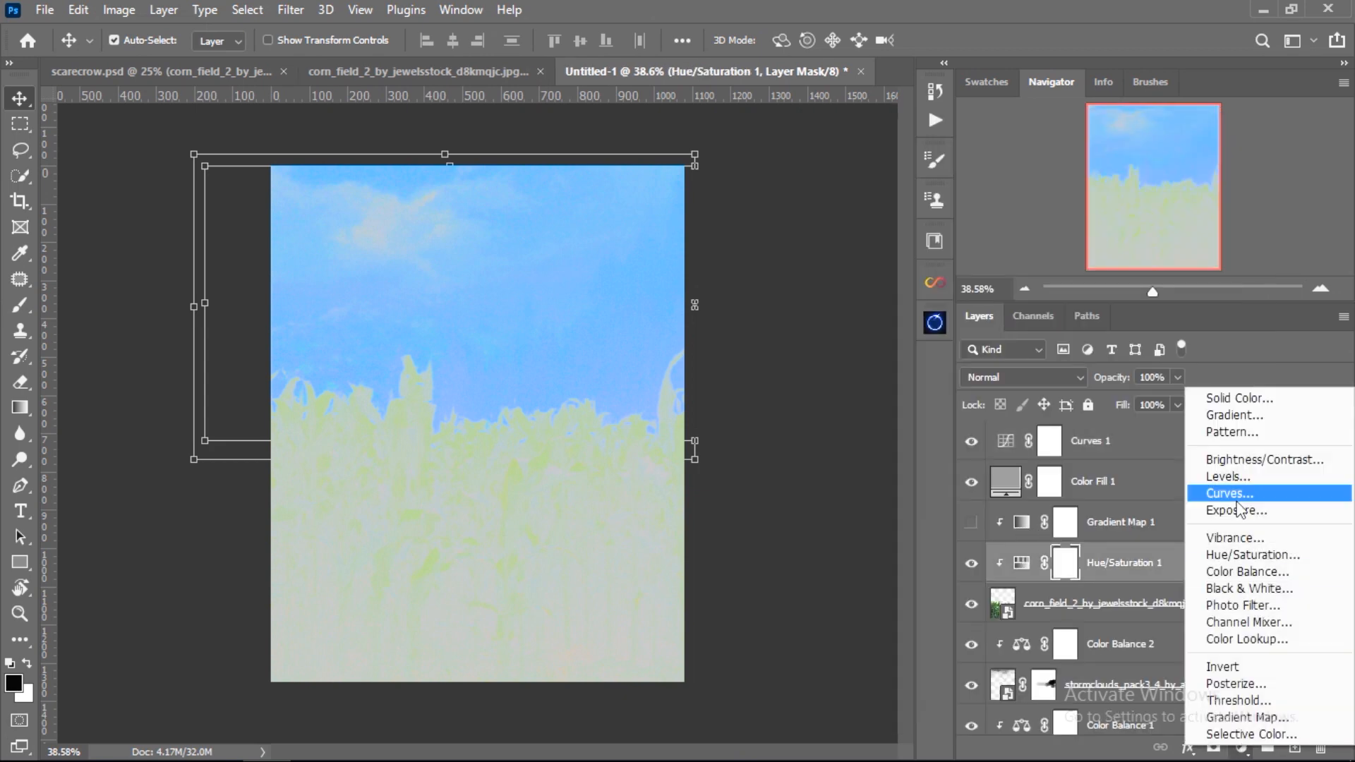
left_click(1229, 495)
left_click(825, 226)
left_click(901, 228)
left_click(891, 296)
mouse_move(546, 463)
left_mouse_down()
mouse_move(524, 475)
mouse_move(551, 458)
left_mouse_up()
left_click(868, 231)
left_click(875, 273)
left_click(901, 230)
left_click(897, 250)
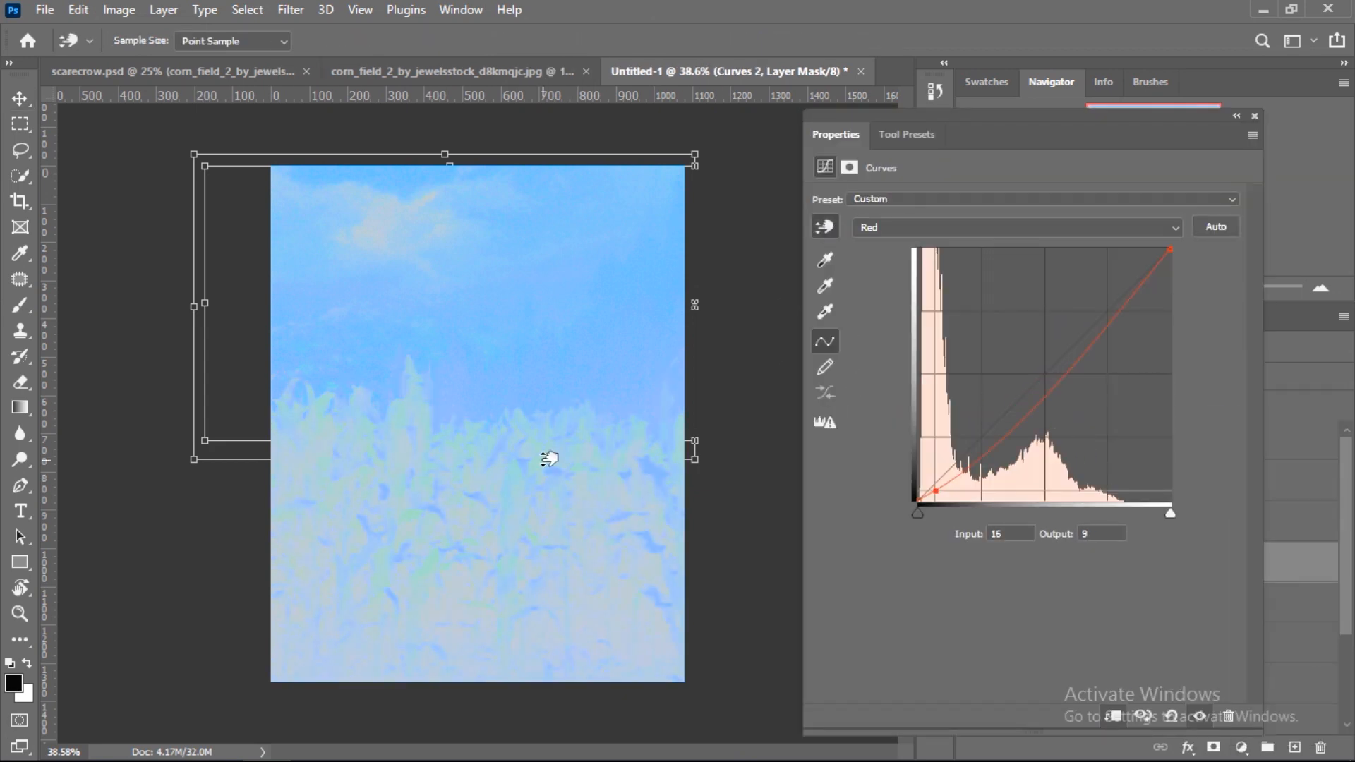
left_click(1254, 115)
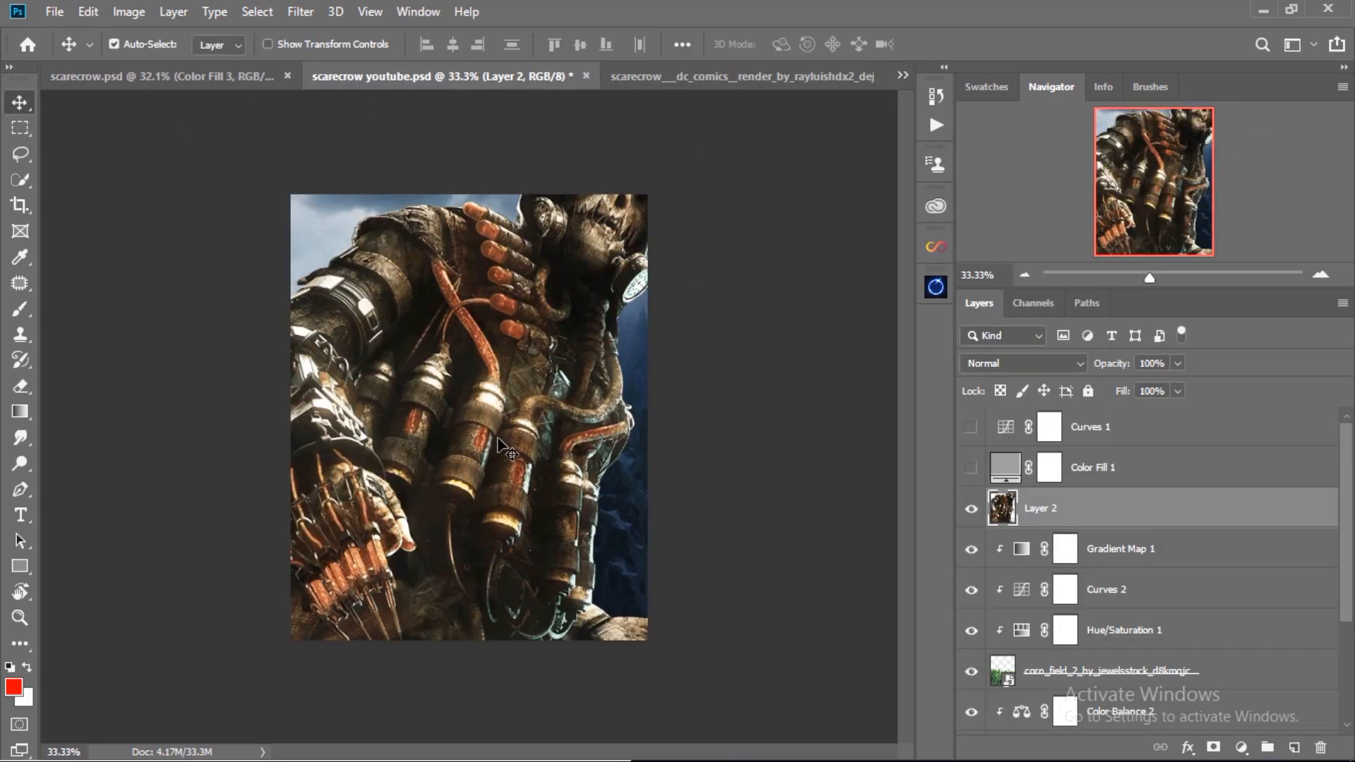
Step: Scale down the scarecrow figure until it fits inside the canvas and position it over the corn field
key("ctrl+t")
left_click_drag(338, 44, 311, 44)
left_click_drag(493, 380, 496, 410)
left_click(461, 43)
scroll(461, 44, "down", 2)
left_click(951, 44)
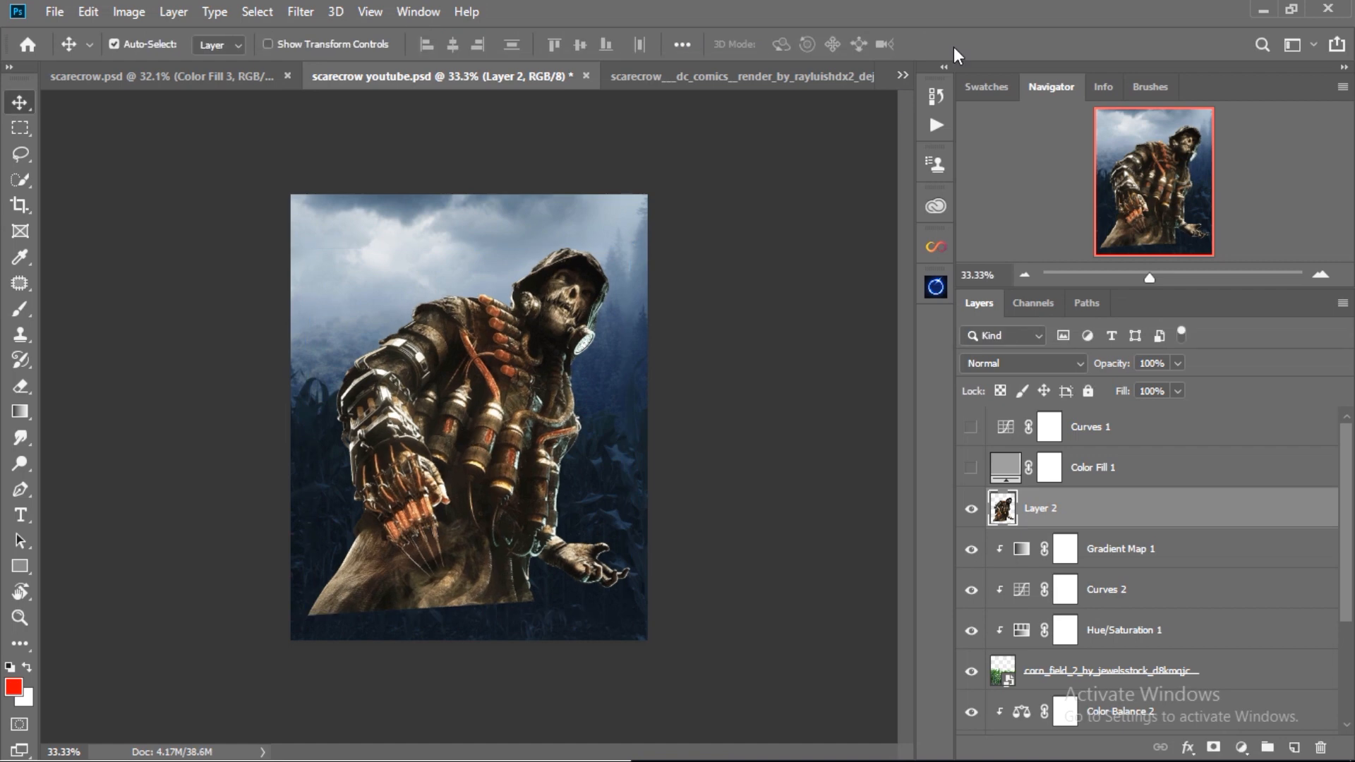
Step: Enlarge the scarecrow figure to 105%
key("ctrl+t")
double_click(458, 43)
type("105")
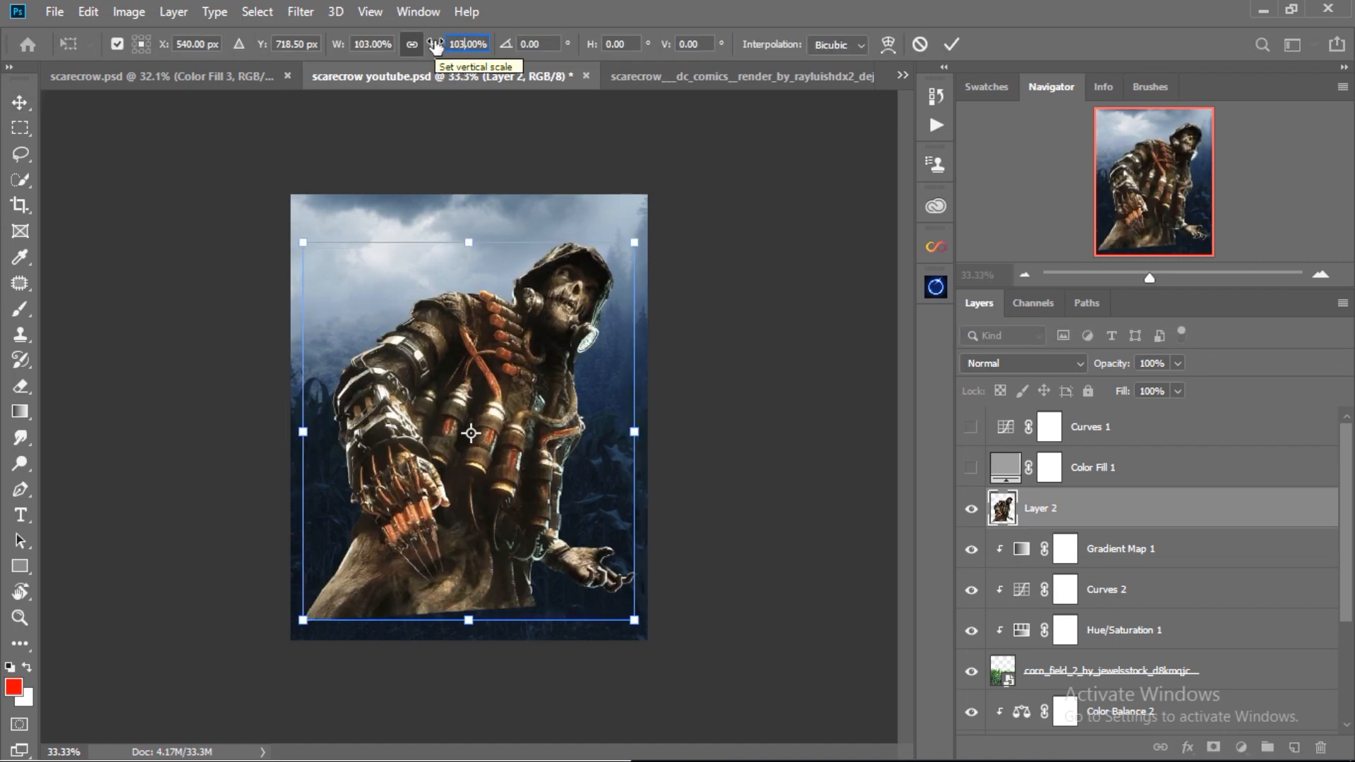
key("Return")
Step: Add a mask to the scarecrow layer and fade the figure's lower edge into the corn with a soft black brush
left_click(1213, 747)
key("b")
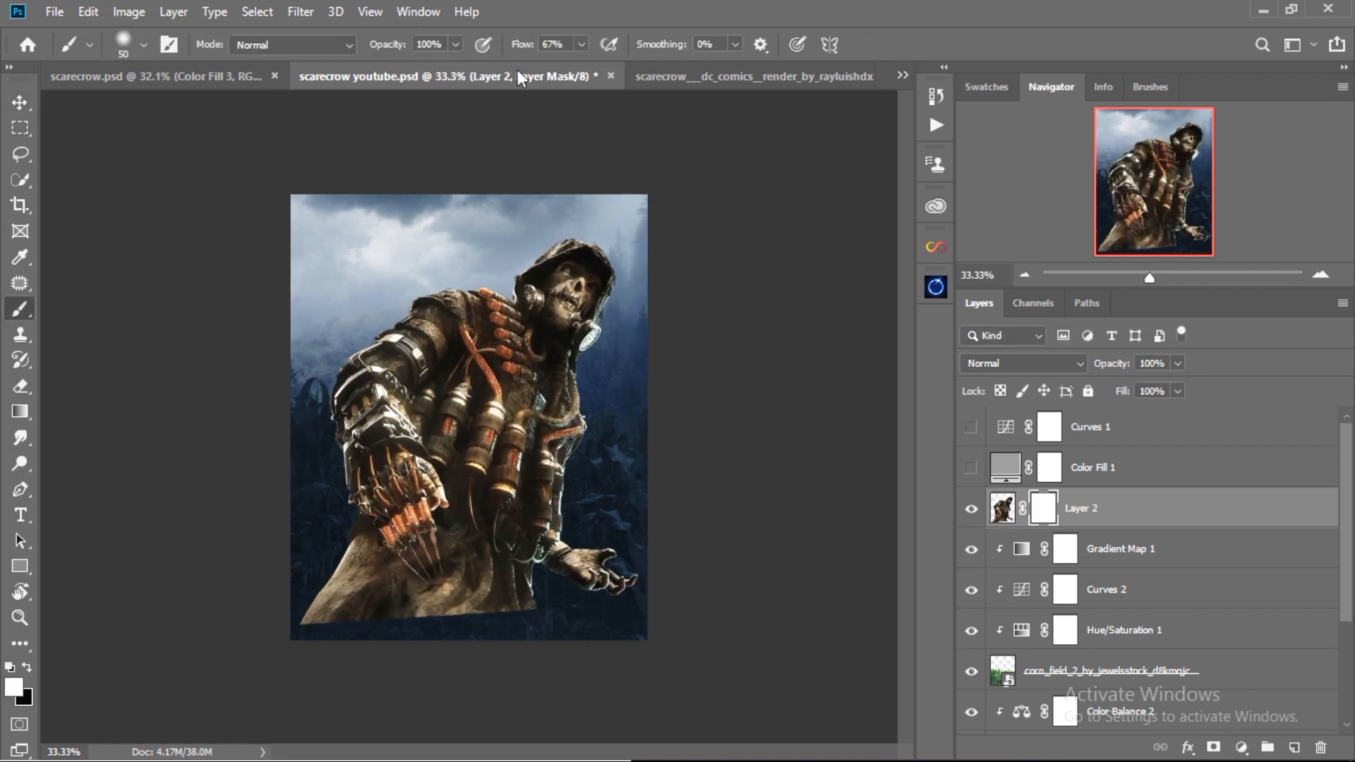
key("x")
mouse_move(293, 635)
left_mouse_down()
mouse_move(507, 626)
mouse_move(496, 586)
left_mouse_up()
left_click_drag(440, 640, 333, 645)
Step: Apply the Camera Raw filter to the scarecrow layer's image with the saved settings from scarecrow.xmp
left_click(1002, 512)
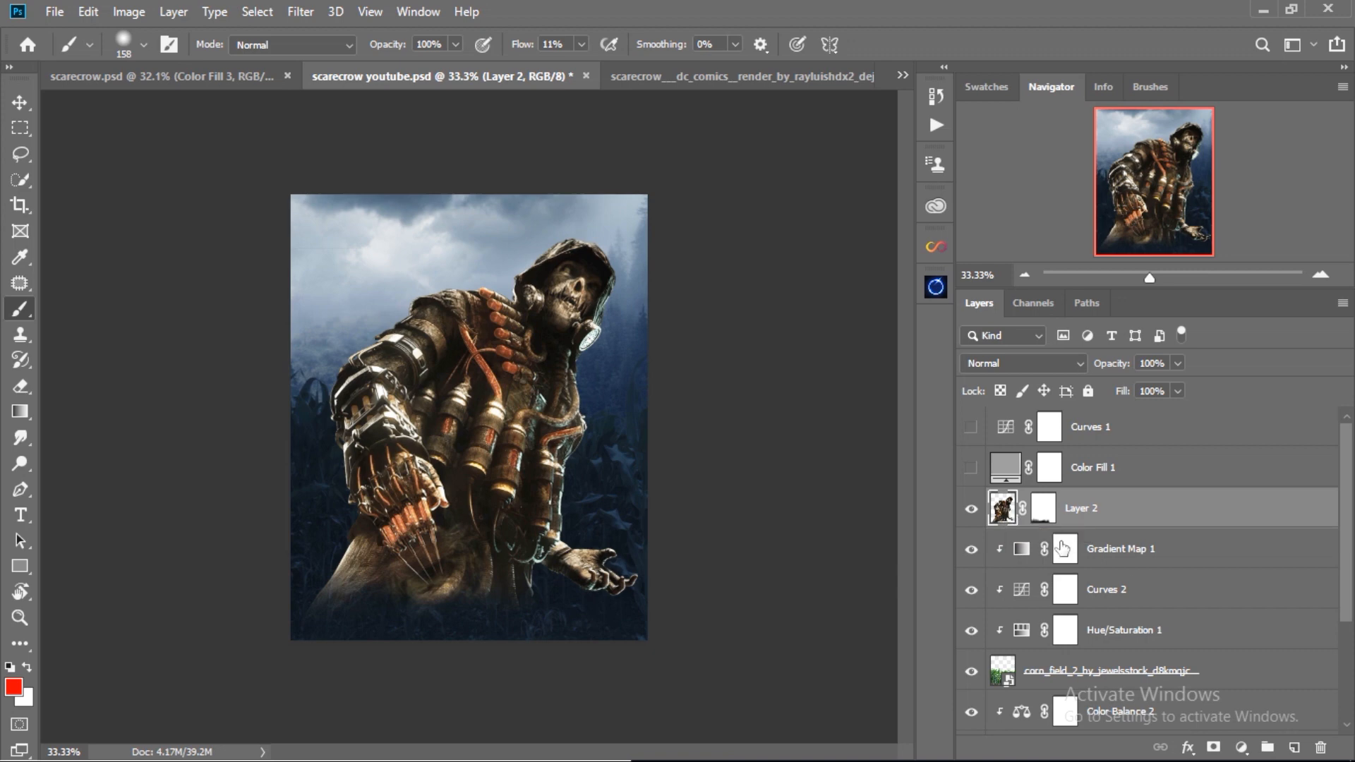
right_click(1187, 512)
key("Escape")
right_click(1008, 507)
left_click(300, 12)
left_click(384, 130)
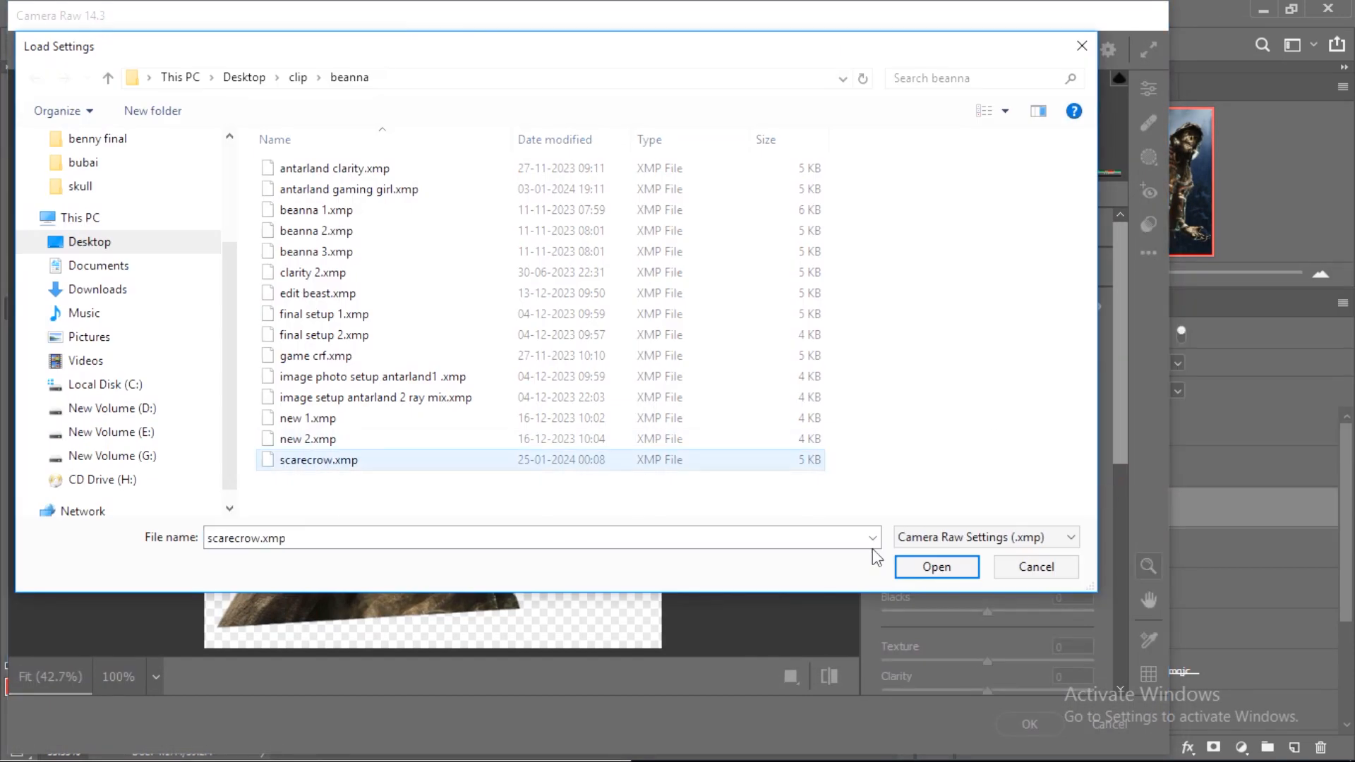
key("Return")
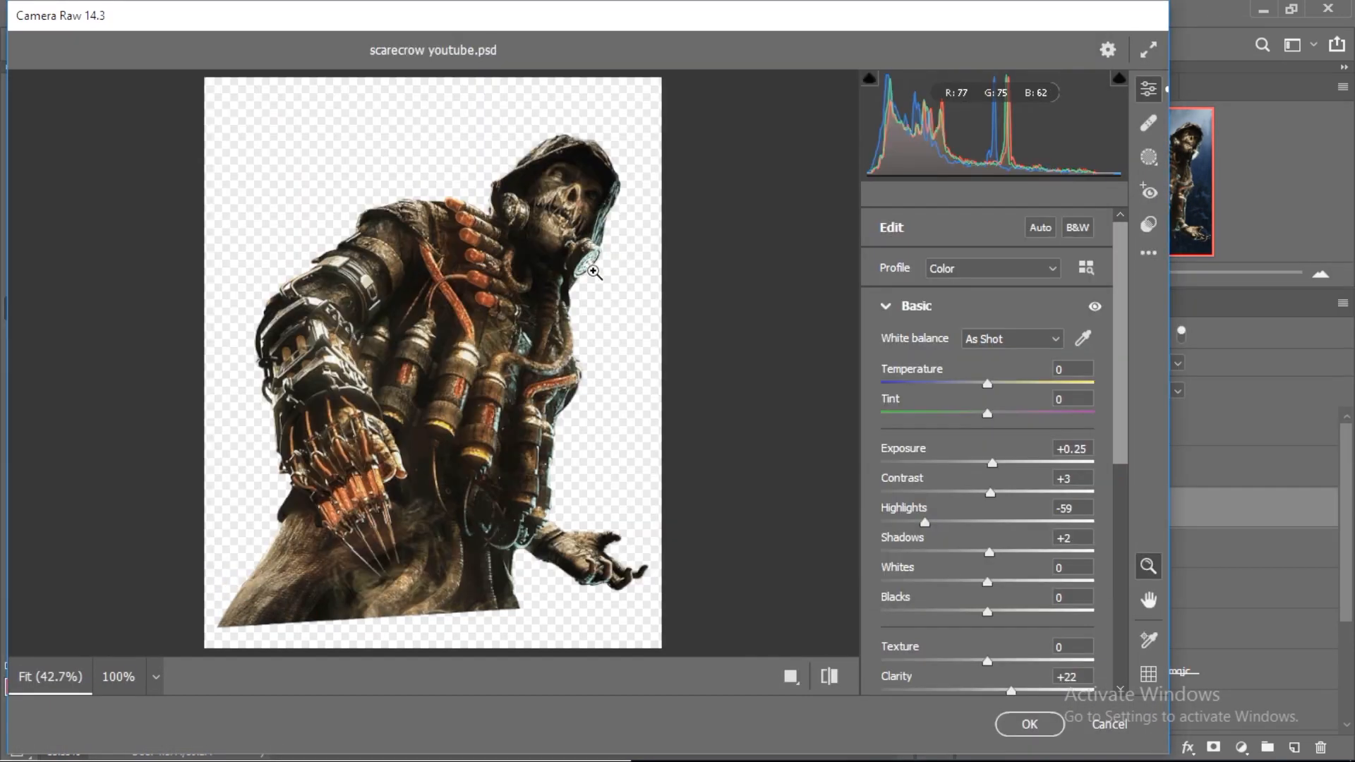
left_click(1029, 724)
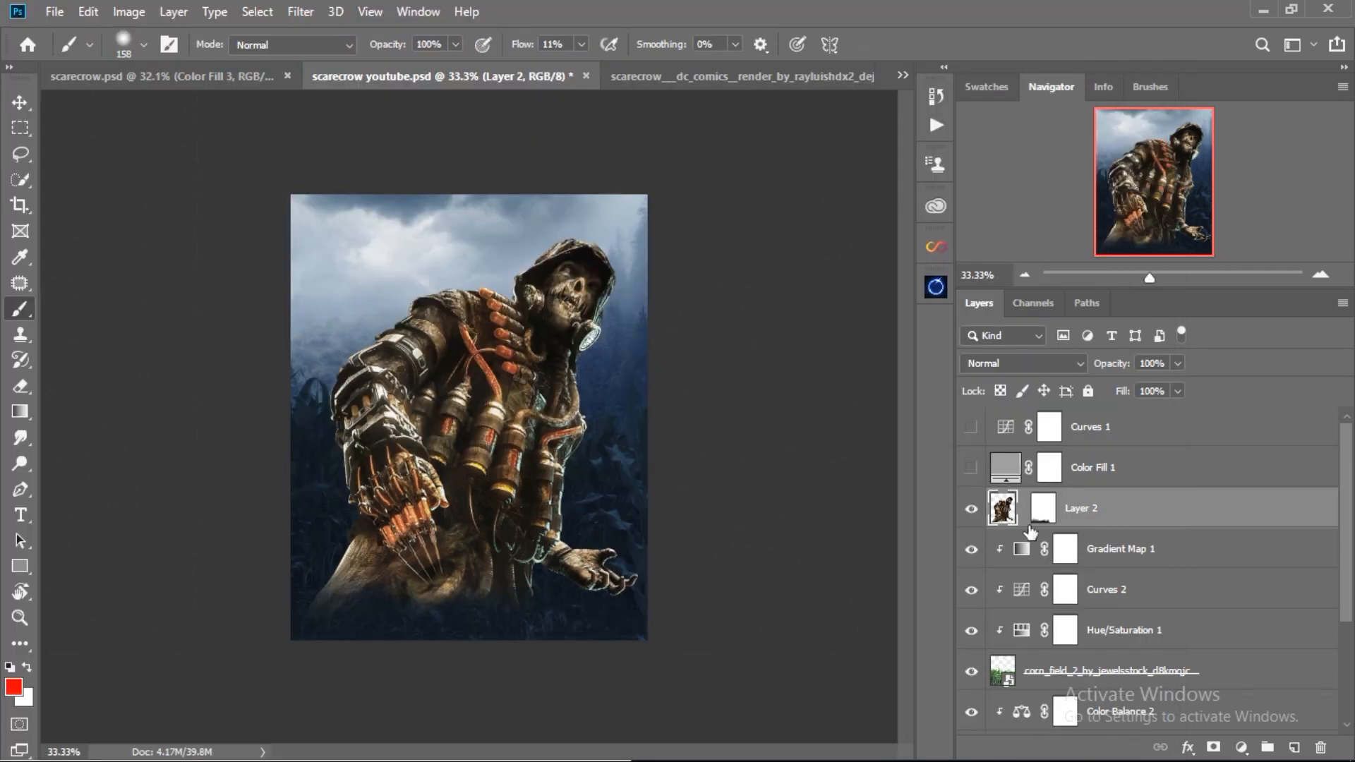
Step: Darken the scarecrow with a clipped Hue/Saturation adjustment using a value of -55
left_click(1244, 748)
left_click(1231, 565)
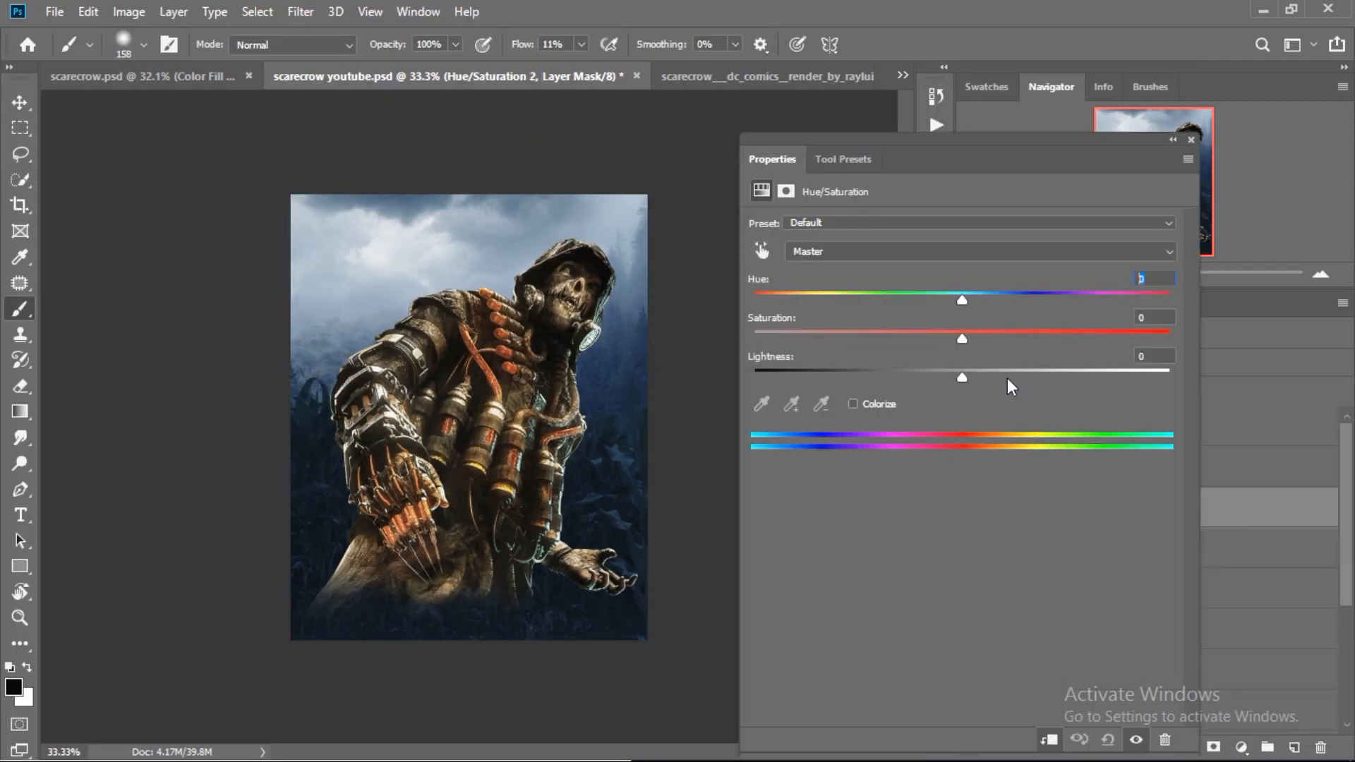
type("-55")
left_click(1191, 140)
Step: Add a Color Balance adjustment clipped to the scarecrow figure
left_click(1242, 749)
left_click(1231, 582)
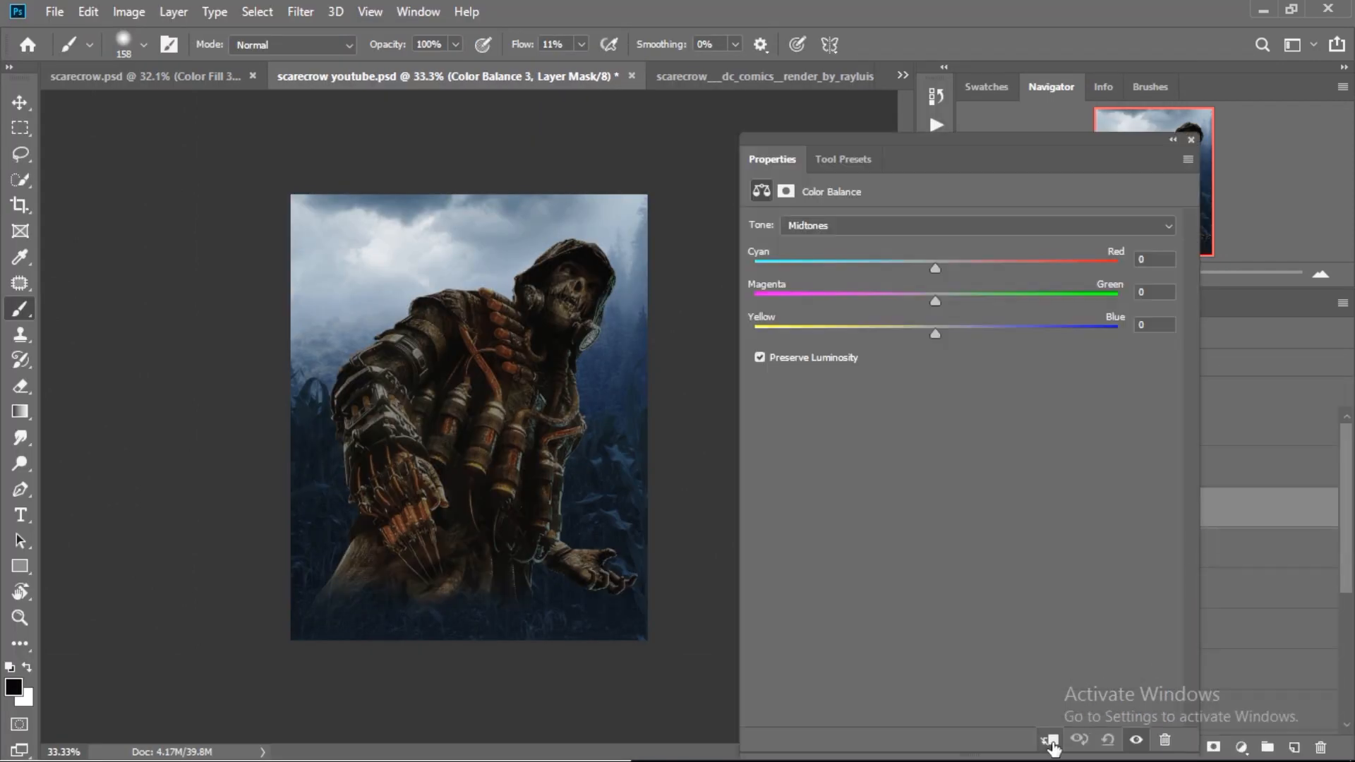
left_click(1191, 141)
Step: Add a Photo Filter adjustment with color 5e8fb4 clipped to the scarecrow and compare the image with and without it
left_click(1243, 749)
left_click(1231, 615)
left_click(812, 254)
type("5e8fb4")
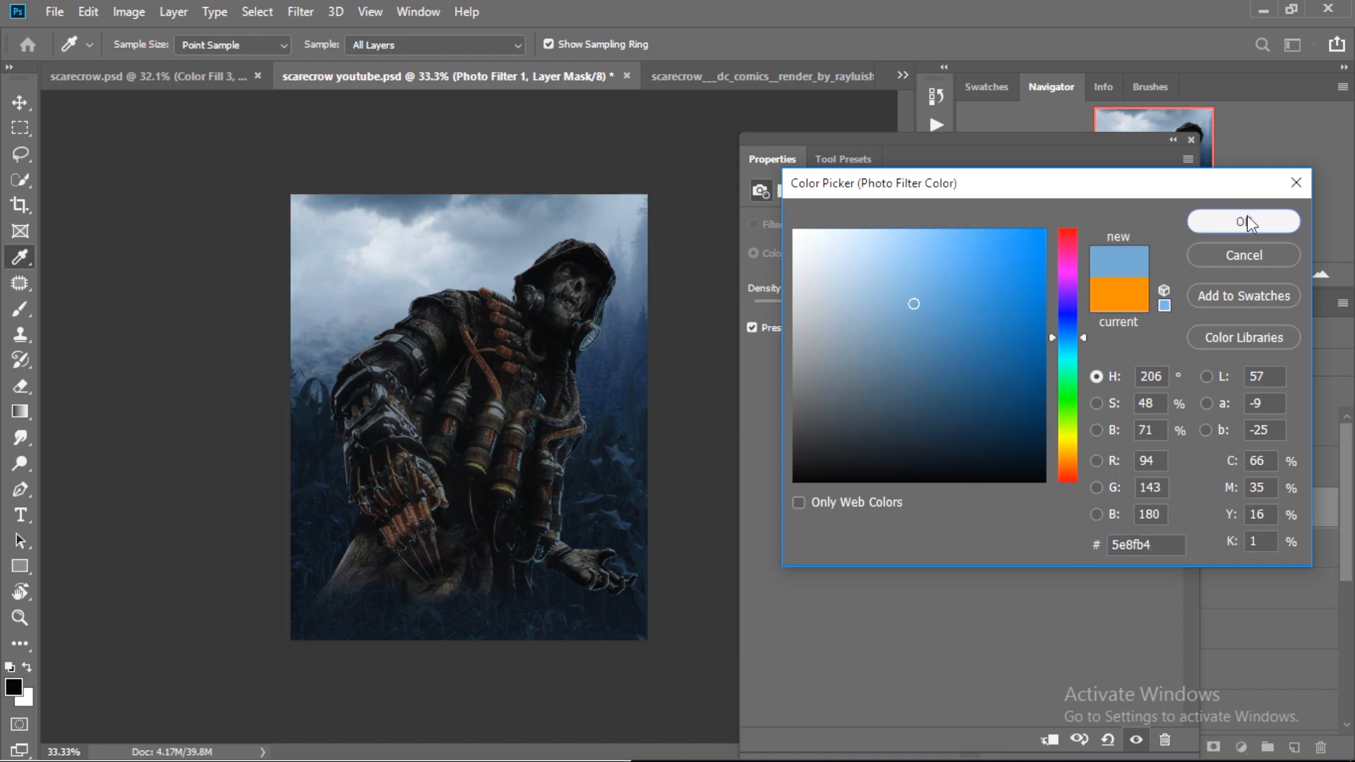
left_click(1247, 223)
left_click(1191, 140)
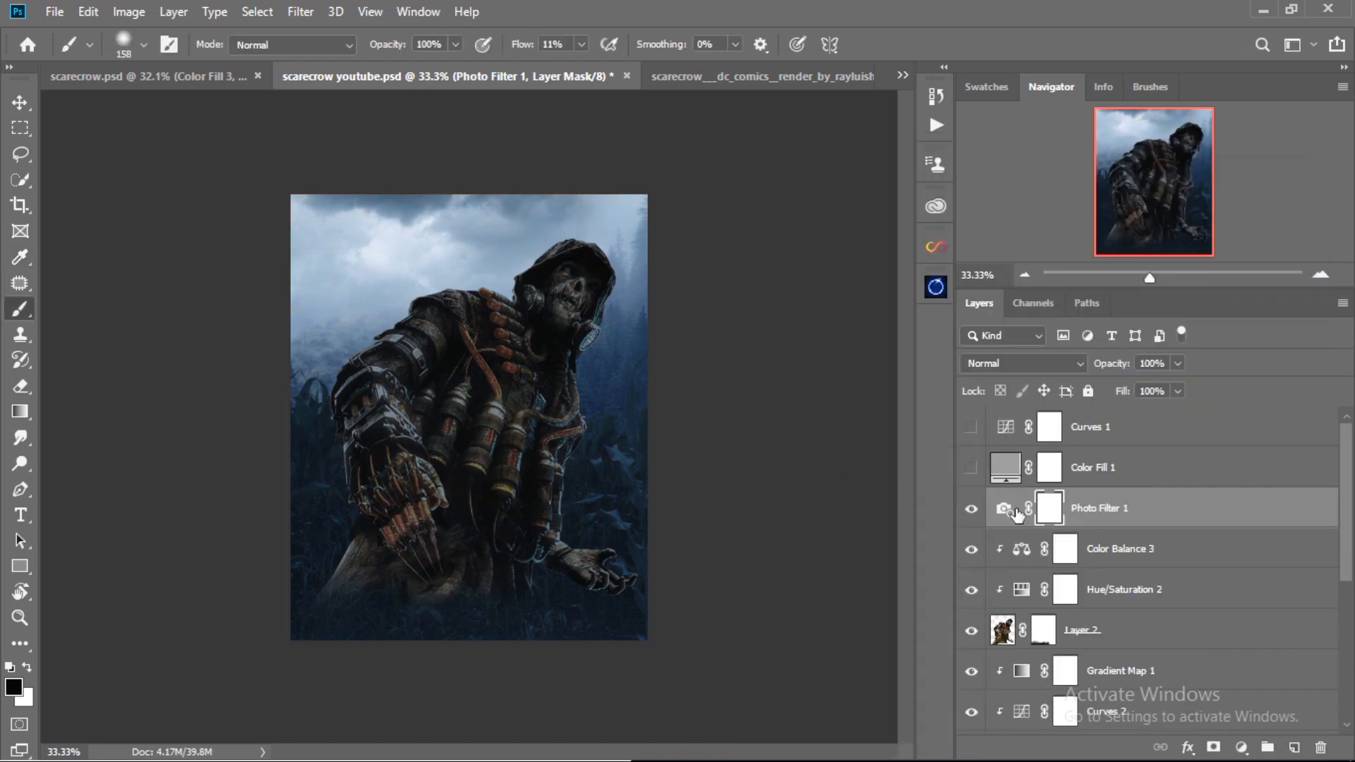
left_click(1013, 528, "alt")
left_click(971, 509)
left_click(971, 509)
Step: Add a Solid Color fill of 0d1318 above the Photo Filter and clip it to the scarecrow
left_click(1021, 511)
left_click(1241, 748)
left_click(1240, 394)
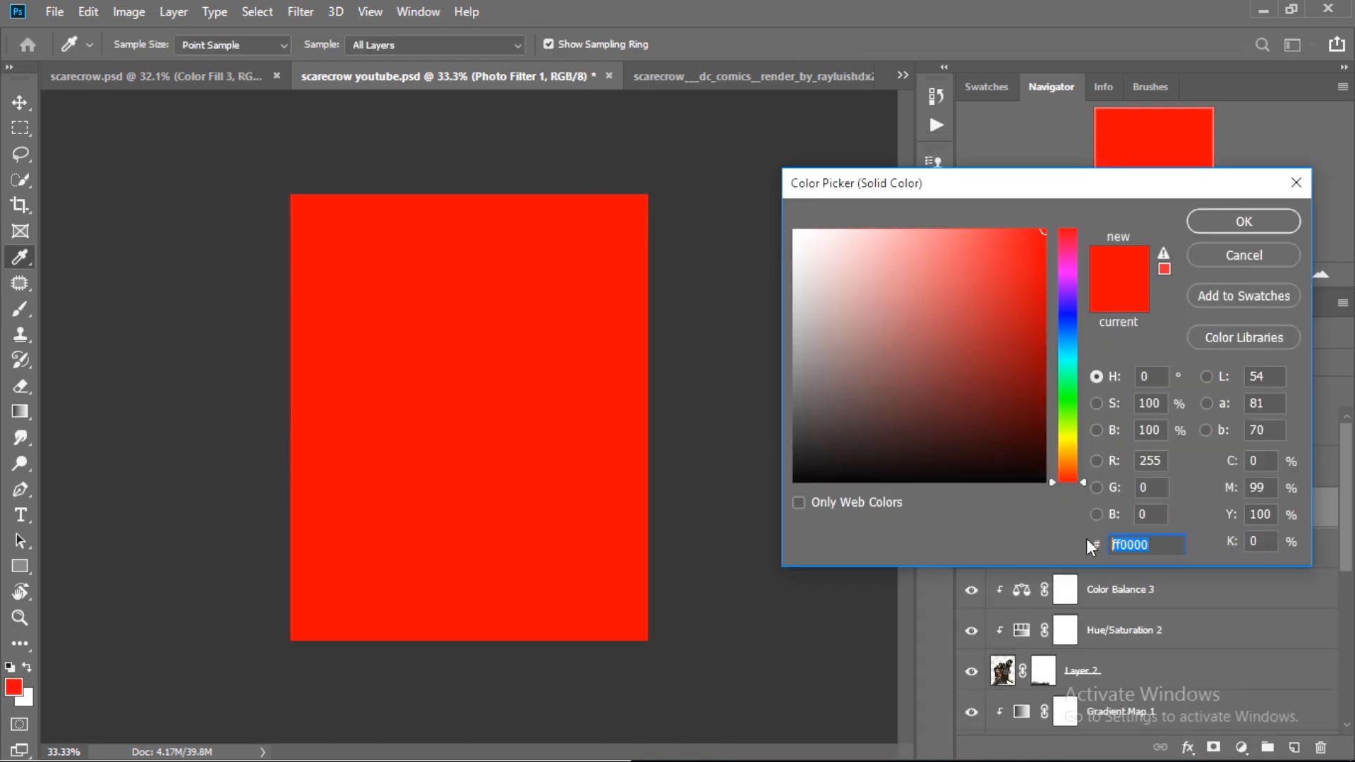
type("0d1318")
key("Return")
left_click(1011, 526, "alt")
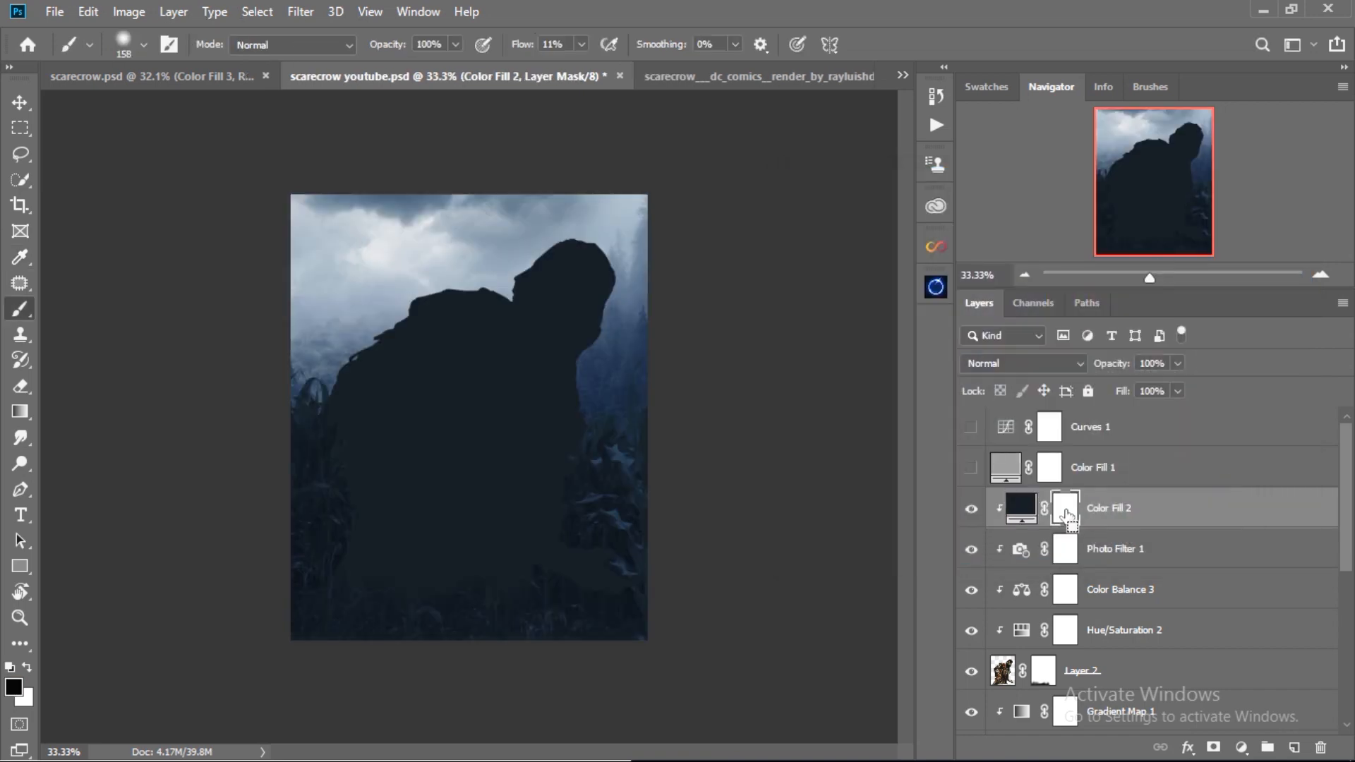
Step: Invert the dark fill's mask and brush the color back in over the lower part of the scarecrow
key("ctrl+i")
key("x")
left_click_drag(526, 574, 487, 558)
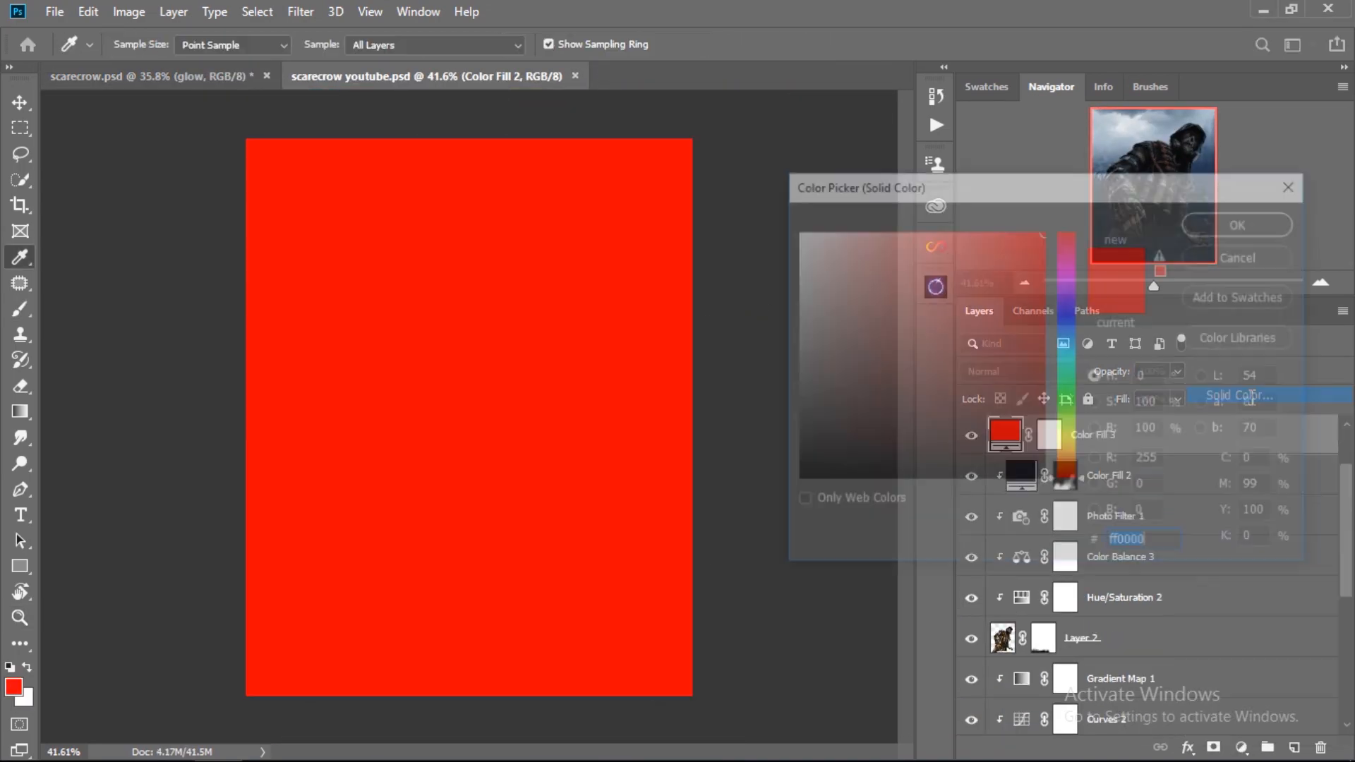
Step: Add an orange Solid Color fill layer above the scarecrow layers and invert its mask to hide the color
type("13")
left_click(1244, 222)
key("d")
key("ctrl+i")
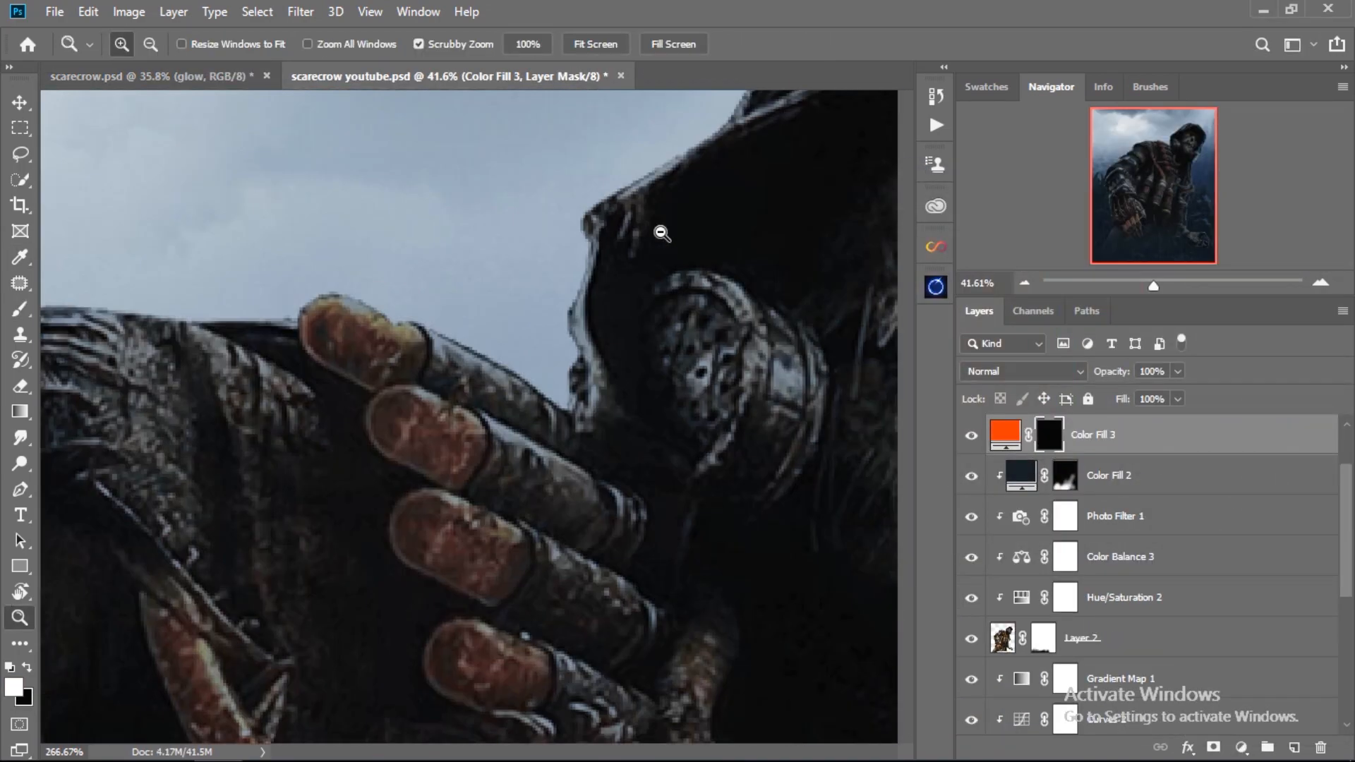
Step: Reveal the orange fill over the topmost chest cartridge tip using a small white brush at 100% flow
key("b")
left_click(143, 43)
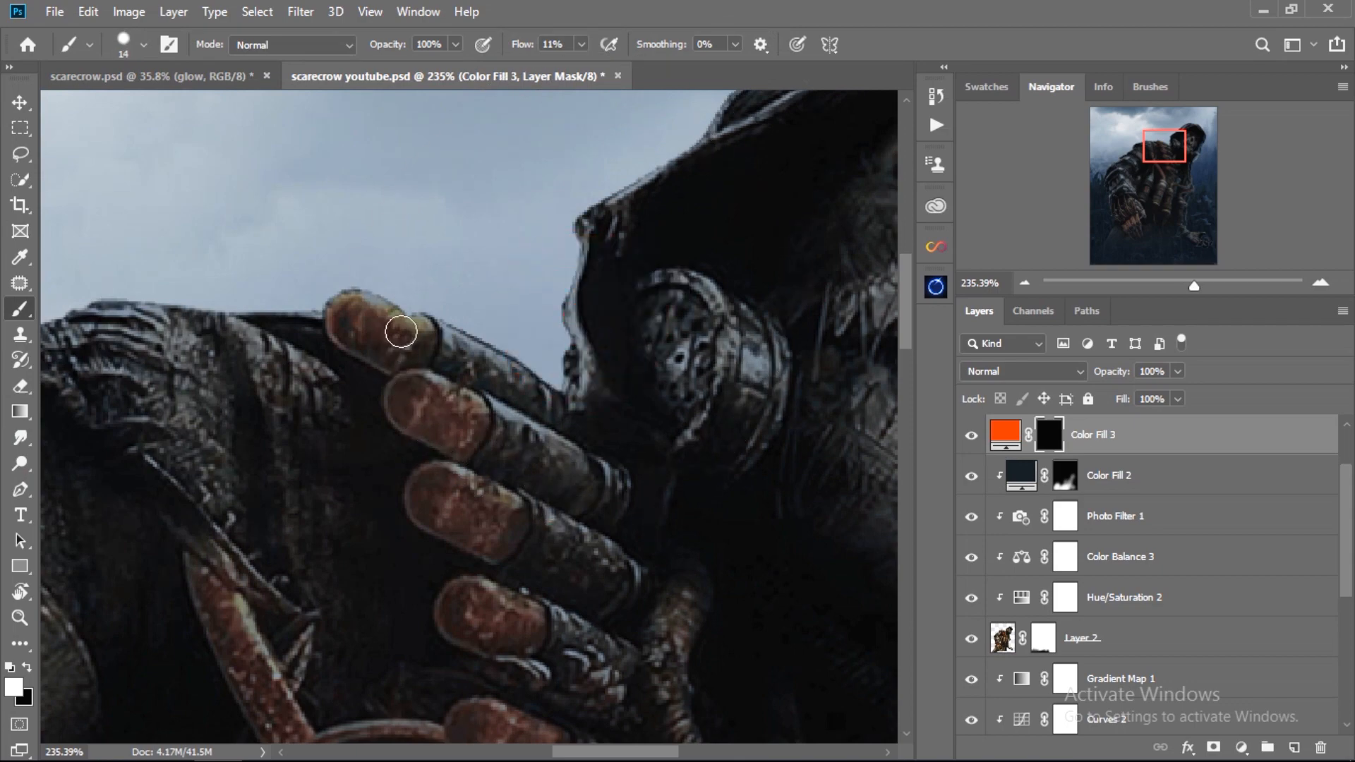
scroll(409, 348, "up", 2)
mouse_move(360, 296)
left_mouse_down()
mouse_move(334, 363)
mouse_move(342, 299)
mouse_move(432, 339)
mouse_move(394, 361)
left_mouse_up()
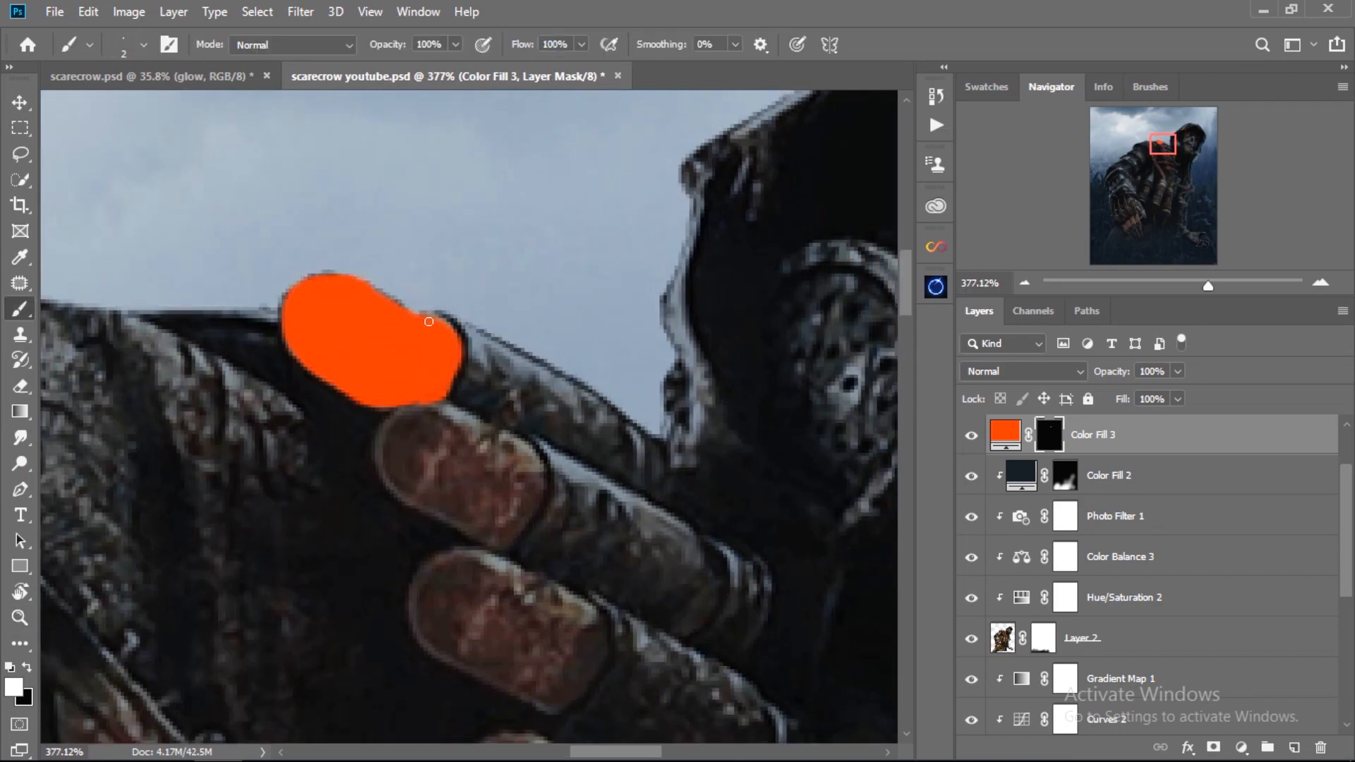
Step: Paint the second chest cartridge tip orange on the mask, filling its interior with a 7 px brush
left_click_drag(411, 499, 433, 509)
key("bracketright")
key("bracketright")
key("bracketright")
key("bracketright")
key("bracketright")
mouse_move(454, 439)
left_mouse_down()
mouse_move(414, 484)
mouse_move(496, 445)
mouse_move(475, 472)
mouse_move(499, 540)
mouse_move(426, 484)
mouse_move(503, 472)
left_mouse_up()
key("ctrl+z")
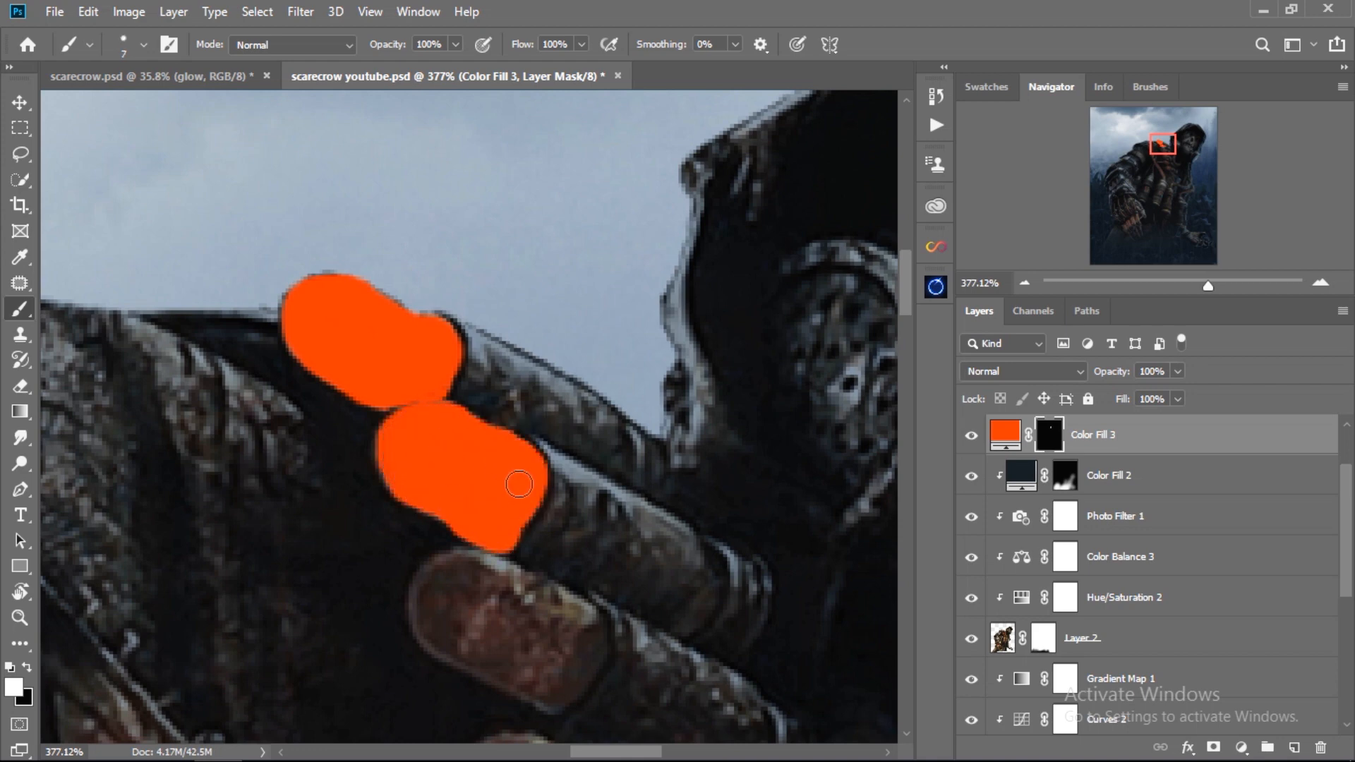
Step: Paint the third chest cartridge tip orange on the fill's mask
scroll(518, 484, "down", 3)
key("x")
key("x")
mouse_move(459, 441)
left_mouse_down()
mouse_move(586, 490)
mouse_move(436, 451)
mouse_move(471, 525)
mouse_move(465, 465)
mouse_move(560, 488)
mouse_move(555, 521)
mouse_move(575, 557)
left_mouse_up()
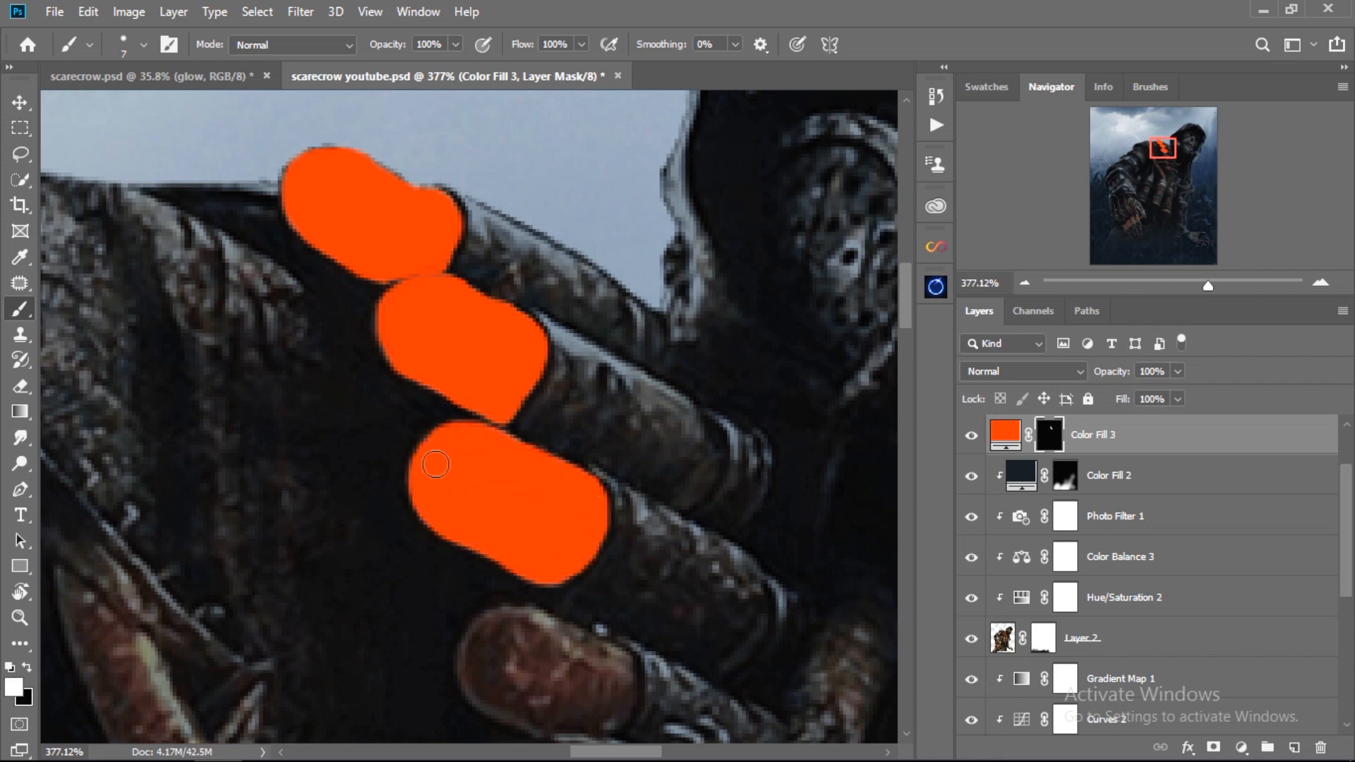
Step: Paint the fourth and fifth chest cartridge tips orange on the mask
scroll(435, 465, "down", 6)
mouse_move(520, 384)
left_mouse_down()
mouse_move(522, 435)
mouse_move(496, 457)
mouse_move(505, 384)
left_mouse_up()
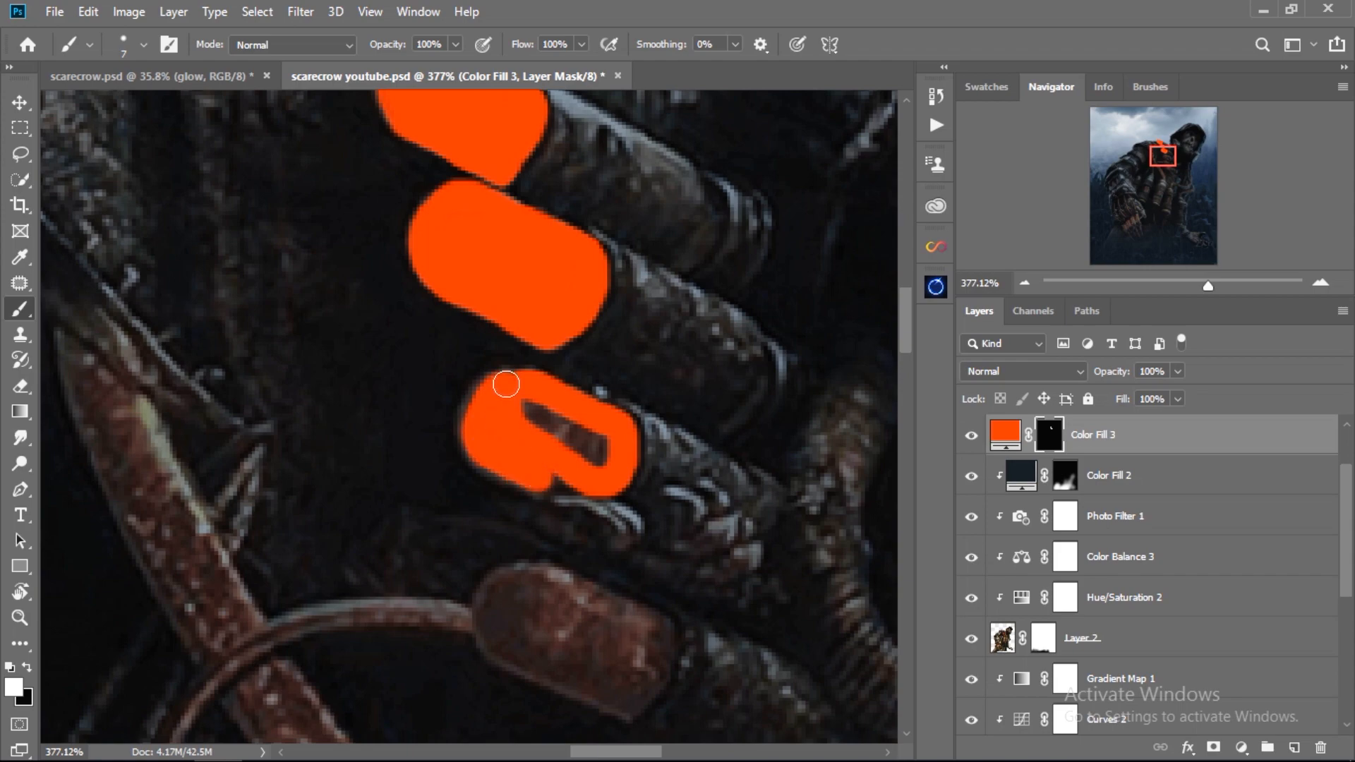
mouse_move(541, 475)
left_mouse_down()
mouse_move(588, 448)
mouse_move(511, 381)
mouse_move(596, 444)
left_mouse_up()
left_click_drag(556, 360, 499, 399)
left_click_drag(590, 540, 642, 537)
mouse_move(495, 376)
left_mouse_down()
mouse_move(622, 431)
mouse_move(570, 507)
mouse_move(449, 440)
mouse_move(526, 430)
mouse_move(498, 458)
mouse_move(607, 465)
left_mouse_up()
Step: Trace a closed Pen path around the thin curved wire running from the fifth cartridge to the canister below
key("p")
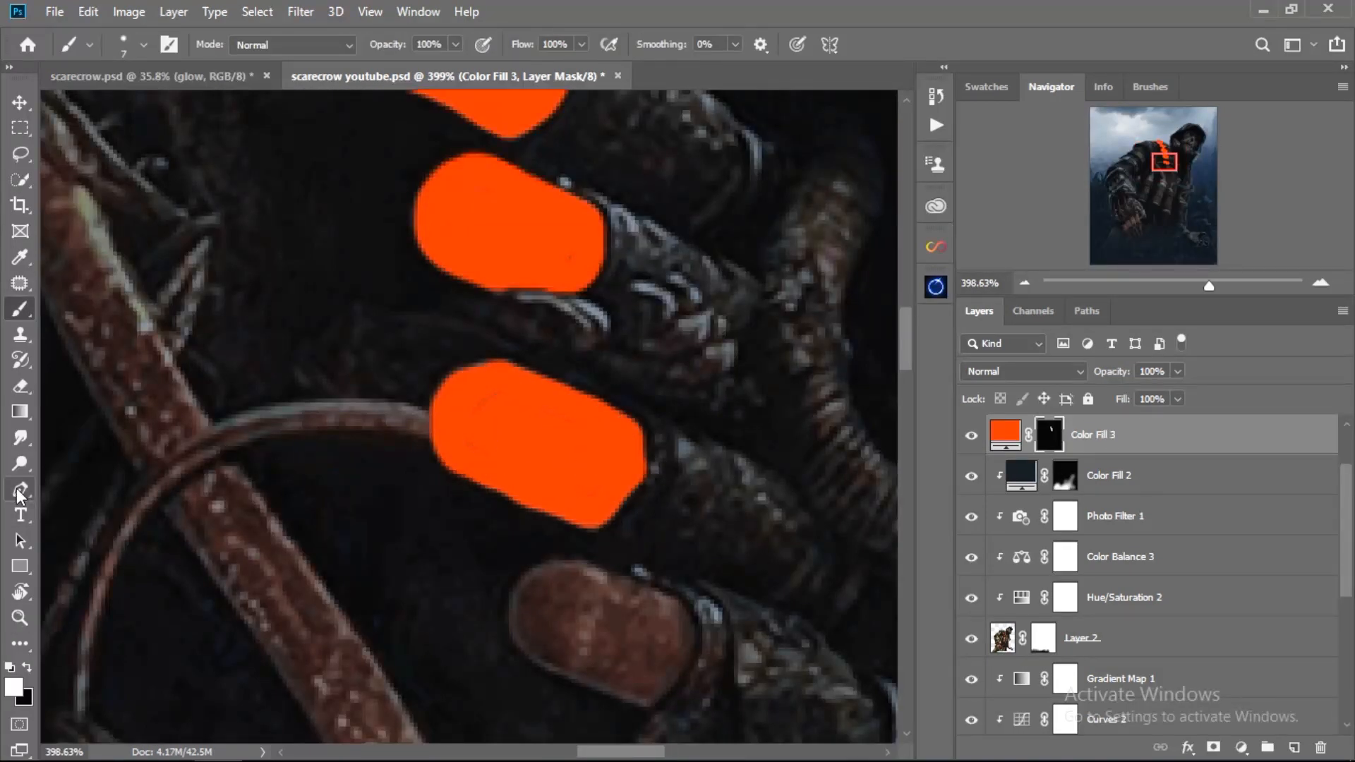
scroll(407, 455, "down", 3)
left_click(404, 442)
left_click_drag(264, 459, 219, 497)
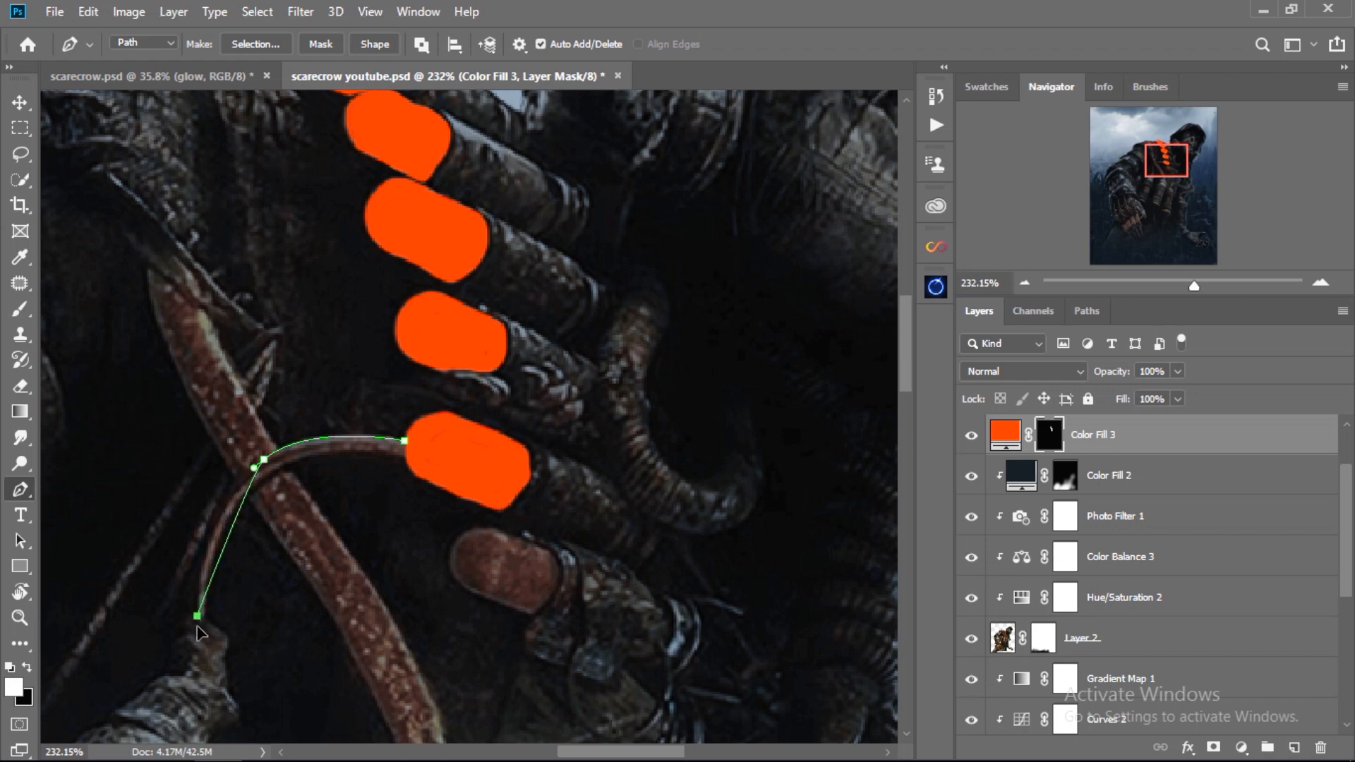
left_click_drag(197, 616, 202, 709)
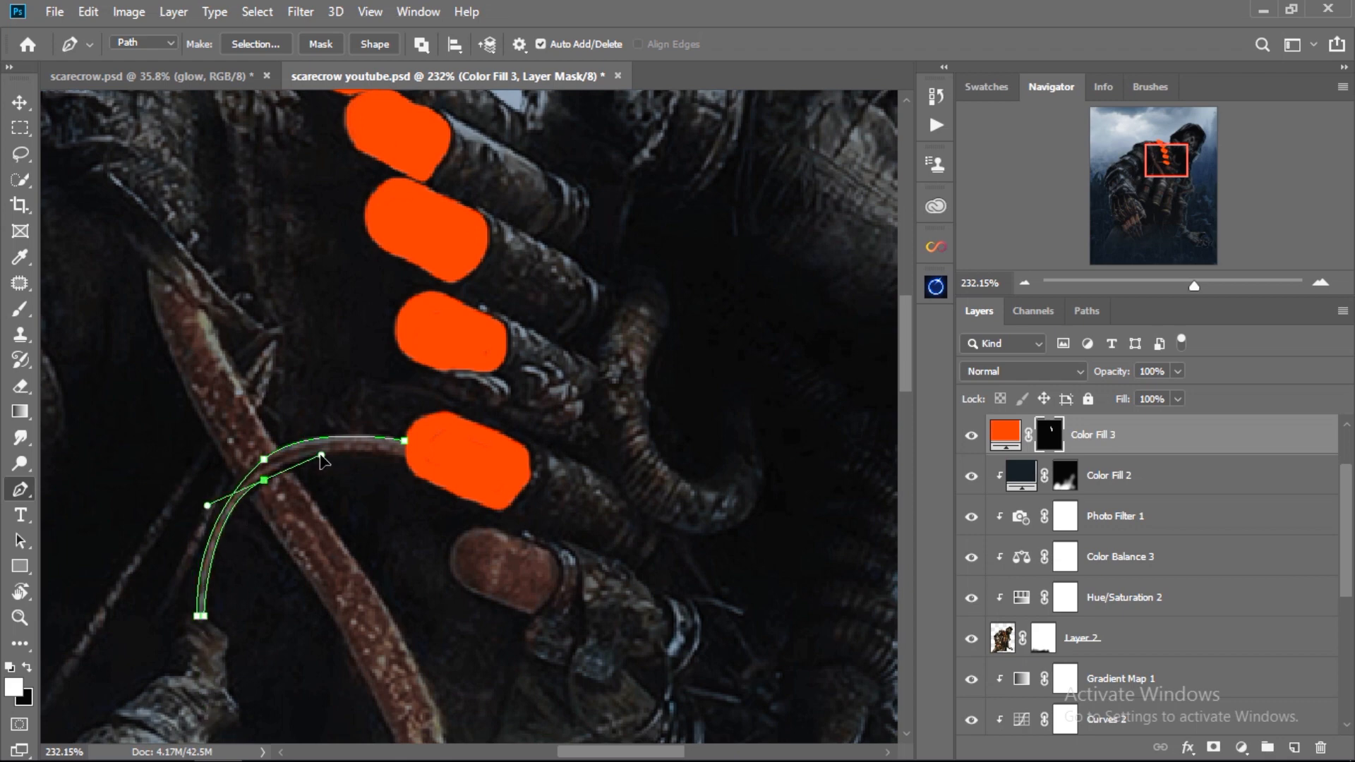
left_click(404, 441)
Step: Convert the wire path to a selection, brush it orange on the mask and deselect
right_click(403, 443)
left_click(466, 404)
key("Return")
key("b")
mouse_move(405, 448)
left_mouse_down()
mouse_move(227, 516)
mouse_move(300, 451)
mouse_move(201, 602)
mouse_move(324, 564)
mouse_move(372, 575)
left_mouse_up()
key("ctrl+d")
Step: Paint orange patches on the bodies of the two leftmost chest canisters
key("ctrl+space")
left_click_drag(252, 717, 296, 511)
mouse_move(249, 411)
left_mouse_down()
mouse_move(287, 417)
mouse_move(212, 487)
mouse_move(254, 524)
left_mouse_up()
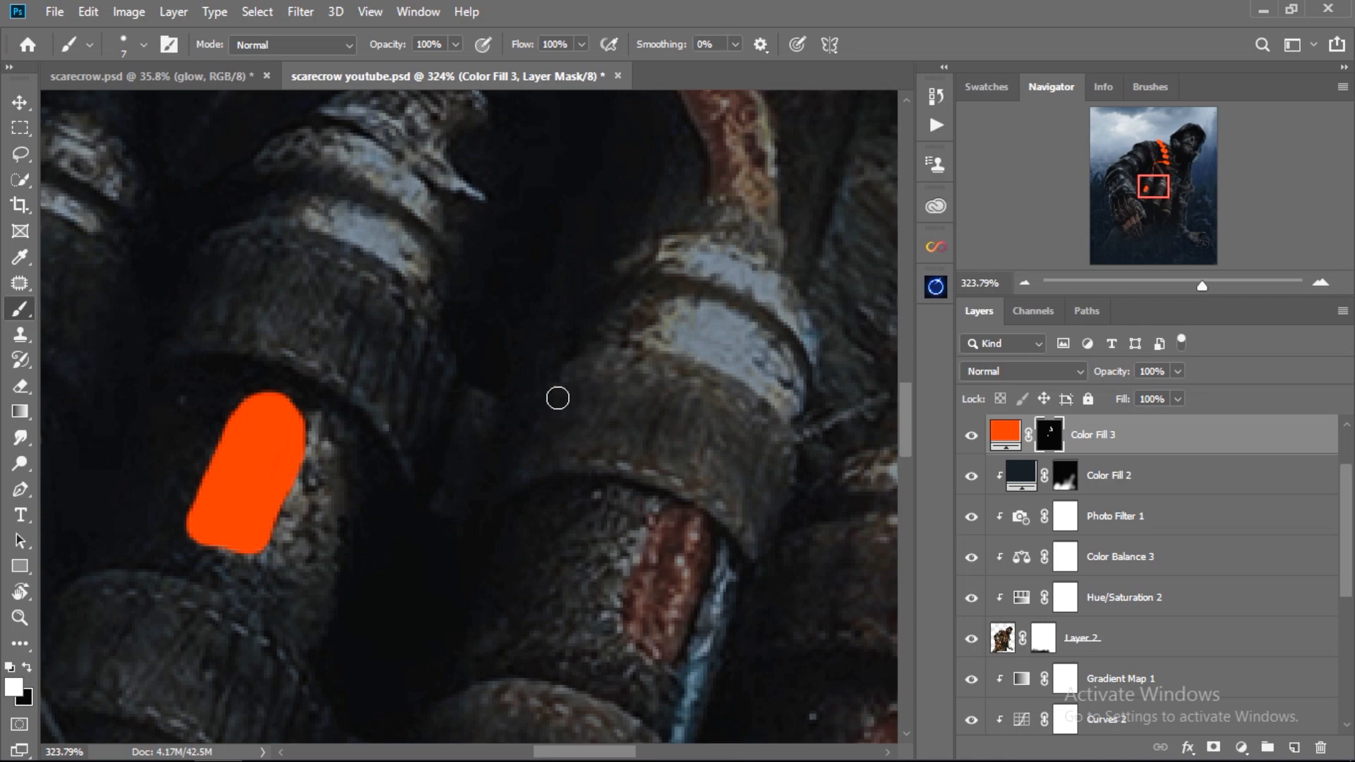
scroll(463, 349, "up", 1)
key("ctrl+space")
mouse_move(461, 349)
left_mouse_down()
mouse_move(378, 424)
mouse_move(452, 409)
mouse_move(413, 415)
left_mouse_up()
mouse_move(158, 432)
left_mouse_down()
mouse_move(201, 424)
mouse_move(156, 437)
left_mouse_up()
Step: Paint thin curved orange bands across the collars of the two leftmost canisters with a 4 px brush
scroll(265, 326, "up", 2)
key("bracketleft")
key("bracketleft")
key("bracketleft")
left_click_drag(245, 336, 280, 342)
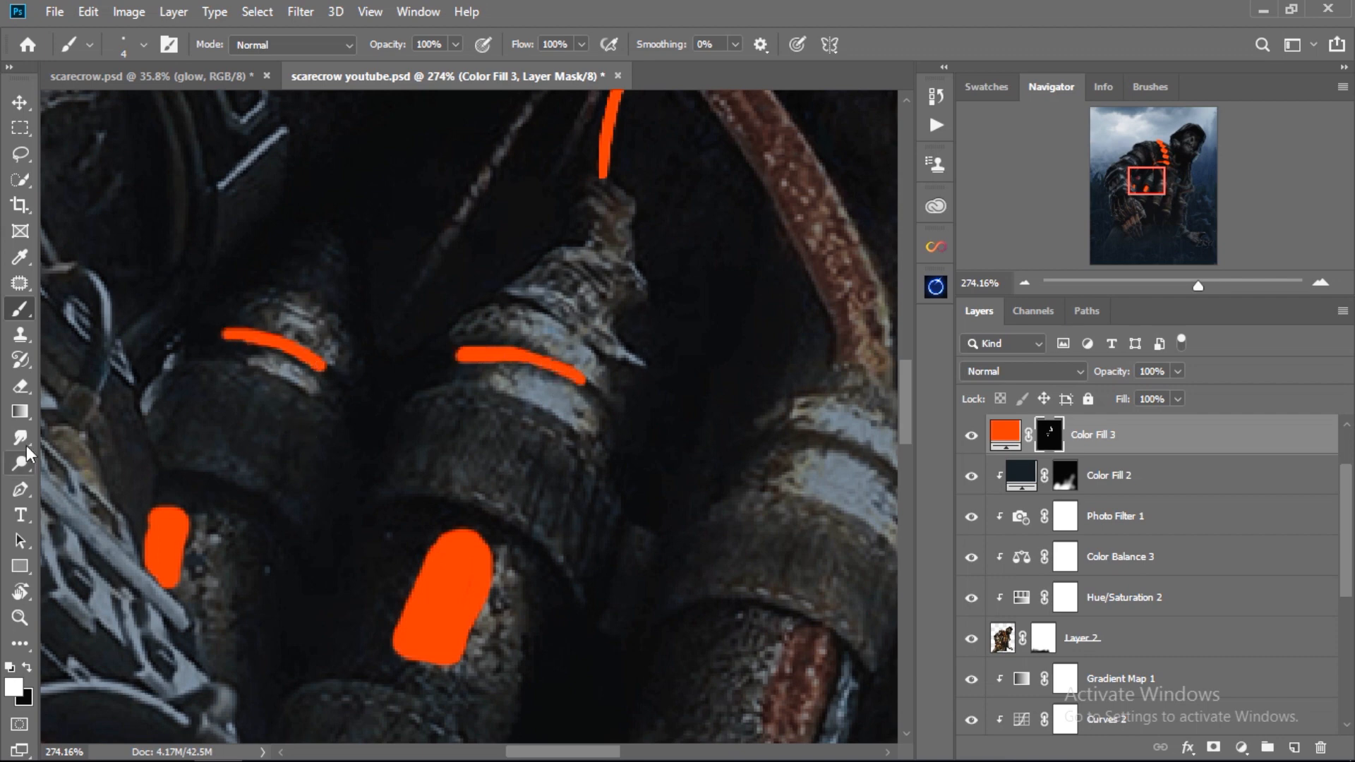
Step: Set up a flattened 19 px Smudge brush at 48% strength and taper the ends of the two collar bands
left_click(21, 439)
left_click(143, 44)
left_click_drag(553, 424, 552, 233)
left_click(323, 379)
left_click(684, 82)
left_click_drag(362, 209, 170, 238)
left_click_drag(365, 300, 333, 303)
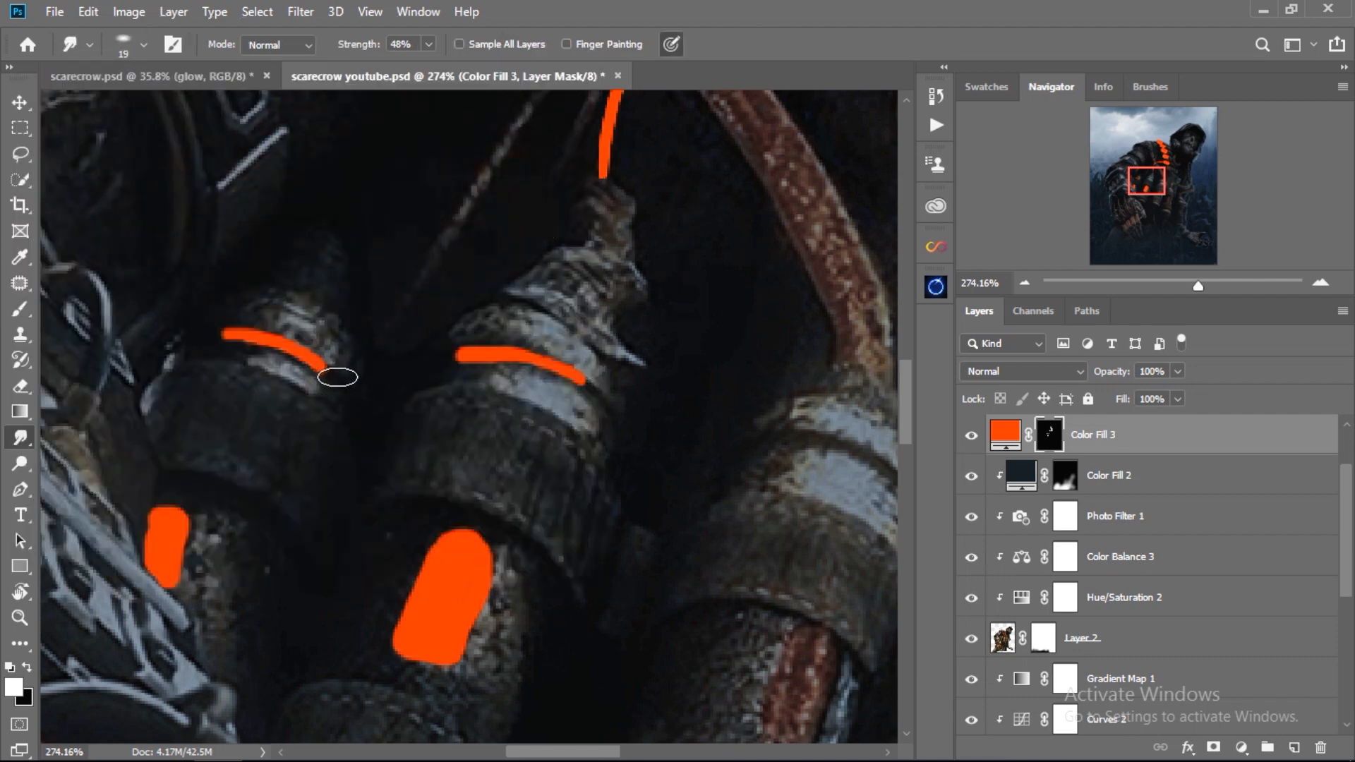
left_click_drag(395, 368, 288, 466)
left_click_drag(536, 385, 629, 384)
Step: Paint an orange band across the third canister's collar and taper its ends with the Smudge tool
key("b")
mouse_move(451, 382)
left_mouse_down()
mouse_move(491, 387)
mouse_move(425, 388)
left_mouse_up()
left_click(26, 442)
left_click_drag(569, 435, 575, 447)
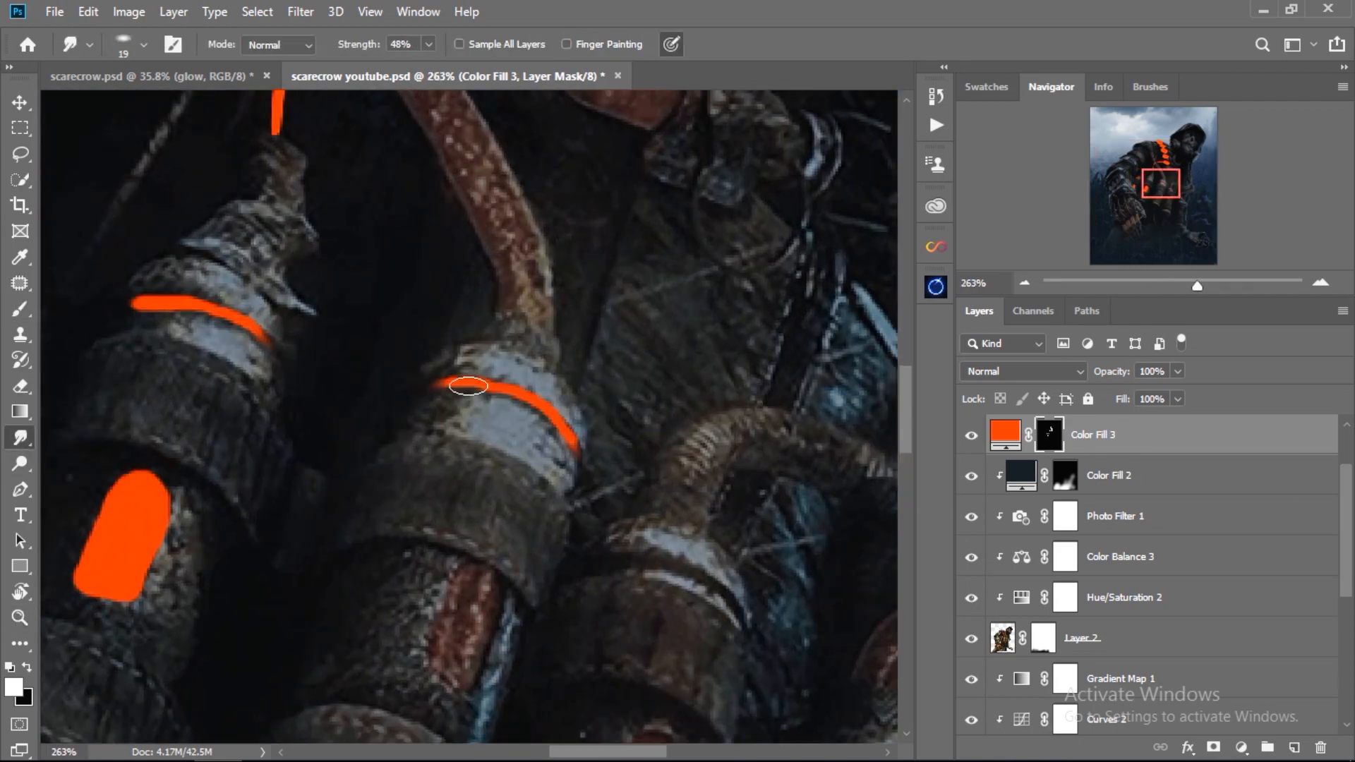
Step: Paint orange patches on the bodies of the third and fourth canisters
key("b")
scroll(472, 480, "down", 3)
mouse_move(476, 480)
left_mouse_down()
mouse_move(439, 561)
mouse_move(473, 527)
left_mouse_up()
scroll(472, 526, "down", 6)
mouse_move(657, 423)
left_mouse_down()
mouse_move(644, 515)
mouse_move(652, 498)
left_mouse_up()
Step: Paint a 4 px orange band across the fourth canister's collar and smudge its ends to a taper
scroll(652, 499, "up", 5)
key("bracketleft")
key("bracketleft")
key("bracketleft")
key("bracketleft")
key("bracketleft")
key("bracketleft")
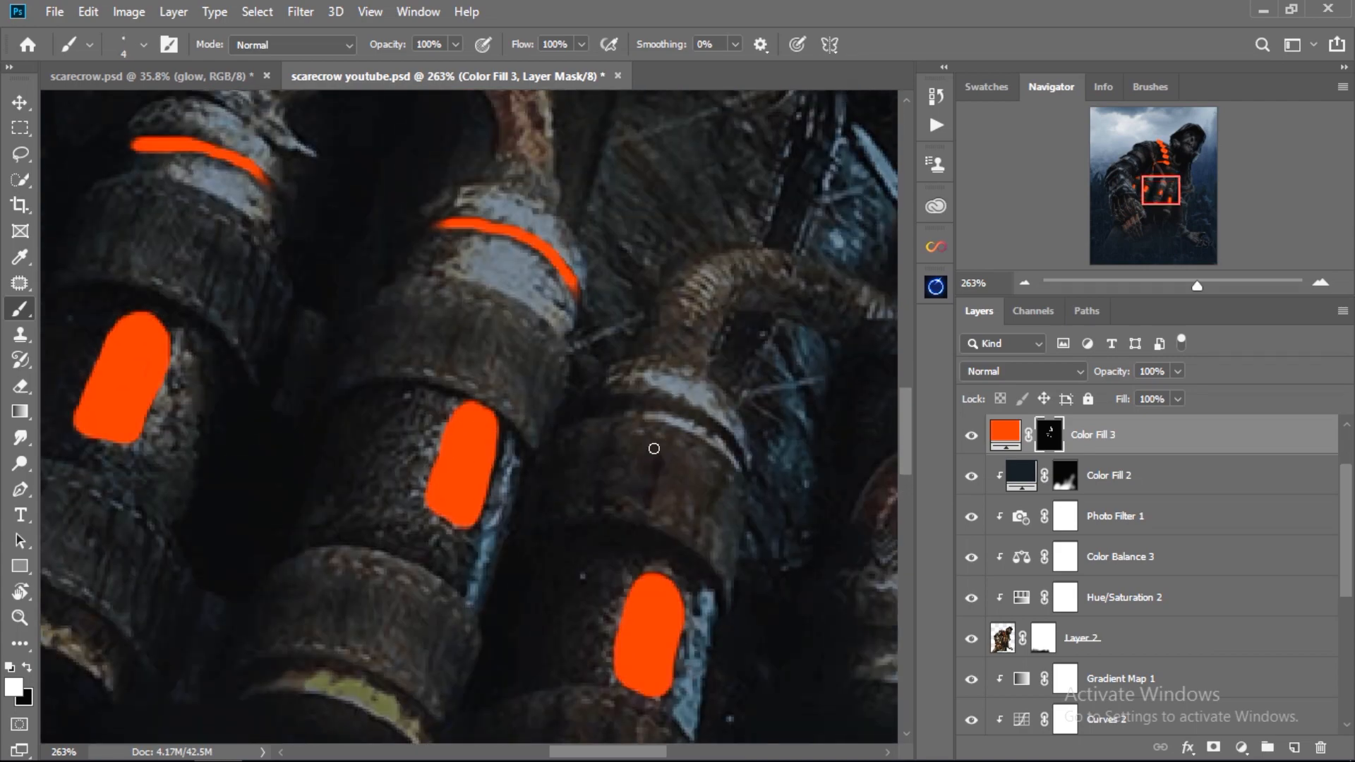
left_click(25, 446)
left_click_drag(725, 433, 747, 455)
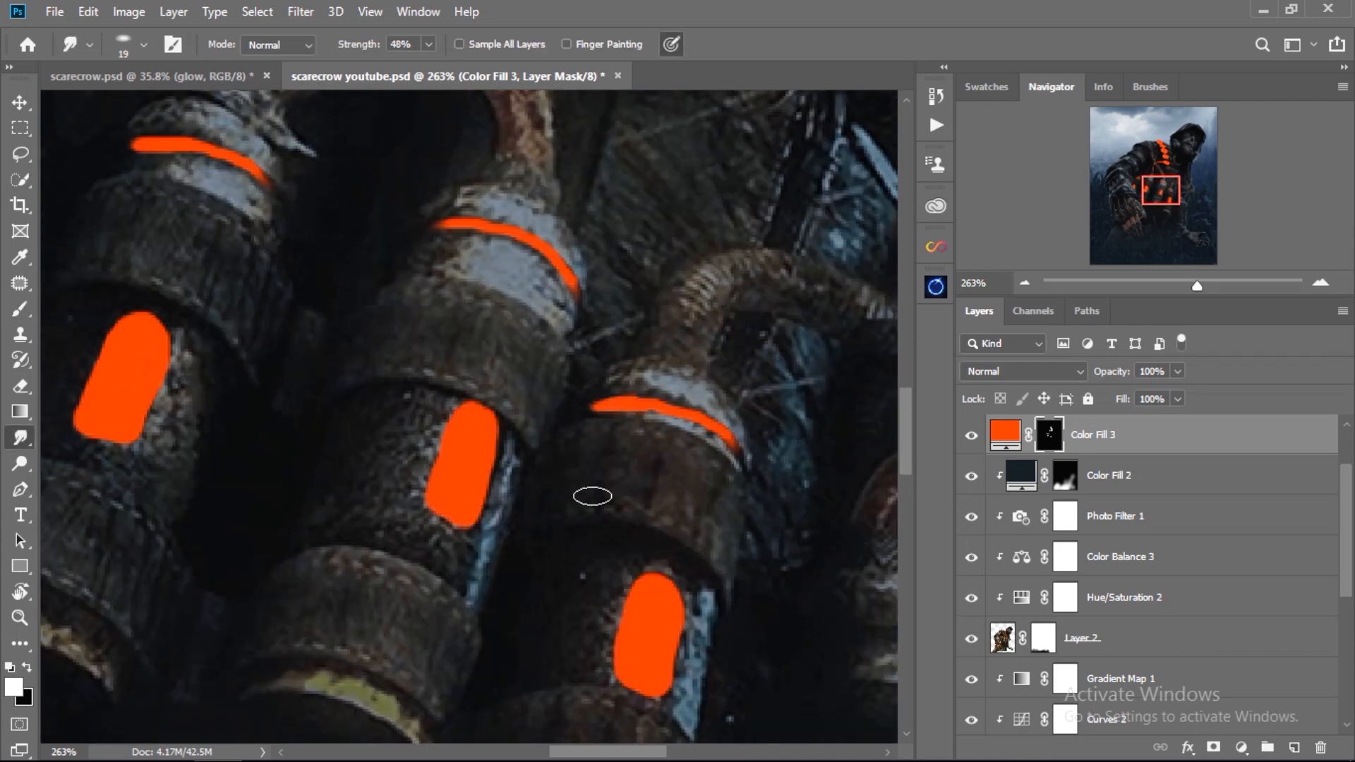
Step: Paint a narrow vertical orange strip on the edge of the canister right of the fourth one
scroll(592, 496, "down", 6)
scroll(685, 473, "up", 6)
key("b")
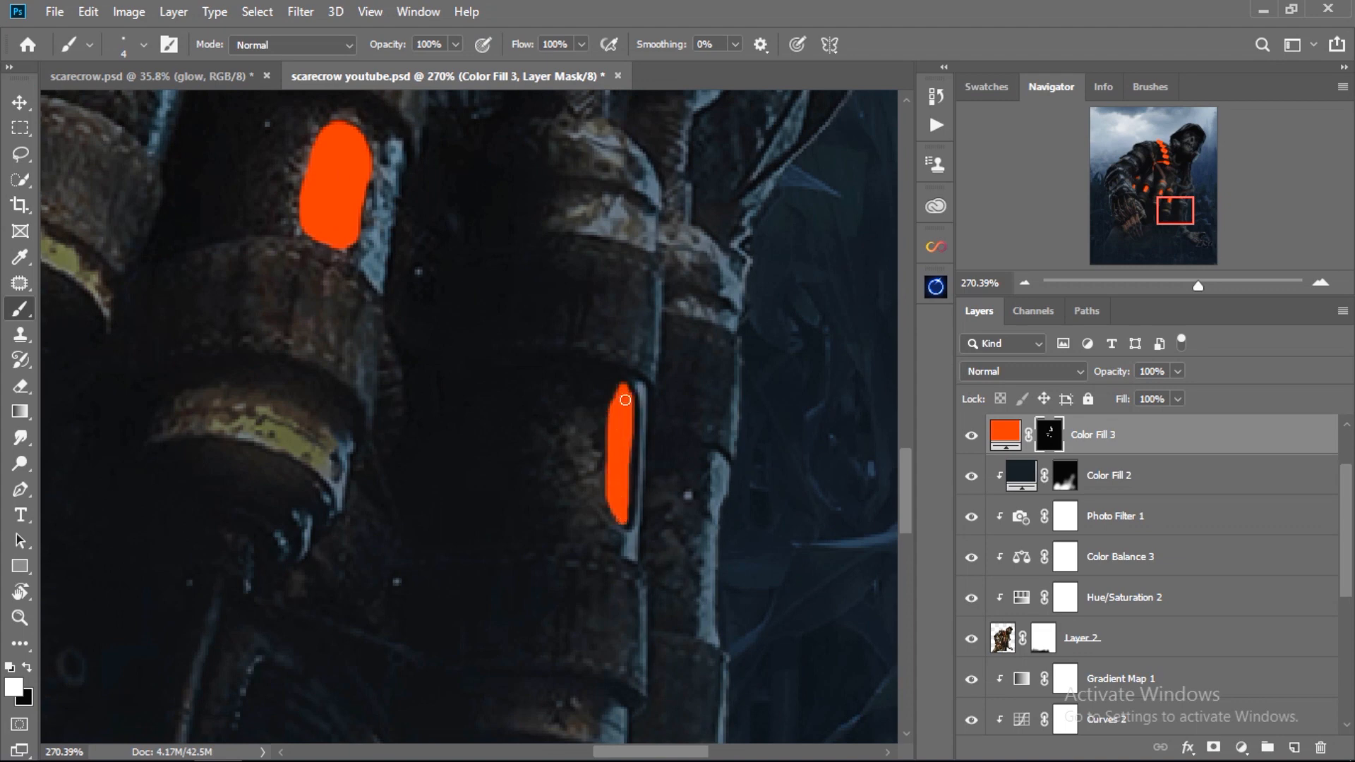
Step: Paint thin orange accents on the remaining chest details and soften them with the Smudge tool
scroll(625, 400, "up", 3)
key("ctrl+space")
mouse_move(621, 310)
left_mouse_down()
mouse_move(614, 328)
mouse_move(633, 318)
left_mouse_up()
mouse_move(543, 272)
left_mouse_down()
mouse_move(639, 288)
mouse_move(506, 276)
left_mouse_up()
key("r")
key("b")
mouse_move(732, 409)
left_mouse_down()
mouse_move(689, 397)
mouse_move(750, 420)
left_mouse_up()
key("r")
Step: Paint the small tubes inside the scarecrow's forearm bracer orange with a 4 px brush
scroll(727, 554, "down", 3)
key("ctrl+space")
left_click_drag(726, 563, 495, 527)
left_click_drag(440, 327, 508, 445)
key("b")
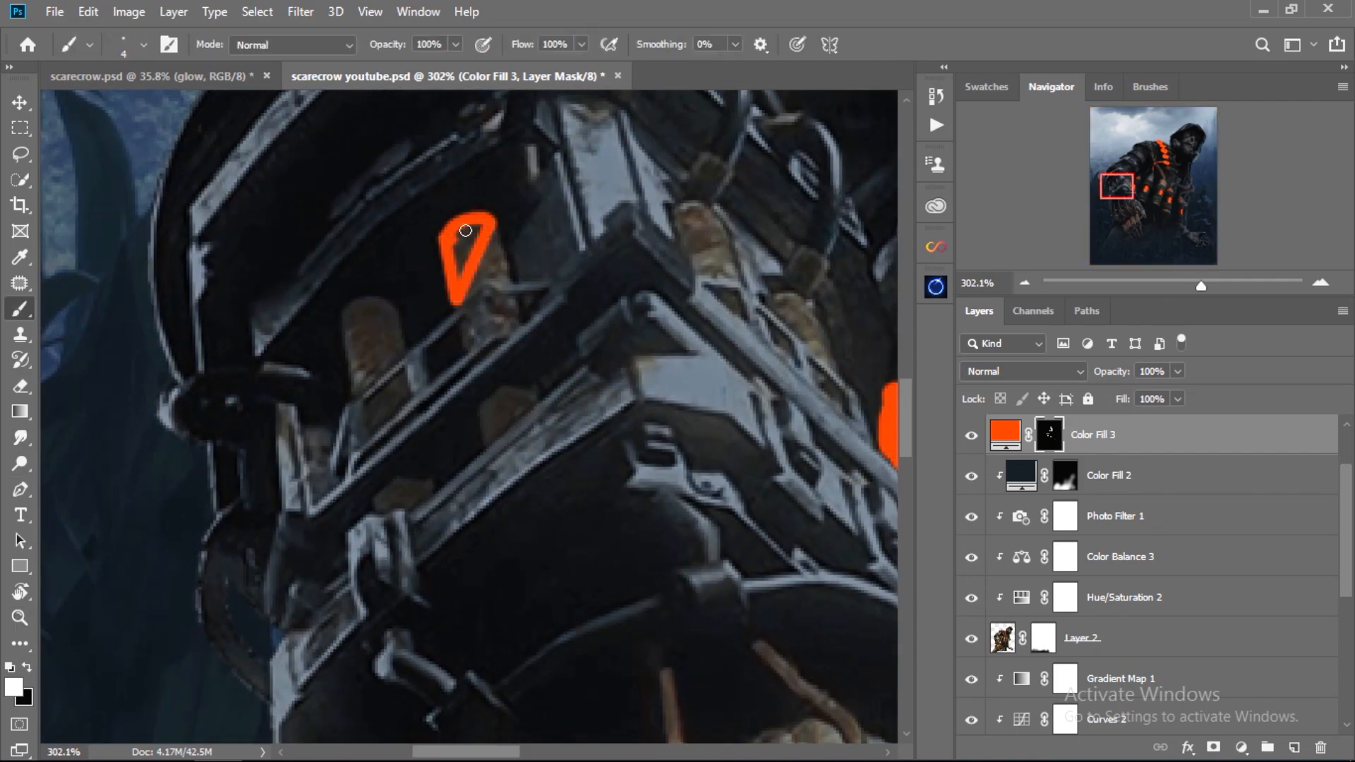
scroll(467, 335, "down", 2)
left_click_drag(507, 311, 489, 324)
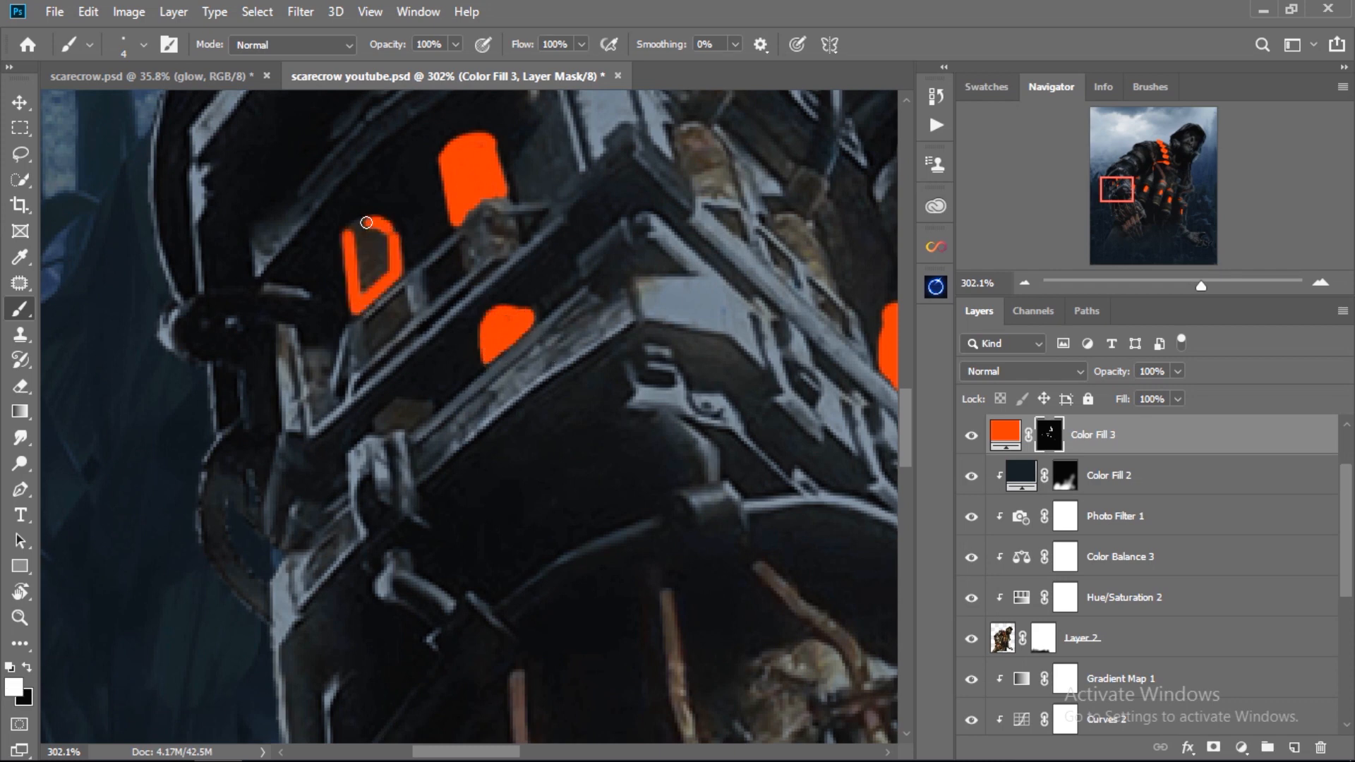
scroll(385, 353, "down", 2)
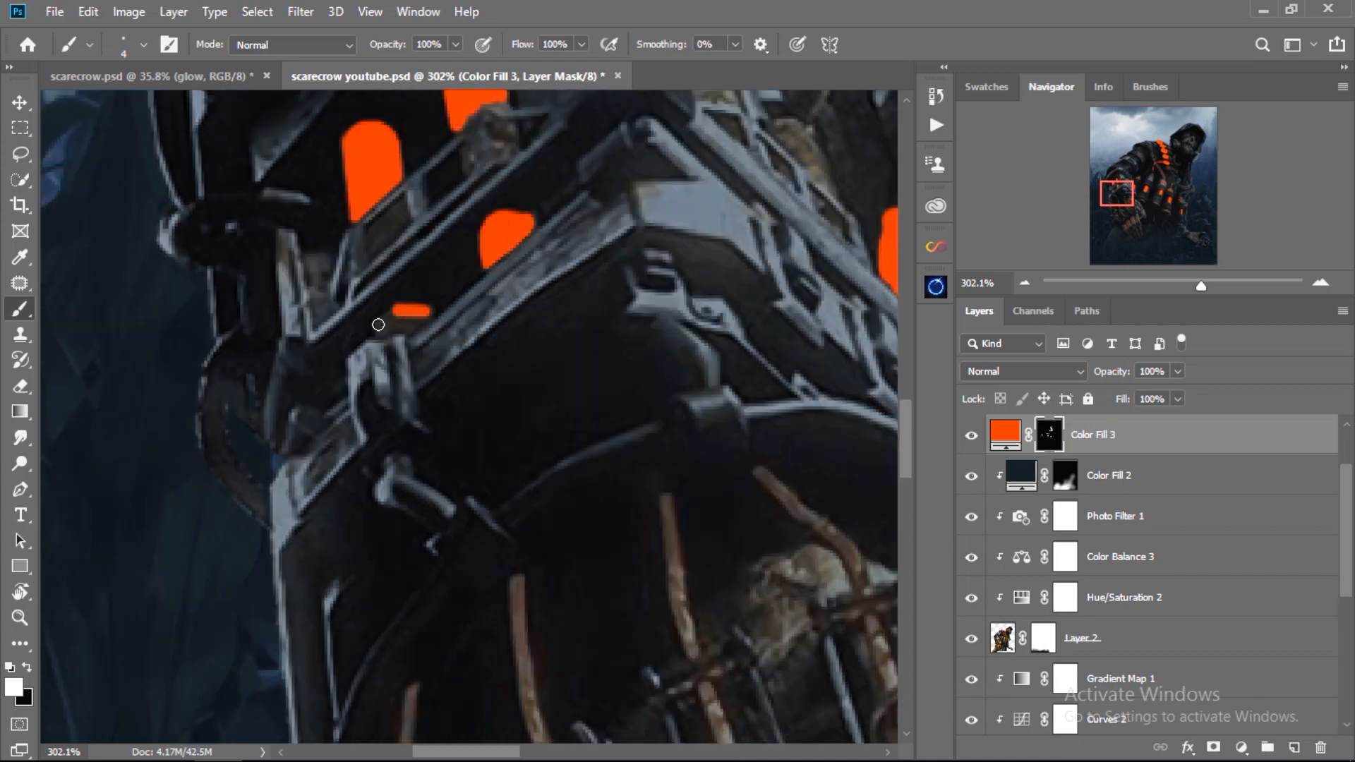
Step: Outline the leftmost vial of the clawed gauntlet in orange on the mask
key("ctrl+space")
left_click_drag(477, 369, 385, 368)
scroll(451, 357, "down", 5)
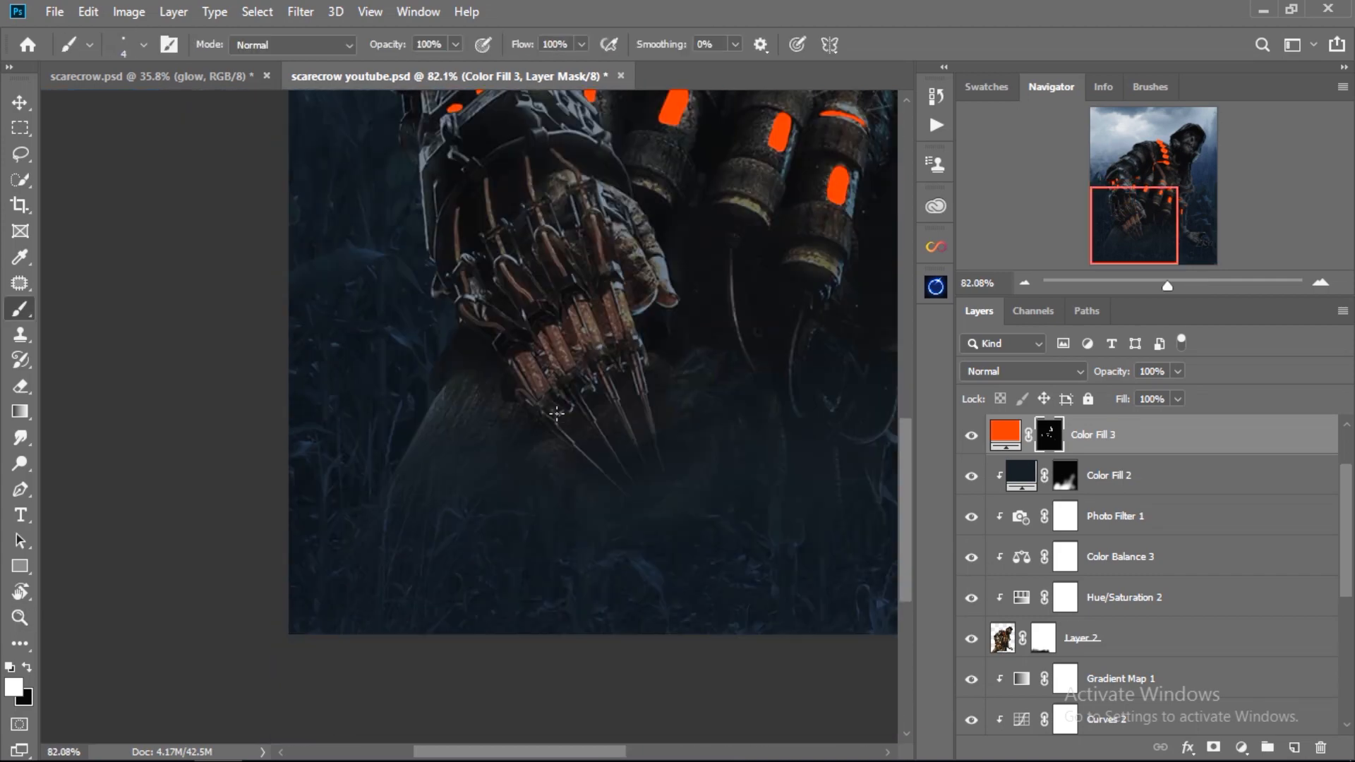
key("ctrl+space")
left_click_drag(575, 337, 660, 339)
left_click_drag(383, 421, 458, 552)
left_click_drag(427, 409, 494, 519)
mouse_move(388, 416)
left_mouse_down()
mouse_move(428, 405)
mouse_move(457, 530)
mouse_move(409, 509)
left_mouse_up()
Step: Fill the inside of the leftmost gauntlet vial with orange using a larger 10 px brush
key("]")
key("]")
key("]")
key("]")
key("]")
key("]")
key("ctrl+z")
left_click_drag(411, 423, 445, 504)
Step: Paint the narrow strip beside the leftmost gauntlet vial orange with a 4 px brush, rotating the canvas to follow it
key("[")
key("[")
key("[")
key("[")
key("[")
key("[")
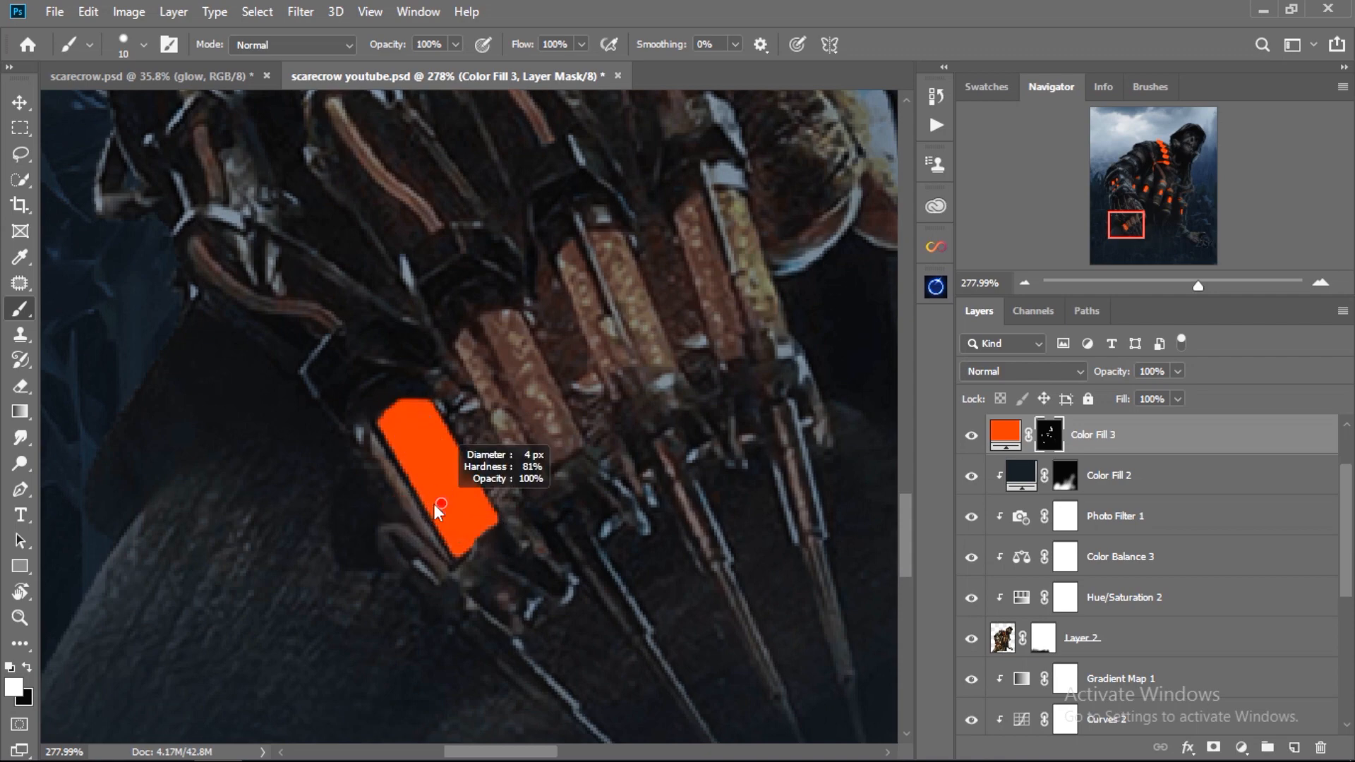
scroll(423, 480, "down", 2)
left_click(374, 345)
key("r")
left_click_drag(460, 481, 531, 455)
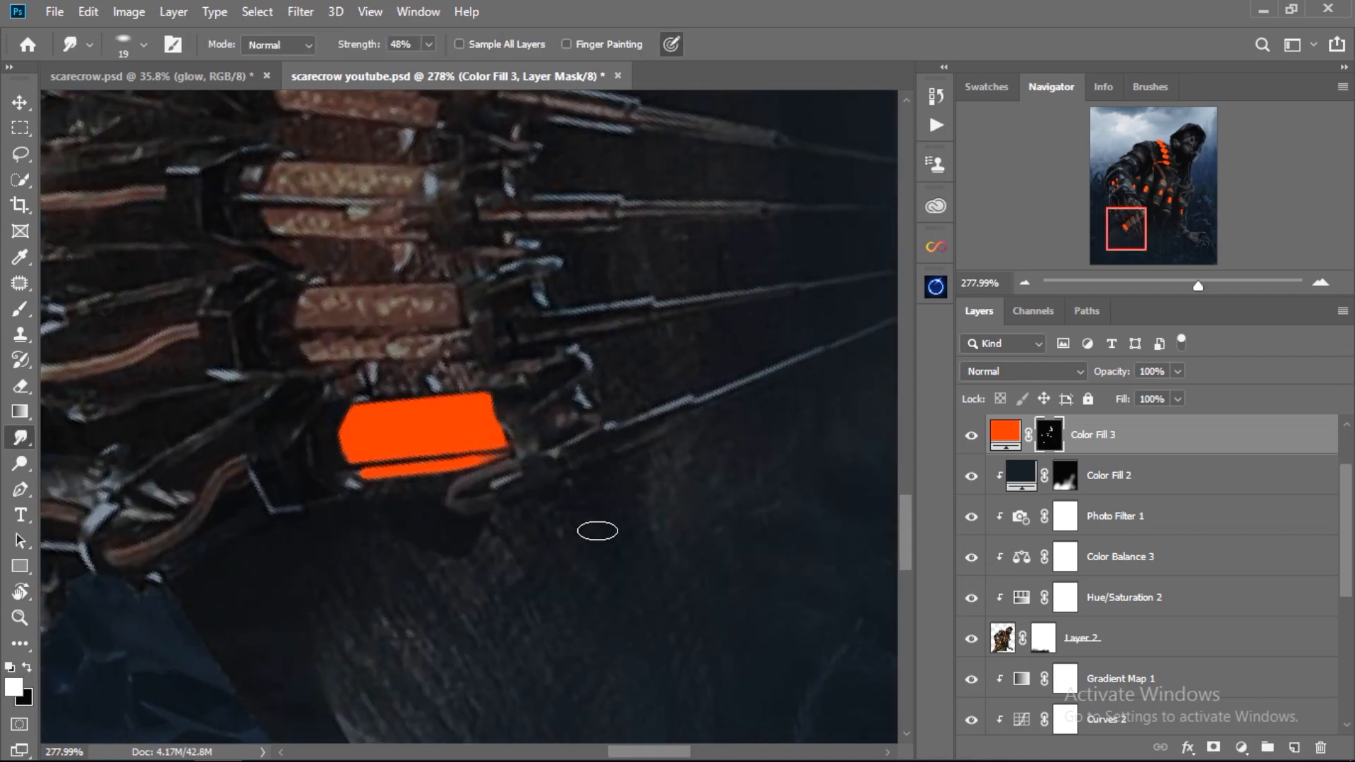
Step: Rotate the canvas so the claws point down and paint both halves of the second gauntlet vial orange
key("r")
left_click_drag(598, 530, 356, 533)
key("b")
mouse_move(534, 413)
left_mouse_down()
mouse_move(533, 281)
mouse_move(599, 315)
mouse_move(559, 243)
left_mouse_up()
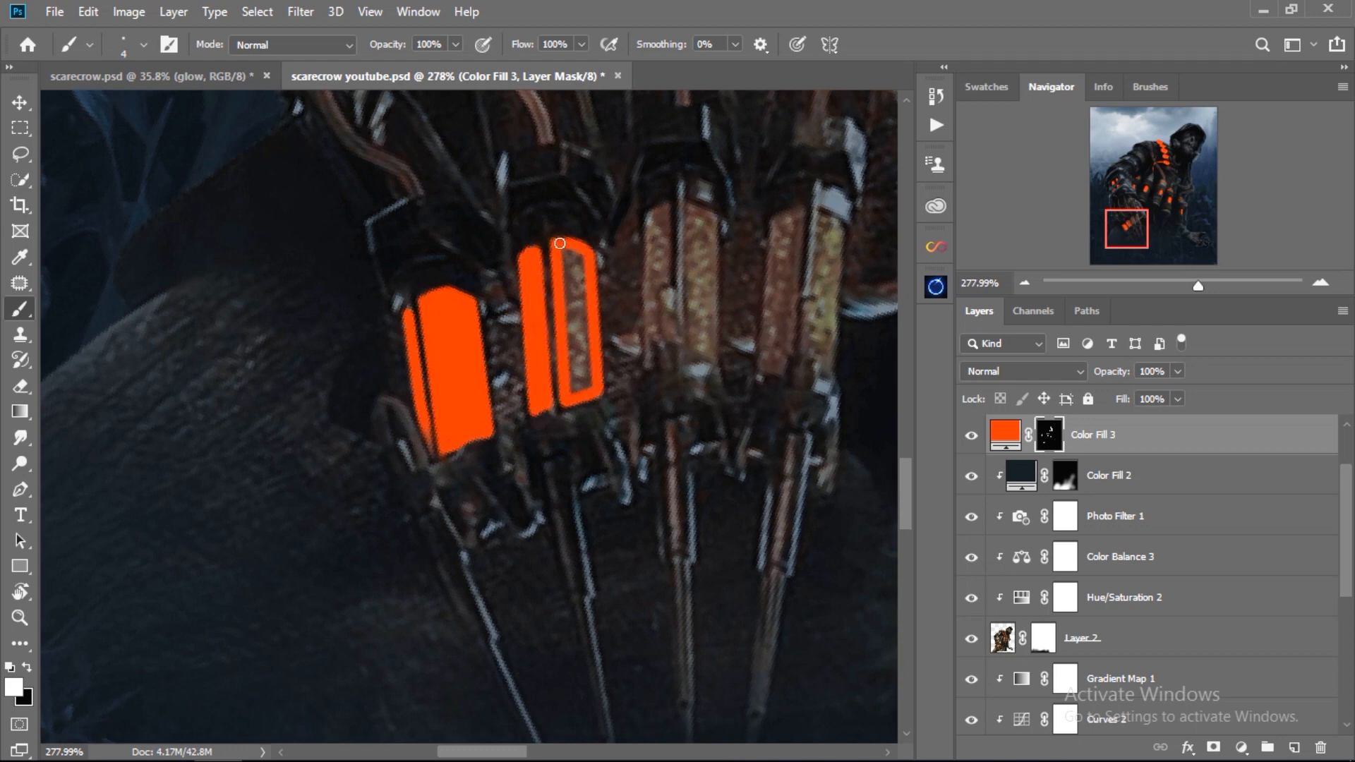
left_click_drag(572, 370, 587, 345)
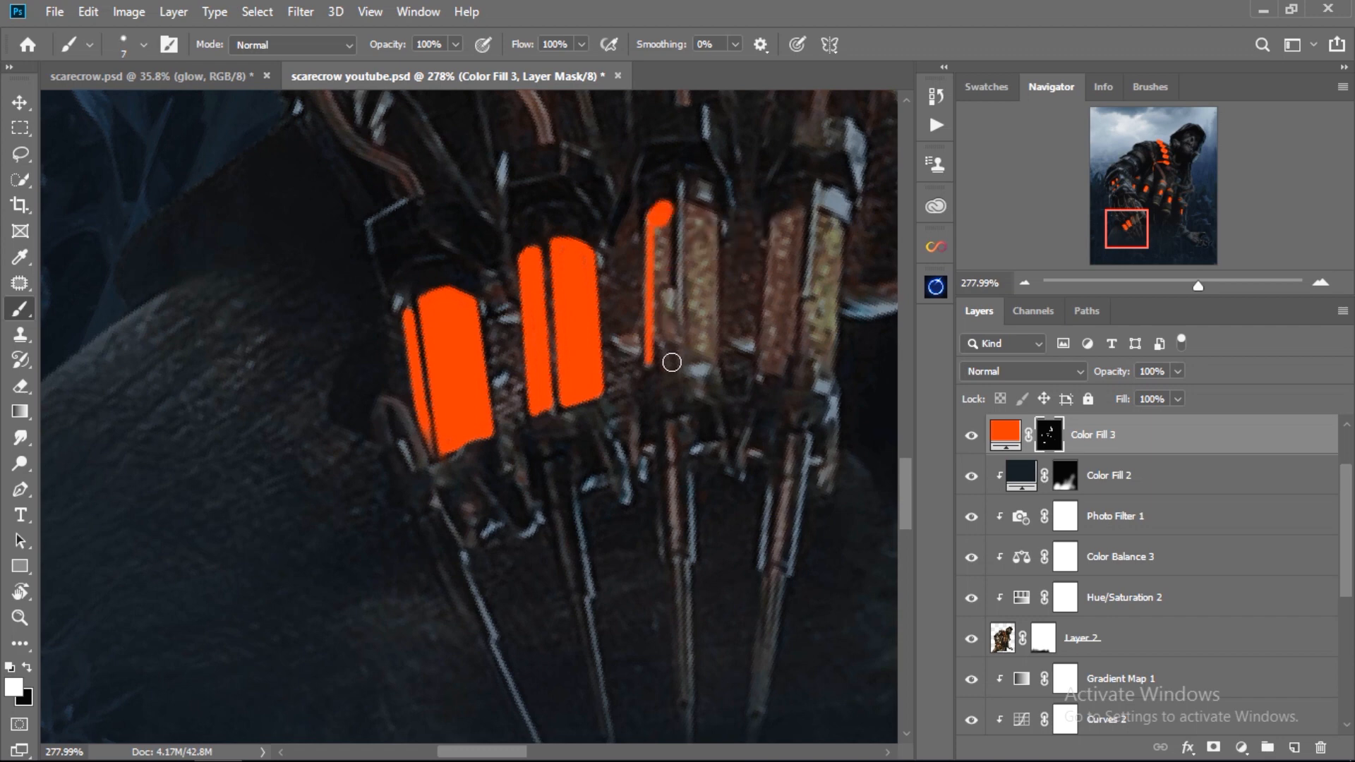
Step: Paint both halves of the third gauntlet vial orange, using straight strokes along the edges
left_click_drag(671, 362, 652, 367)
key("bracketleft")
left_click(692, 357, "shift")
left_click(708, 215)
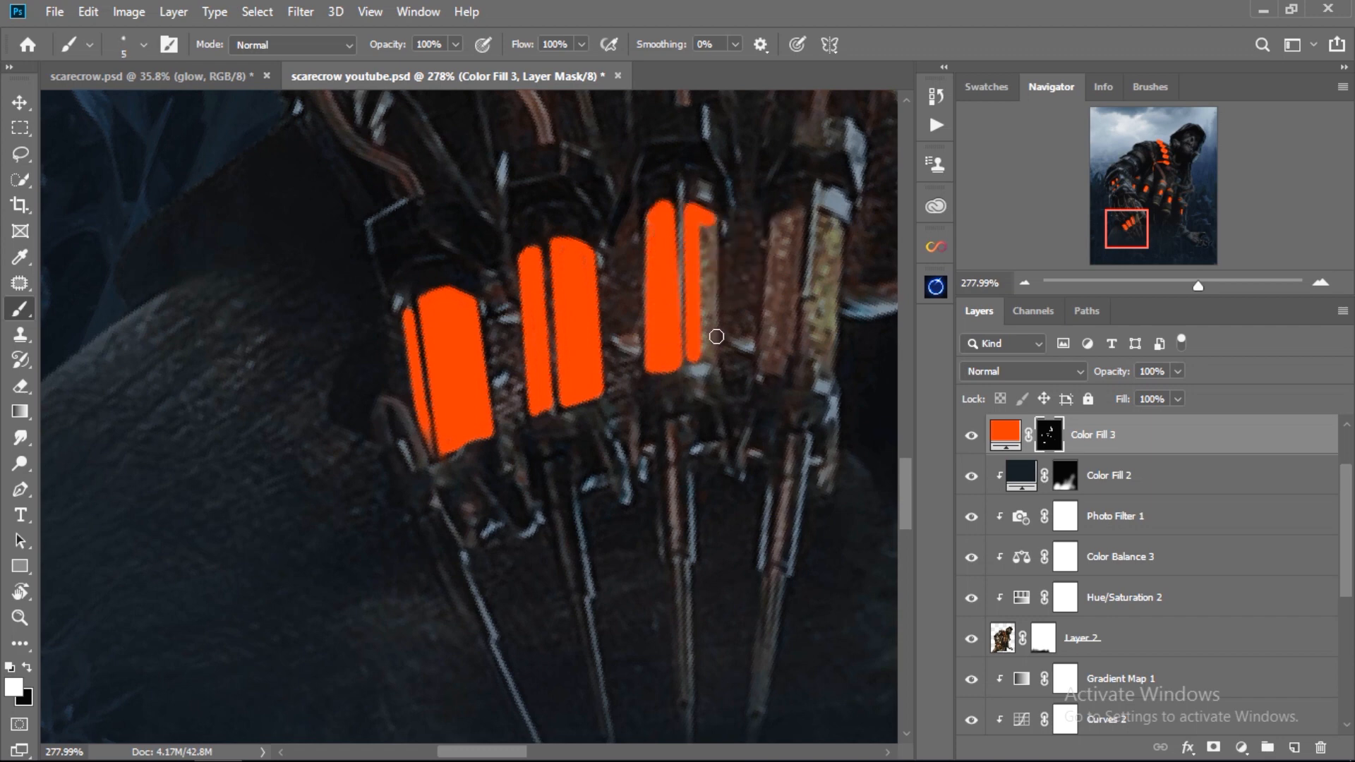
left_click(712, 357, "shift")
left_click_drag(710, 342, 702, 243)
Step: Paint both halves of the fourth gauntlet vial orange with straight 5 px strokes
scroll(719, 396, "down", 2)
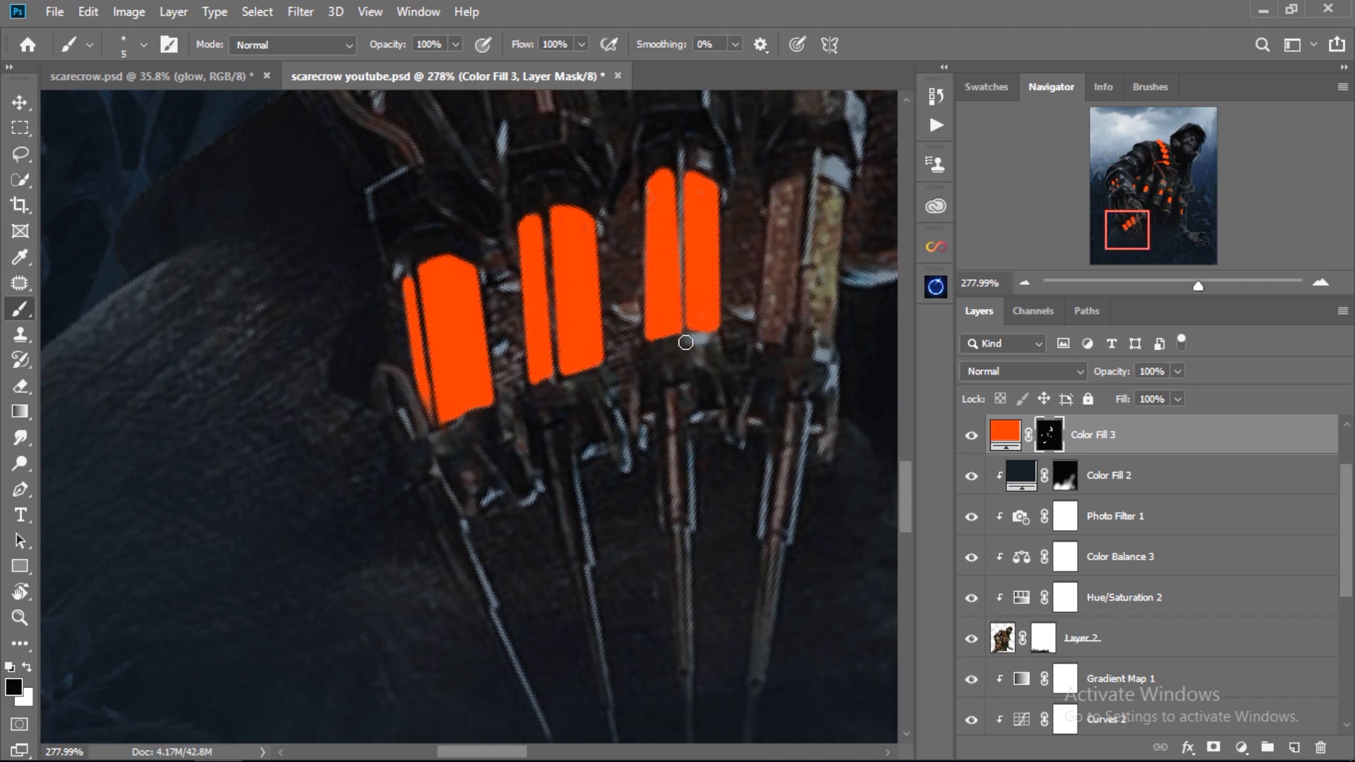
left_click(777, 192)
left_click(765, 336, "shift")
left_click(803, 187)
left_click(780, 337, "shift")
mouse_move(797, 187)
left_mouse_down()
mouse_move(771, 313)
mouse_move(781, 231)
left_mouse_up()
left_click(823, 190)
left_click(809, 322, "shift")
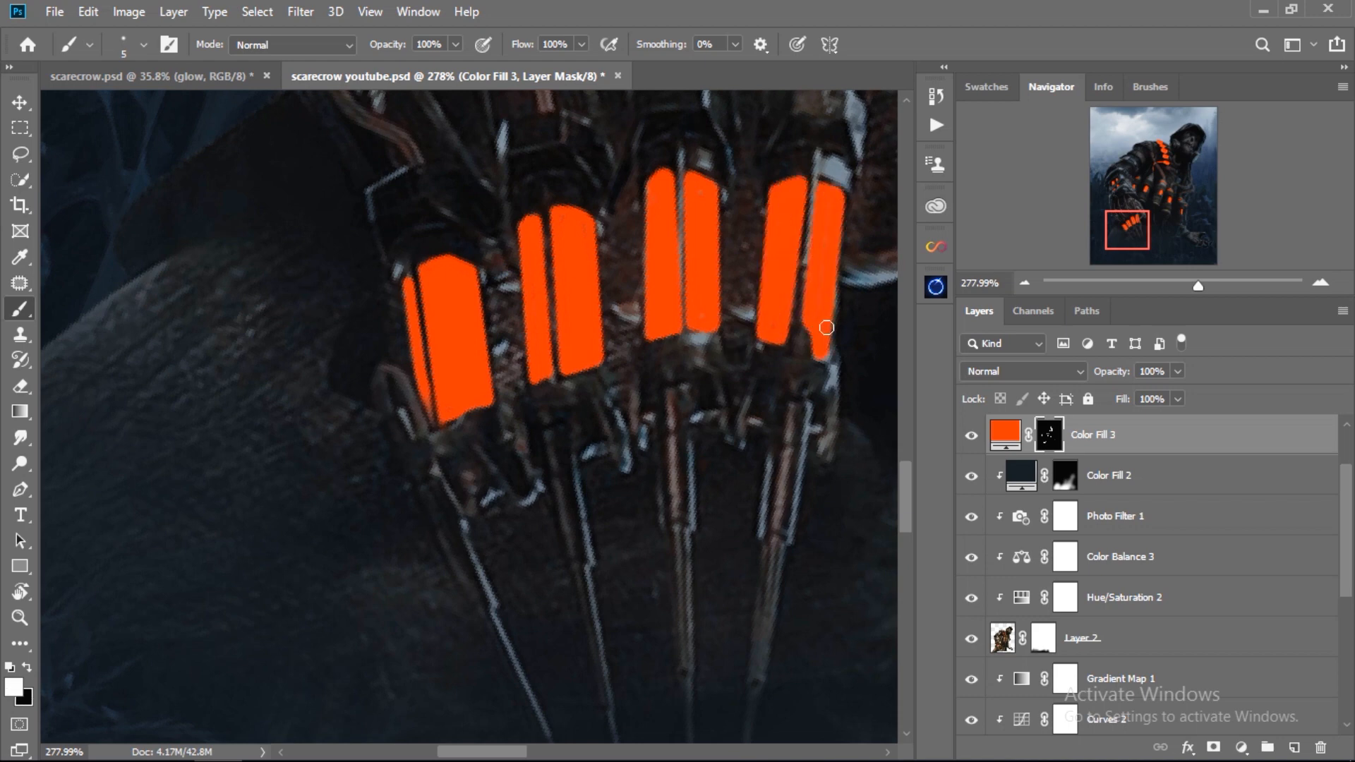
Step: Rotate the canvas and paint the three segments of the second hand tube orange, down to its vial
scroll(604, 359, "down", 10)
key("r")
left_click_drag(640, 373, 621, 305)
scroll(378, 480, "up", 10)
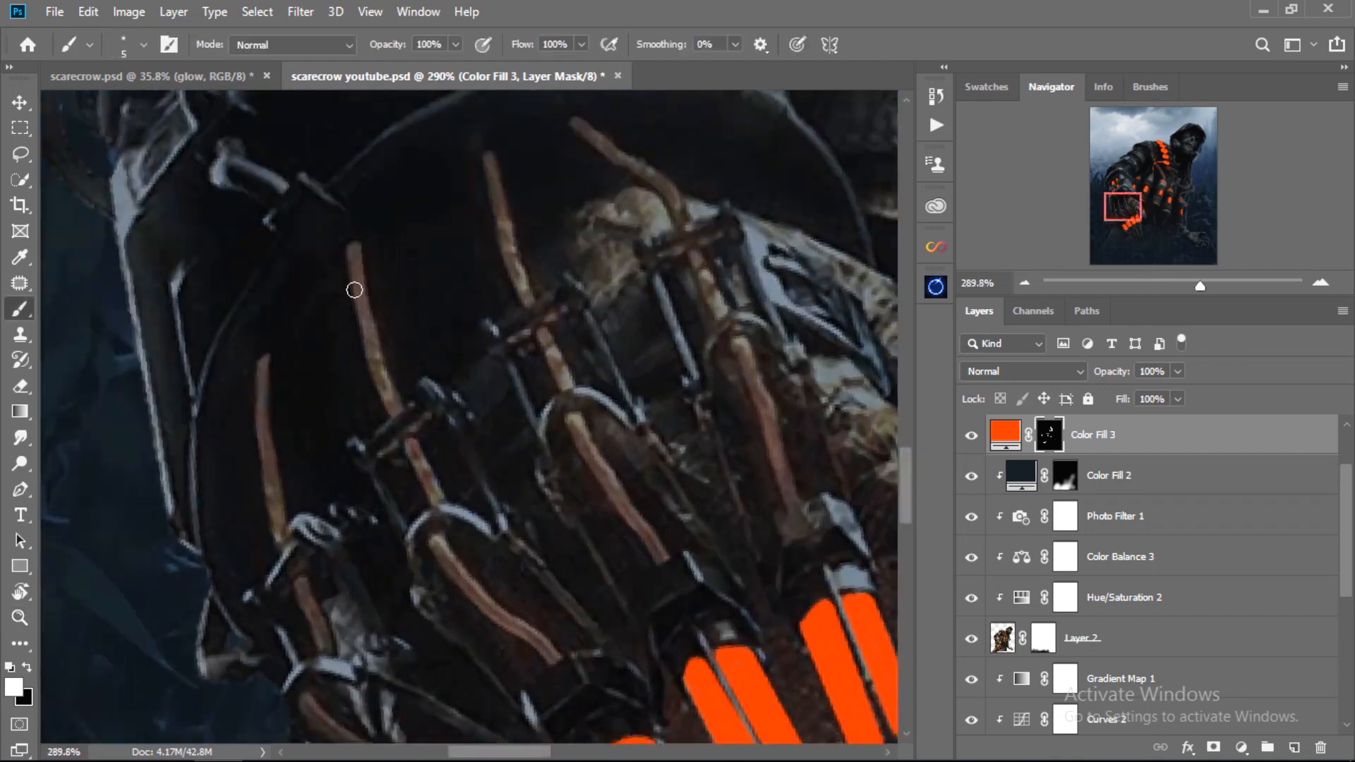
left_click_drag(364, 312, 394, 409)
scroll(499, 387, "down", 3)
mouse_move(411, 342)
left_mouse_down()
mouse_move(438, 389)
mouse_move(450, 361)
left_mouse_up()
scroll(441, 374, "down", 3)
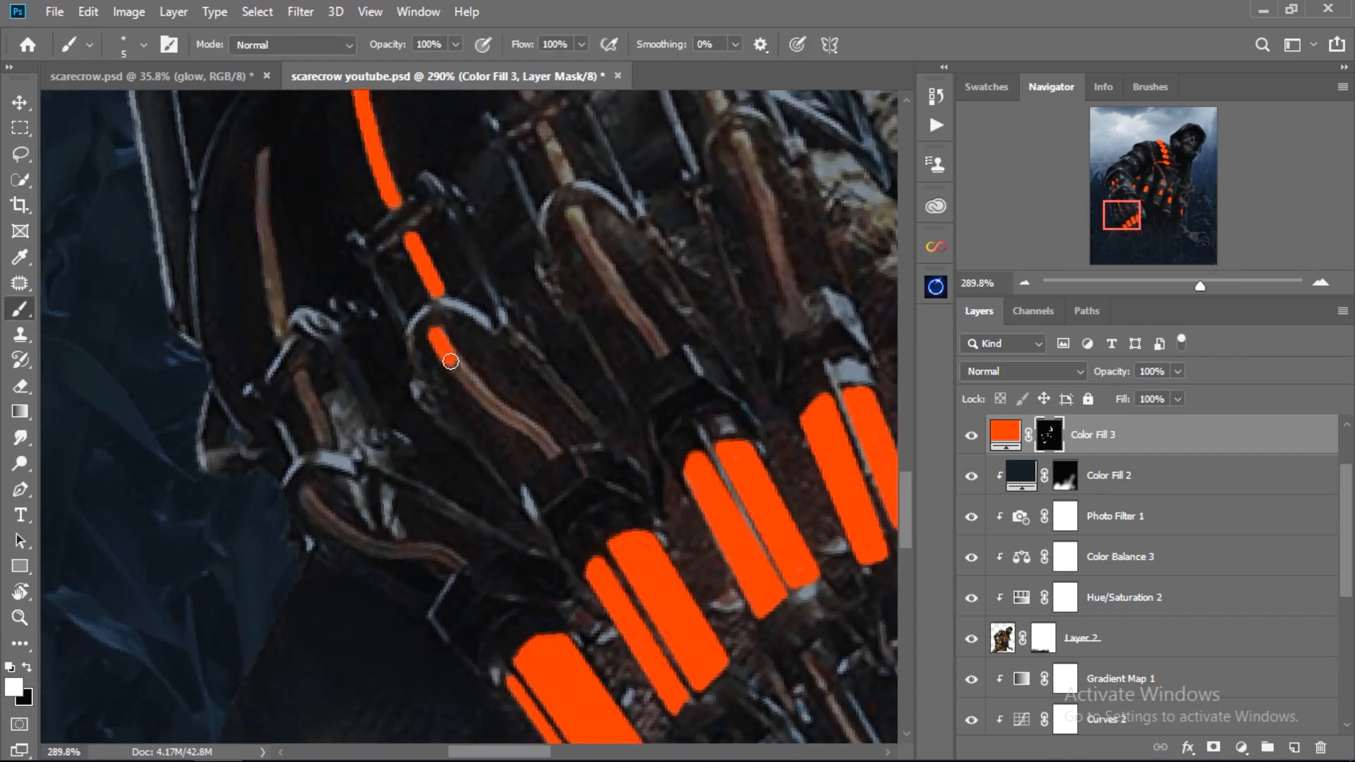
Step: Paint the three segments of the leftmost hand tube orange with the 5 px brush
scroll(395, 346, "up", 2)
left_click_drag(263, 221, 280, 398)
scroll(409, 289, "down", 3)
left_click_drag(302, 330, 324, 394)
scroll(400, 349, "down", 3)
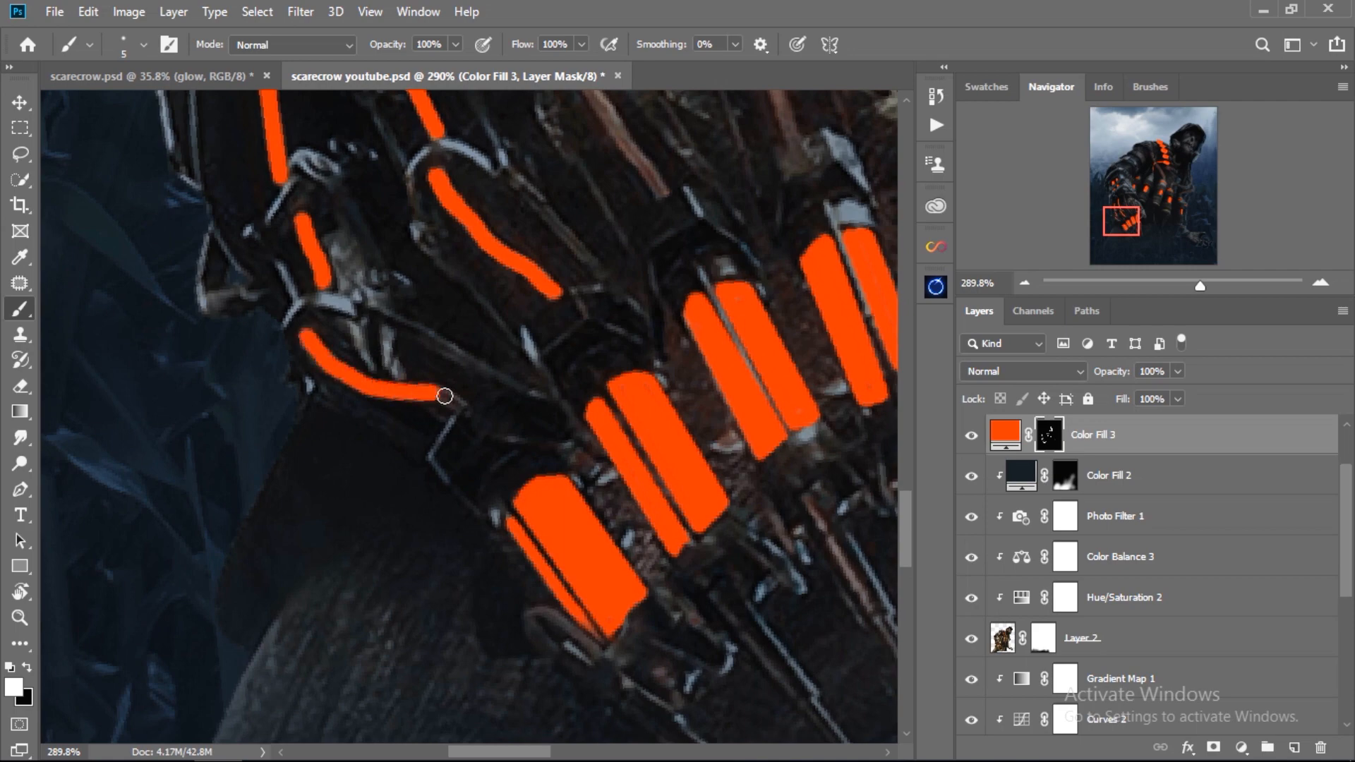
left_click_drag(439, 393, 457, 406)
Step: Paint the segments of the third hand tube orange down to its vial
scroll(497, 414, "up", 12)
left_click_drag(489, 206, 528, 341)
scroll(574, 271, "down", 4)
scroll(641, 327, "down", 3)
mouse_move(542, 258)
left_mouse_down()
mouse_move(565, 305)
mouse_move(635, 342)
mouse_move(663, 383)
left_mouse_up()
scroll(612, 220, "up", 4)
Step: Paint the rightmost hand tube orange from its curved upper end down to the vial
left_click_drag(662, 278, 681, 314)
scroll(677, 311, "down", 2)
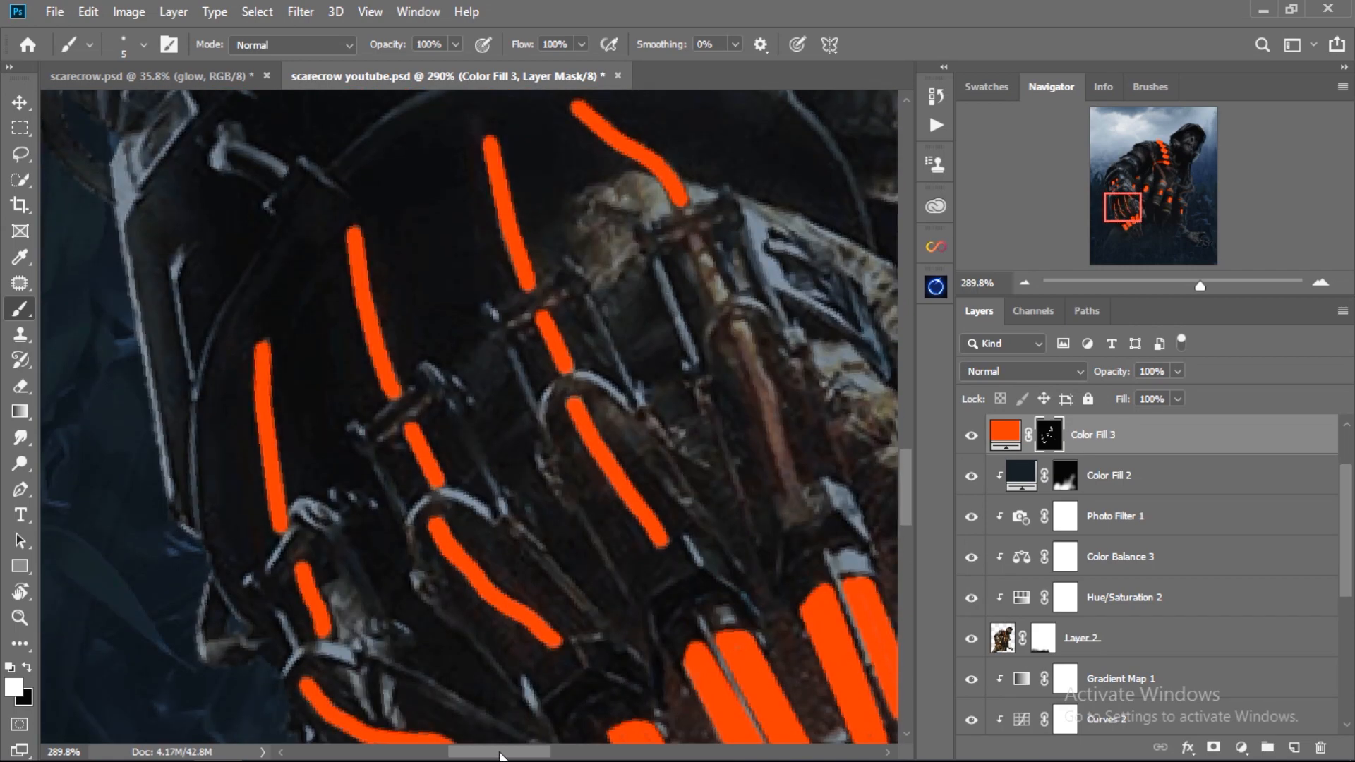
scroll(802, 379, "down", 2)
mouse_move(738, 252)
left_mouse_down()
mouse_move(795, 405)
mouse_move(650, 411)
left_mouse_up()
Step: Fill the outlined angled strip above the rightmost canisters with orange, using an enlarged brush, and reduce the brush size again
scroll(667, 360, "down", 9)
scroll(651, 411, "up", 6)
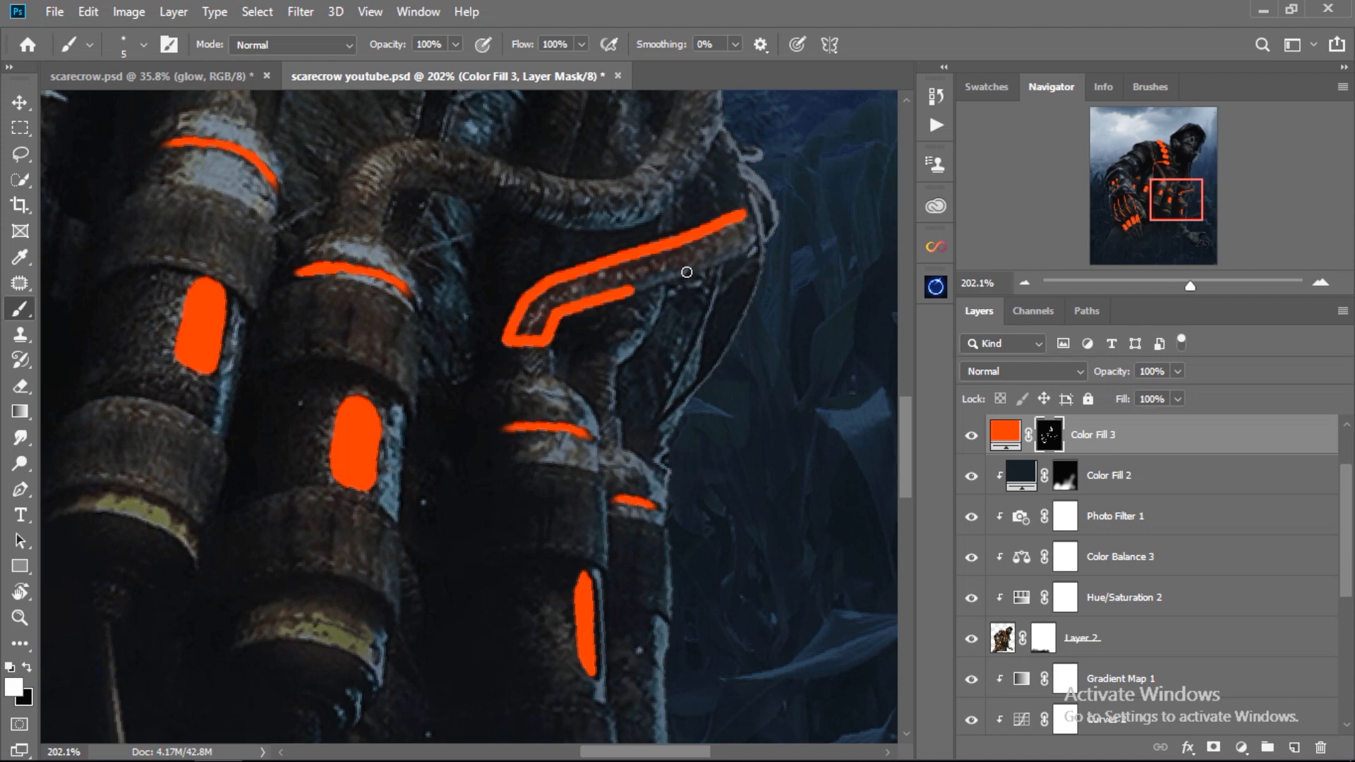
key("bracketright")
key("bracketright")
key("bracketright")
key("bracketright")
key("bracketright")
key("bracketright")
left_click_drag(738, 231, 534, 326)
key("bracketleft")
key("bracketleft")
key("bracketleft")
key("bracketleft")
key("bracketleft")
key("bracketleft")
key("bracketleft")
key("z")
left_click_drag(696, 307, 522, 439)
Step: Add a lighter orange Solid Color fill layer above Color Fill 3, with its hue set to 25
left_click(1009, 437)
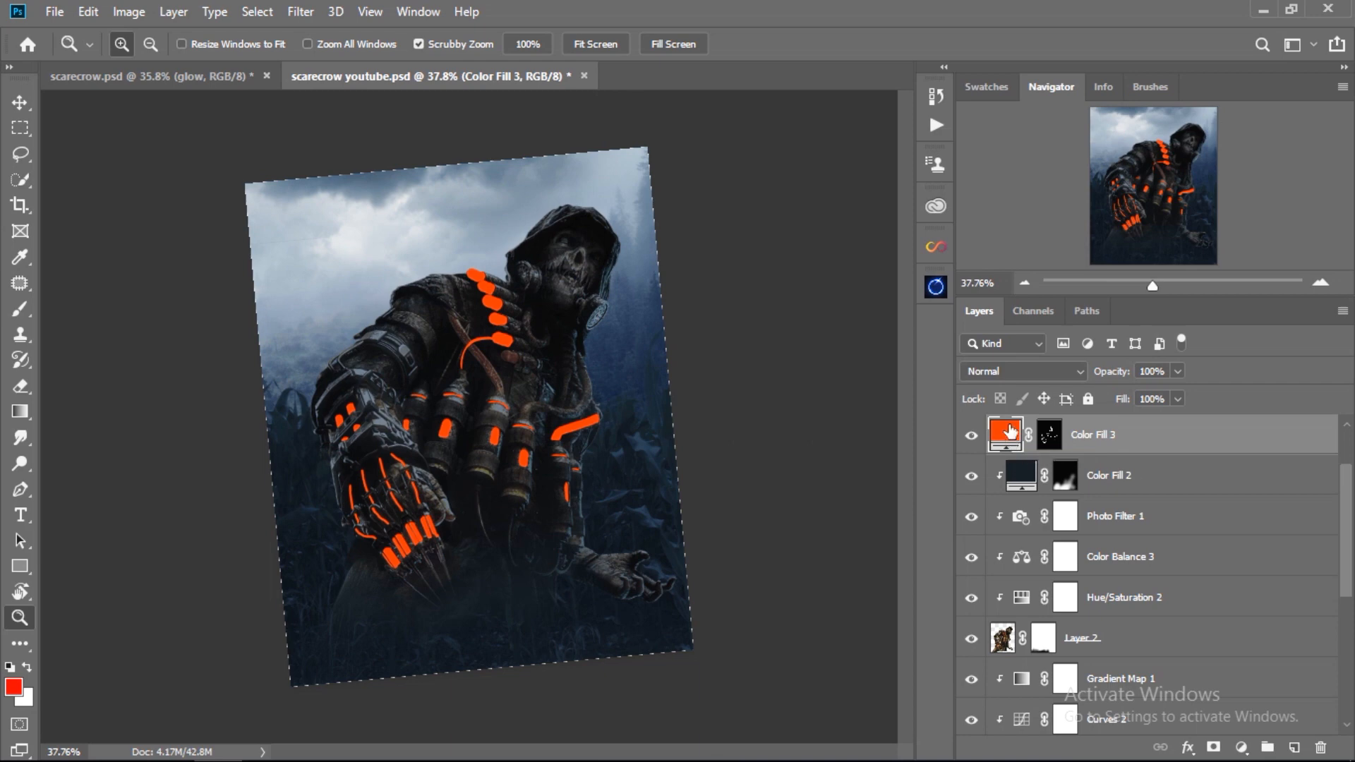
left_click(1241, 747)
left_click(1185, 275)
left_click_drag(1156, 379, 1125, 384)
type("25")
key("Return")
Step: Try blend modes on the orange fills and set Color Fill 3 to Linear Dodge (Add)
left_click(1020, 371)
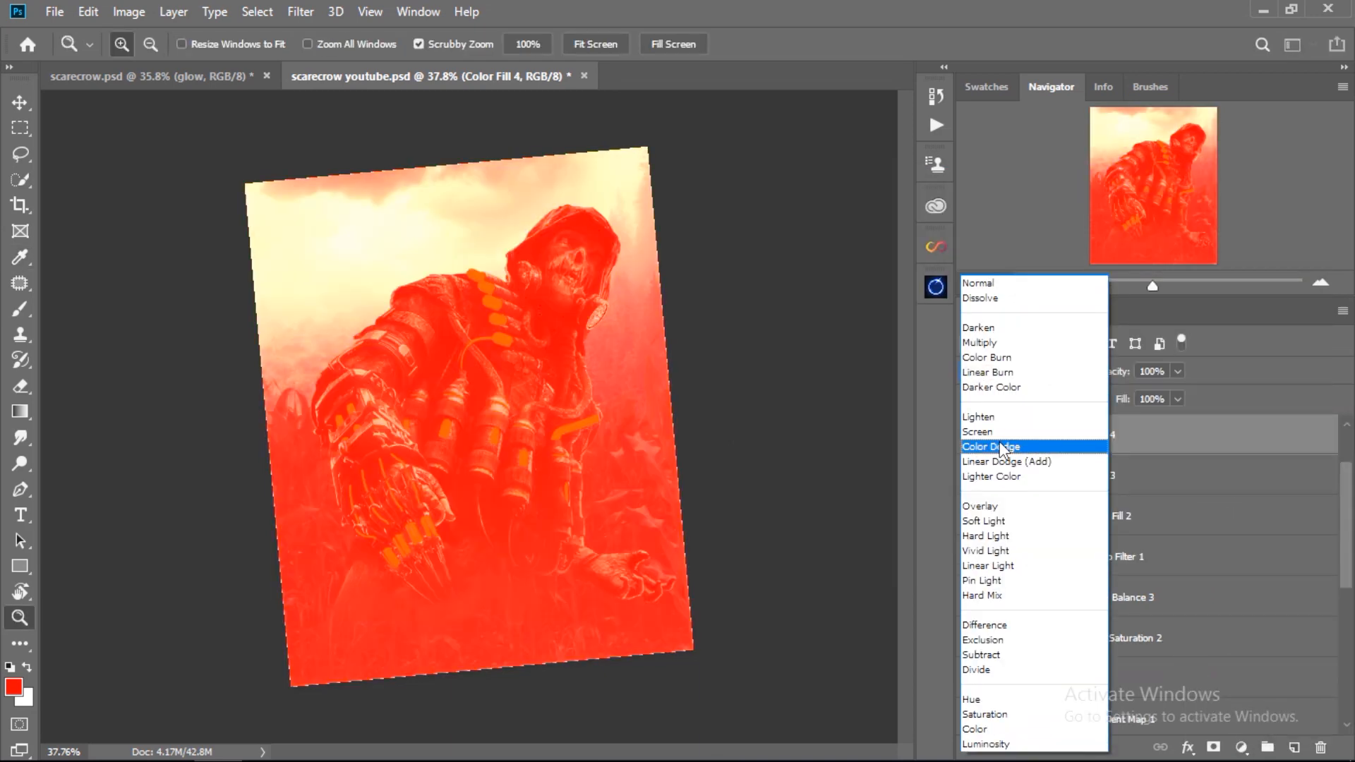
left_click(1006, 461)
left_click(1021, 371)
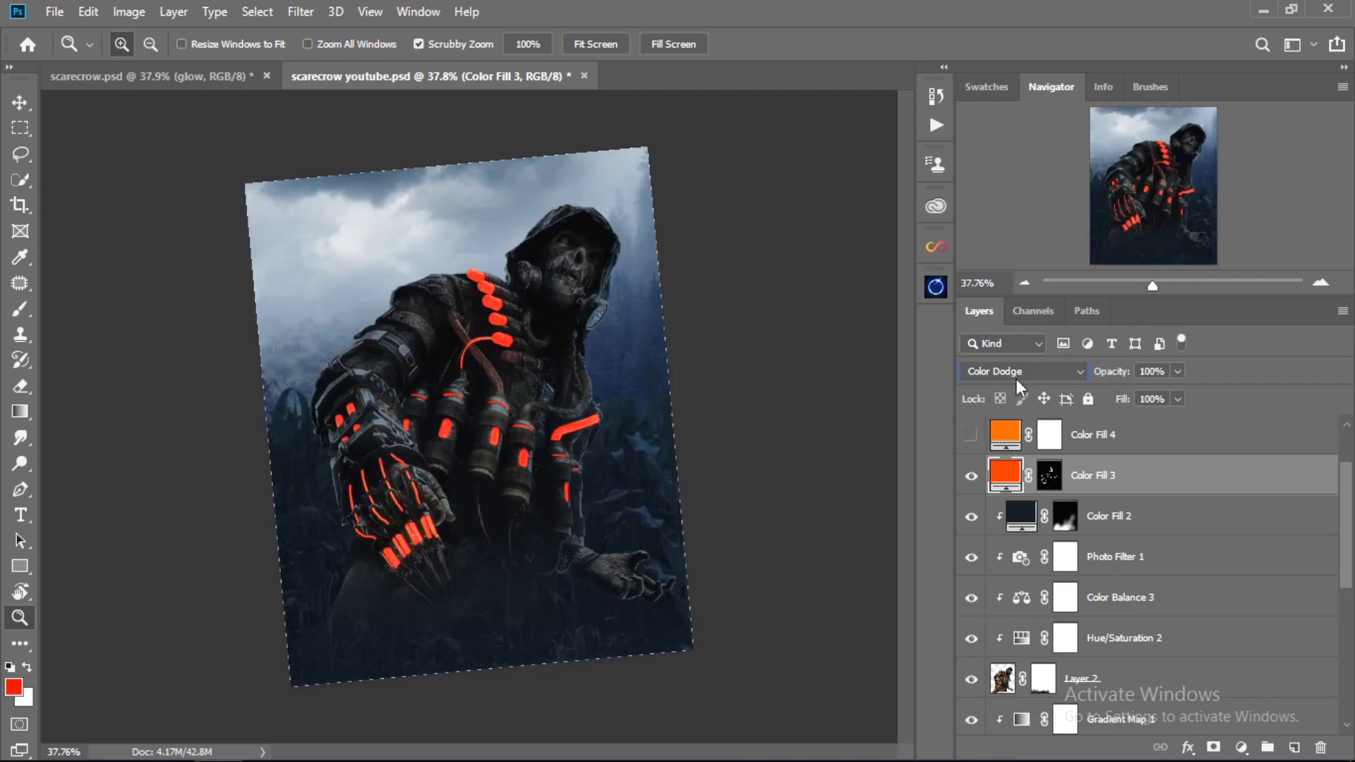
left_click(1020, 371)
left_click(1006, 460)
Step: Show the Color Fill 4 layer, set its blend mode to Color Dodge and invert its mask to black
left_click(971, 435)
left_click(1093, 435)
left_click(1021, 371)
left_click(1006, 444)
left_click(1050, 436)
key("ctrl+i")
Step: Set up a soft round brush with 5% flow for painting on the Color Fill 4 mask
key("b")
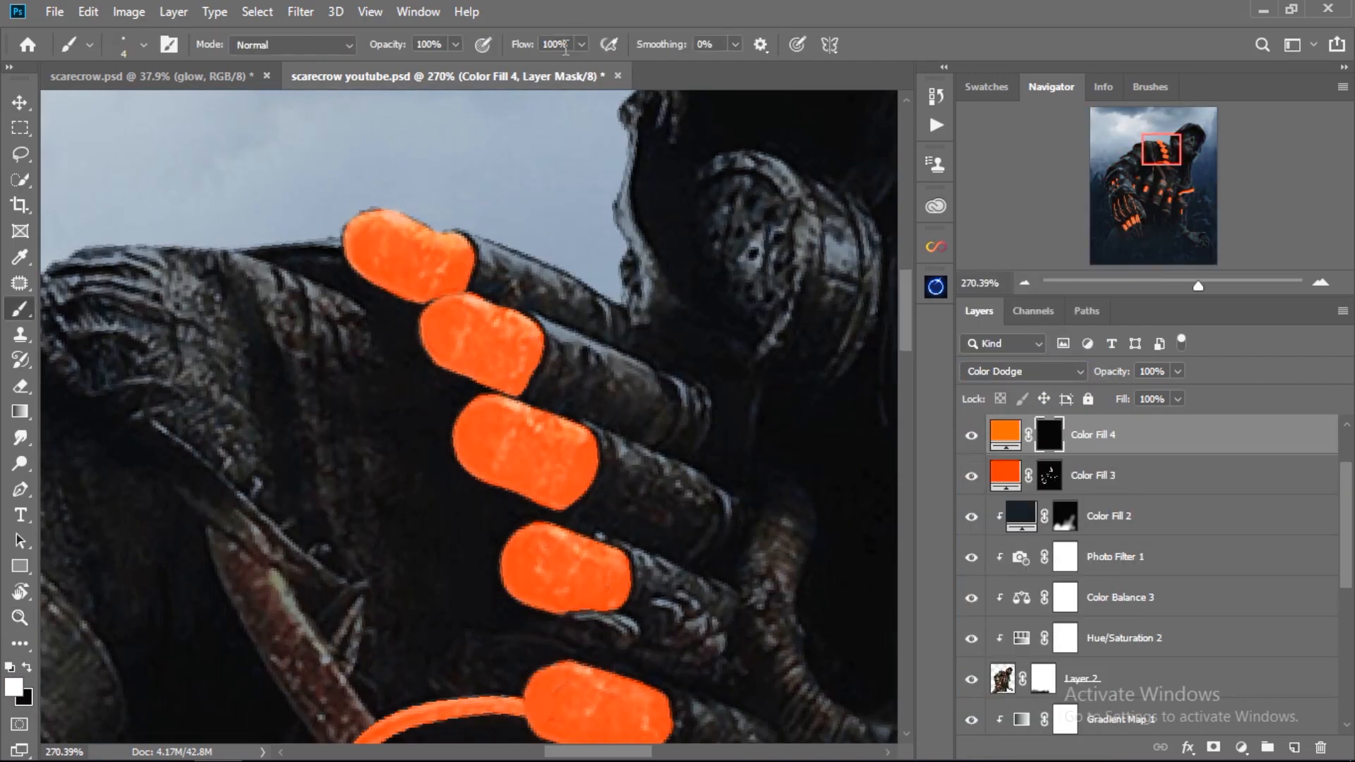
left_click(581, 44)
left_click_drag(628, 68, 525, 67)
left_click(144, 44)
left_click(638, 271)
Step: Brush a soft glow over the orange shoulder cartridges on the Color Fill 4 mask
mouse_move(378, 244)
left_mouse_down()
mouse_move(426, 271)
mouse_move(452, 265)
left_mouse_up()
scroll(533, 289, "down", 3)
left_click_drag(490, 307, 519, 332)
mouse_move(564, 378)
left_mouse_down()
mouse_move(526, 396)
mouse_move(562, 414)
left_mouse_up()
scroll(536, 395, "down", 1)
left_click_drag(602, 477, 577, 445)
Step: Brush the glow along the thin curved chest tube with a smaller 19 px brush
scroll(577, 445, "down", 1)
key("bracketleft")
left_click_drag(523, 381, 419, 423)
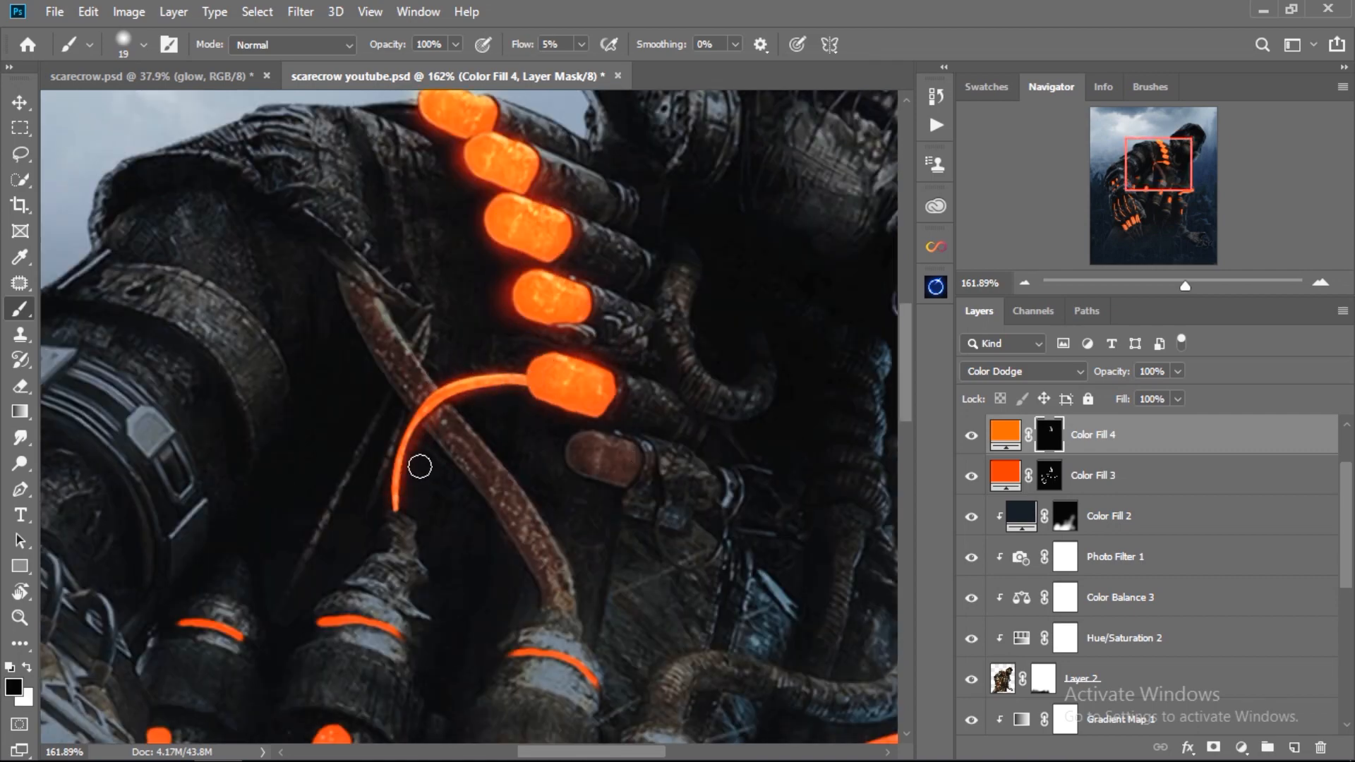
scroll(452, 452, "down", 3)
left_click_drag(423, 372, 487, 372)
Step: Switch the foreground back to white and strengthen the glow on the fifth cartridge beside the curved tube
scroll(565, 311, "up", 3)
key("x")
mouse_move(663, 218)
left_mouse_down()
mouse_move(714, 288)
mouse_move(741, 281)
left_mouse_up()
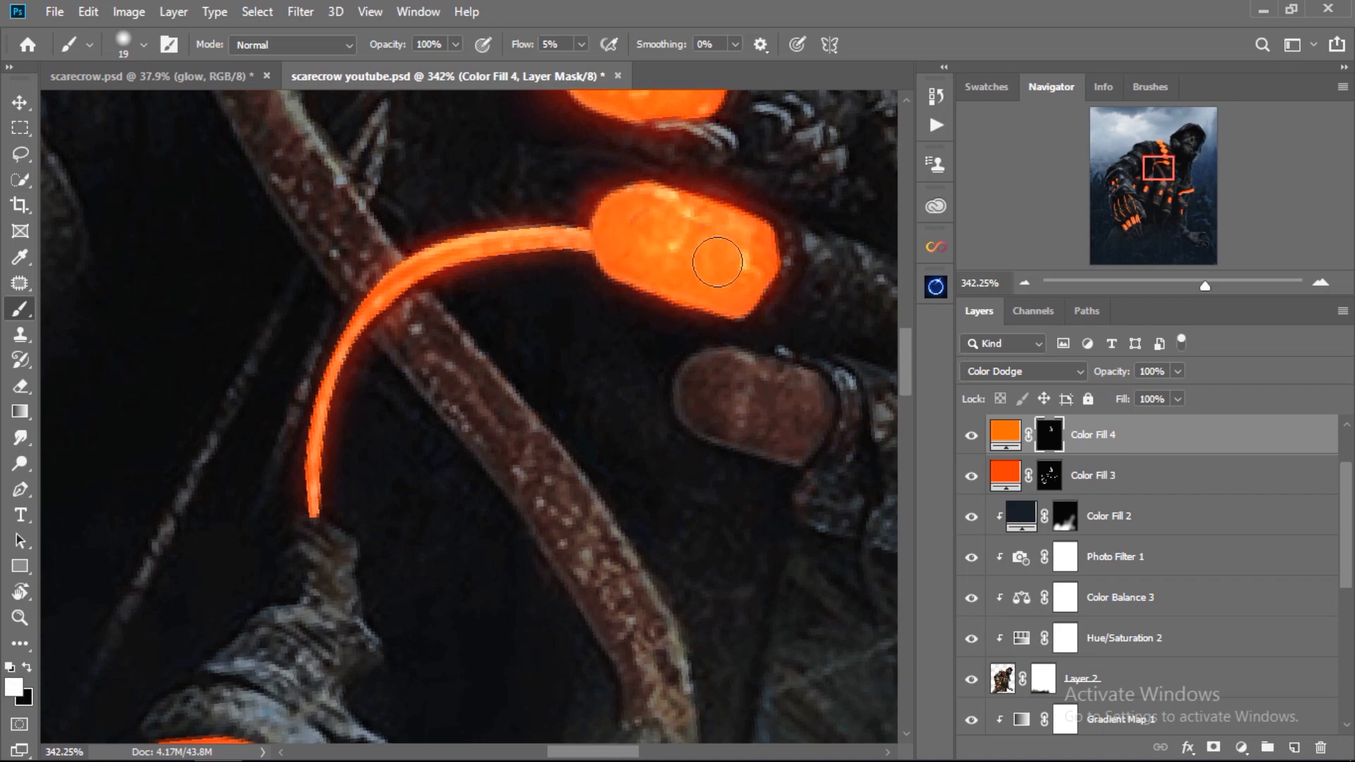
left_click_drag(583, 193, 508, 194)
Step: Paint the brown sixth cartridge orange on the Color Fill 3 mask with the flow at 100%
left_click(1050, 475)
mouse_move(663, 286)
left_mouse_down()
mouse_move(745, 286)
mouse_move(662, 273)
left_mouse_up()
key("shift+0")
mouse_move(695, 248)
left_mouse_down()
mouse_move(608, 227)
mouse_move(710, 272)
mouse_move(612, 253)
mouse_move(648, 229)
left_mouse_up()
Step: Return to the Color Fill 4 mask, set the flow to 5% and brush a soft glow over the sixth cartridge
left_click(1049, 434)
left_click(524, 47)
type("5")
key("Return")
mouse_move(638, 244)
left_mouse_down()
mouse_move(661, 260)
mouse_move(670, 314)
left_mouse_up()
left_click_drag(678, 311, 600, 310)
Step: Brush a soft glow over the orange bands around the tops of the chest canisters
mouse_move(374, 399)
left_mouse_down()
mouse_move(432, 400)
mouse_move(384, 487)
left_mouse_up()
mouse_move(101, 423)
left_mouse_down()
mouse_move(111, 369)
mouse_move(103, 430)
left_mouse_up()
scroll(452, 423, "up", 1)
mouse_move(765, 564)
left_mouse_down()
mouse_move(778, 478)
mouse_move(766, 575)
left_mouse_up()
left_click_drag(735, 508, 653, 496)
mouse_move(423, 342)
left_mouse_down()
mouse_move(529, 363)
mouse_move(515, 362)
left_mouse_up()
mouse_move(526, 348)
left_mouse_down()
mouse_move(403, 310)
mouse_move(530, 346)
left_mouse_up()
mouse_move(684, 312)
left_mouse_down()
mouse_move(808, 327)
mouse_move(733, 327)
left_mouse_up()
left_click_drag(536, 345, 600, 346)
left_click_drag(705, 369, 591, 343)
Step: Brush the glow over the orange windows and remaining bands of the middle canisters
scroll(638, 423, "down", 3)
left_click_drag(638, 477, 651, 478)
left_click_drag(649, 451, 610, 526)
left_click_drag(563, 754, 594, 754)
left_click_drag(509, 416, 628, 432)
scroll(579, 509, "down", 3)
mouse_move(587, 480)
left_mouse_down()
mouse_move(565, 571)
mouse_move(589, 494)
left_mouse_up()
Step: Brush the glow onto the rightmost canisters' band and window with a smaller brush, undoing the last stroke
left_click_drag(596, 753, 630, 753)
key("[")
key("[")
left_click_drag(522, 507, 609, 513)
scroll(609, 512, "down", 3)
left_click_drag(620, 586, 633, 677)
mouse_move(663, 487)
left_mouse_down()
mouse_move(720, 501)
mouse_move(690, 481)
mouse_move(711, 494)
left_mouse_up()
key("ctrl+z")
Step: Brush the glow along the angled orange strip above the rightmost canisters
scroll(683, 353, "up", 2)
left_click_drag(683, 293, 674, 290)
left_click_drag(791, 247, 561, 332)
mouse_move(808, 226)
left_mouse_down()
mouse_move(554, 353)
mouse_move(451, 352)
left_mouse_up()
Step: Brush the glow over the small orange lights on the forearm cuff
left_click_drag(352, 423, 457, 435)
left_click_drag(378, 307, 386, 342)
left_click_drag(305, 381, 308, 423)
left_click_drag(426, 430, 415, 448)
Step: Brush the glow along the segments of the left-hand tubes on the gauntlet
scroll(374, 459, "down", 6)
mouse_move(432, 399)
left_mouse_down()
mouse_move(420, 400)
mouse_move(394, 519)
left_mouse_up()
scroll(438, 451, "down", 3)
left_click_drag(413, 326, 432, 374)
left_click_drag(541, 485, 432, 444)
Step: Brush the glow along the segments of the remaining gauntlet tubes, down to the vials
scroll(441, 353, "up", 1)
left_click_drag(459, 123, 492, 254)
left_click_drag(512, 298, 530, 333)
left_click_drag(528, 368, 627, 464)
scroll(695, 438, "up", 2)
left_click_drag(574, 201, 640, 394)
left_click_drag(643, 423, 717, 540)
scroll(753, 466, "up", 1)
scroll(759, 364, "down", 1)
left_click_drag(748, 285, 771, 332)
mouse_move(783, 358)
left_mouse_down()
mouse_move(786, 280)
mouse_move(835, 395)
left_mouse_up()
Step: Brush the glow over all four orange gauntlet vials and fit the whole image in view
left_click_drag(556, 378, 580, 379, "ctrl")
left_click_drag(600, 656, 480, 152)
left_click_drag(507, 289, 583, 425)
left_click_drag(608, 189, 678, 318)
left_click_drag(697, 273, 697, 365)
left_click_drag(695, 201, 761, 328)
left_click_drag(727, 191, 776, 324)
left_click_drag(737, 482, 427, 581)
mouse_move(513, 224)
left_mouse_down()
mouse_move(565, 346)
mouse_move(588, 342)
left_mouse_up()
key("ctrl+0")
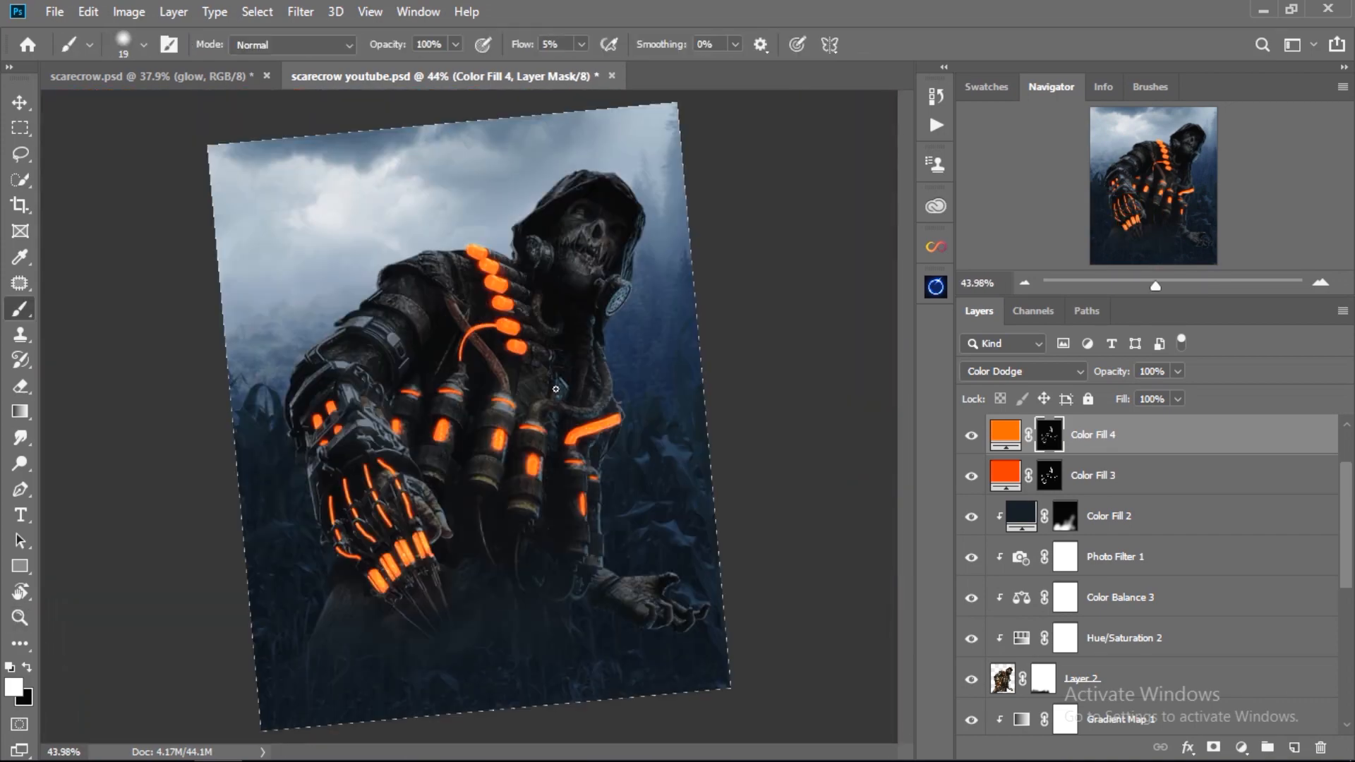
Step: Paint the skull's eyes orange on the Color Fill 3 mask, replacing a soft trial dot with a hard 10 px brush
left_click(1047, 486)
mouse_move(564, 205)
left_mouse_down("ctrl")
mouse_move(729, 243)
mouse_move(804, 242)
left_mouse_up("ctrl")
left_click_drag(805, 242, 549, 254)
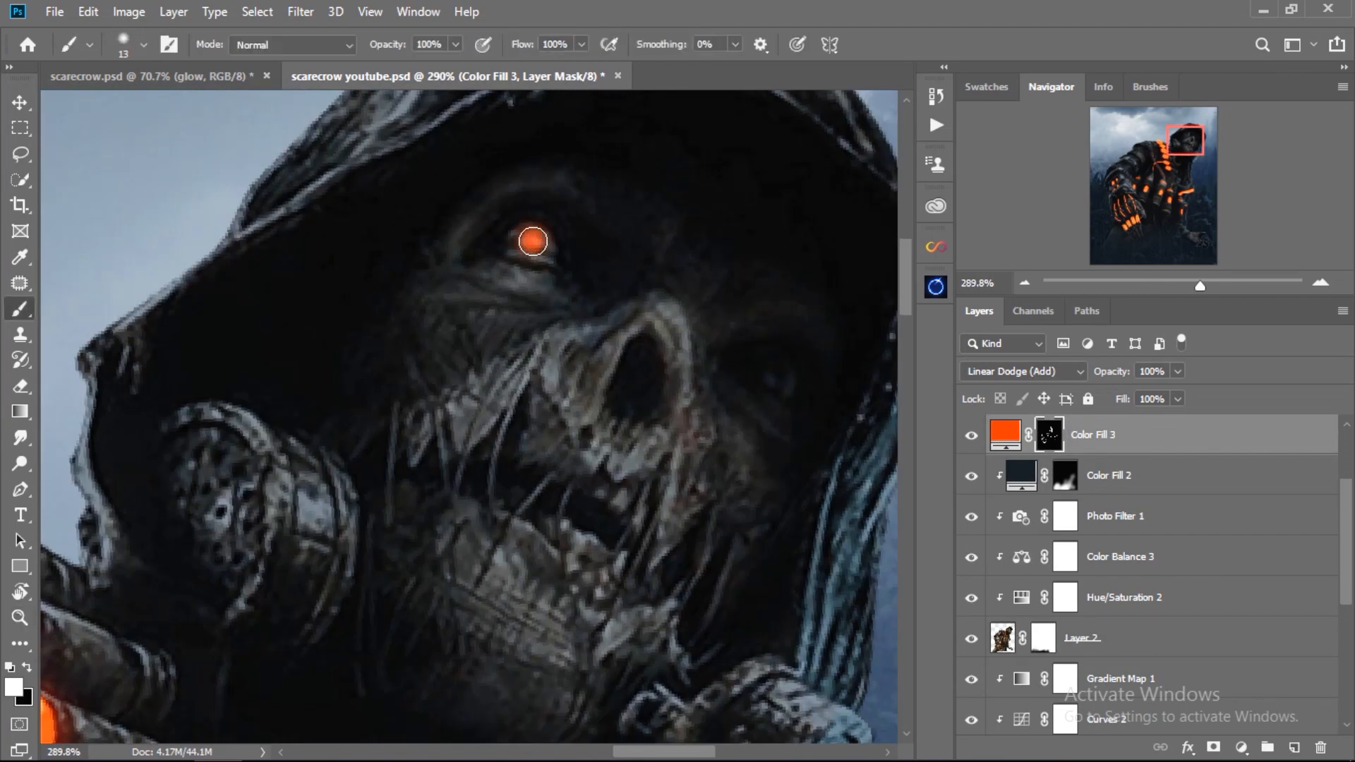
key("ctrl+z")
left_click(143, 46)
left_click_drag(115, 157, 547, 157)
left_click(534, 242, "alt")
left_click_drag(534, 241, 528, 242, "alt")
Step: Set the foreground colour to black and trim the tops of the orange eyes into crescents
left_click(13, 687)
left_click(791, 200)
left_click(1260, 212)
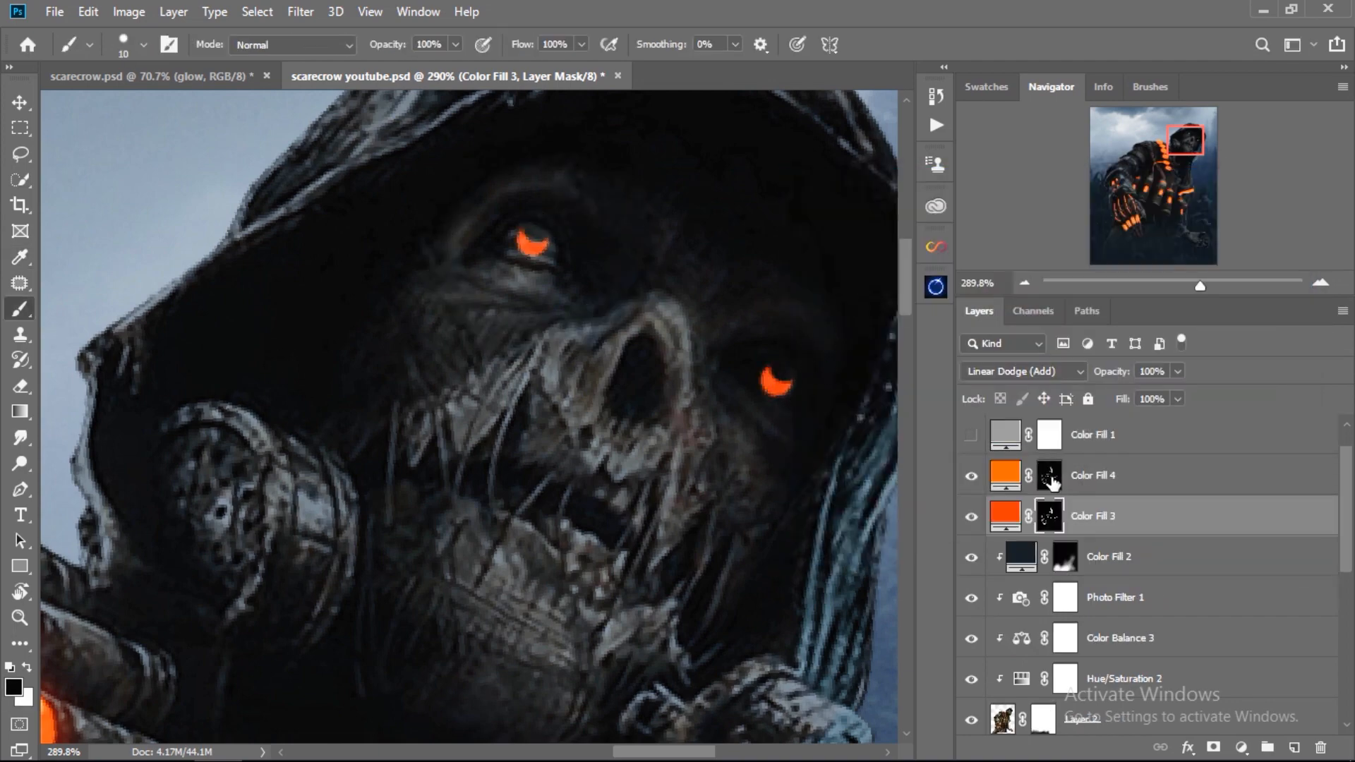
Step: Brush a faint glow over both eyes on the Color Fill 4 mask using a soft low-flow brush
left_click(1049, 475)
left_click(144, 45)
left_click(528, 228)
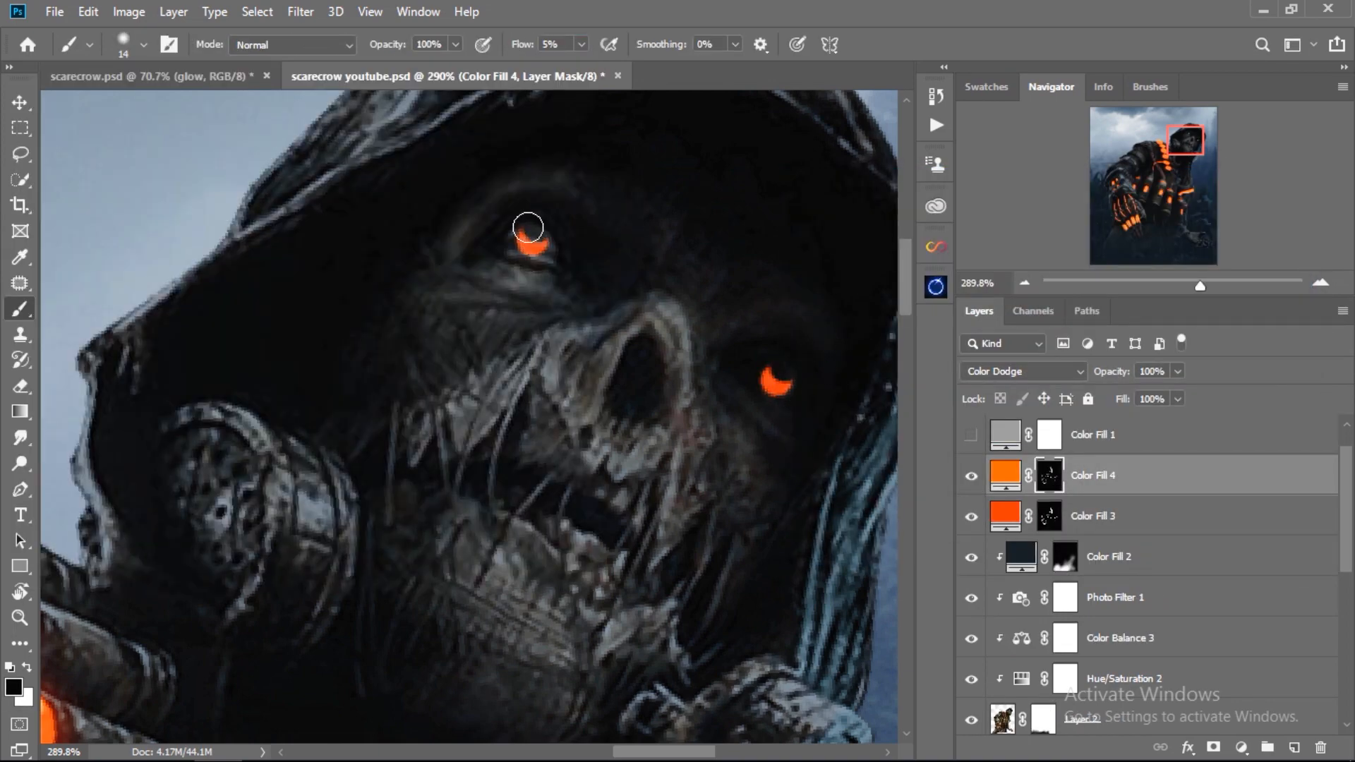
key("ctrl+z")
key("ctrl+z")
left_click_drag(769, 374, 783, 385)
left_click_drag(684, 480, 447, 453, "ctrl")
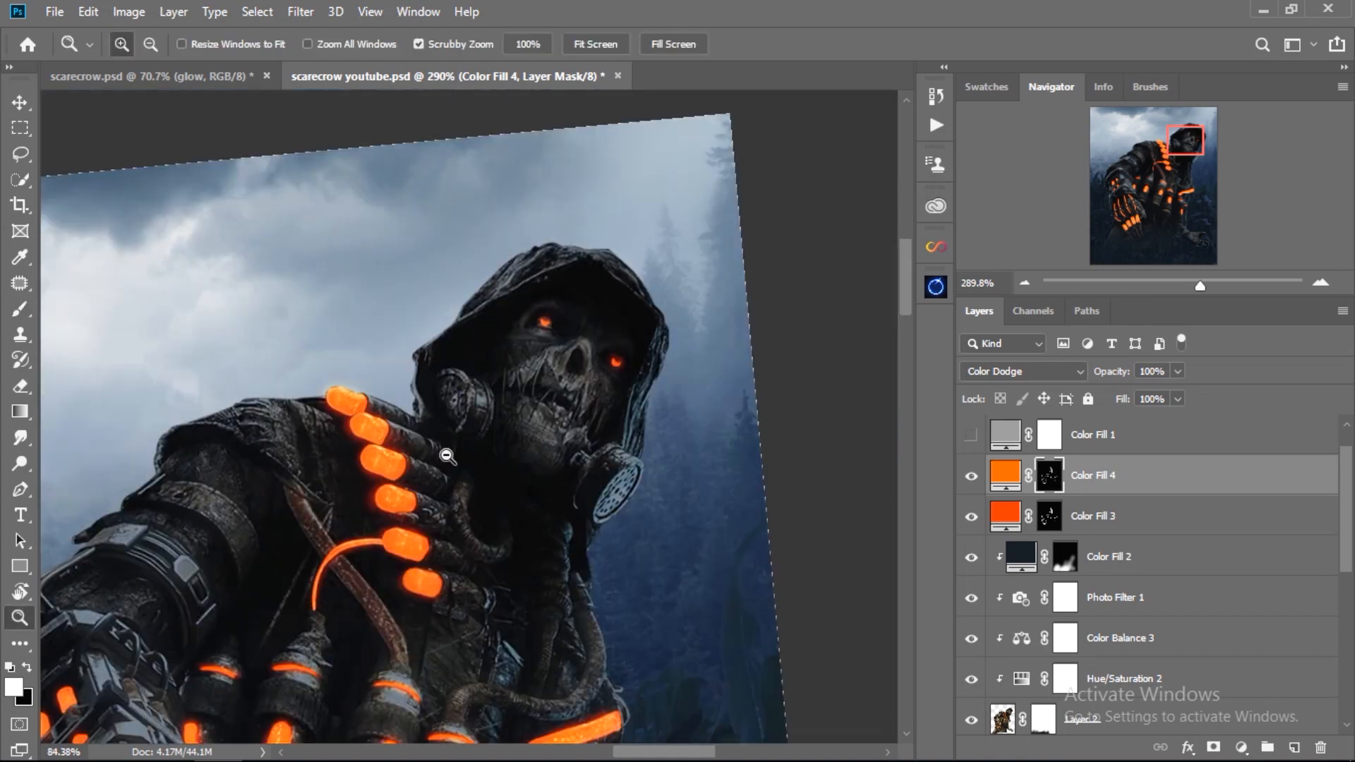
left_click_drag(605, 355, 494, 374, "ctrl")
left_click_drag(653, 387, 583, 395, "ctrl")
key("Escape")
Step: Add an Exposure adjustment clipped above Color Fill 2, raise its exposure and invert its mask
left_click(1242, 747)
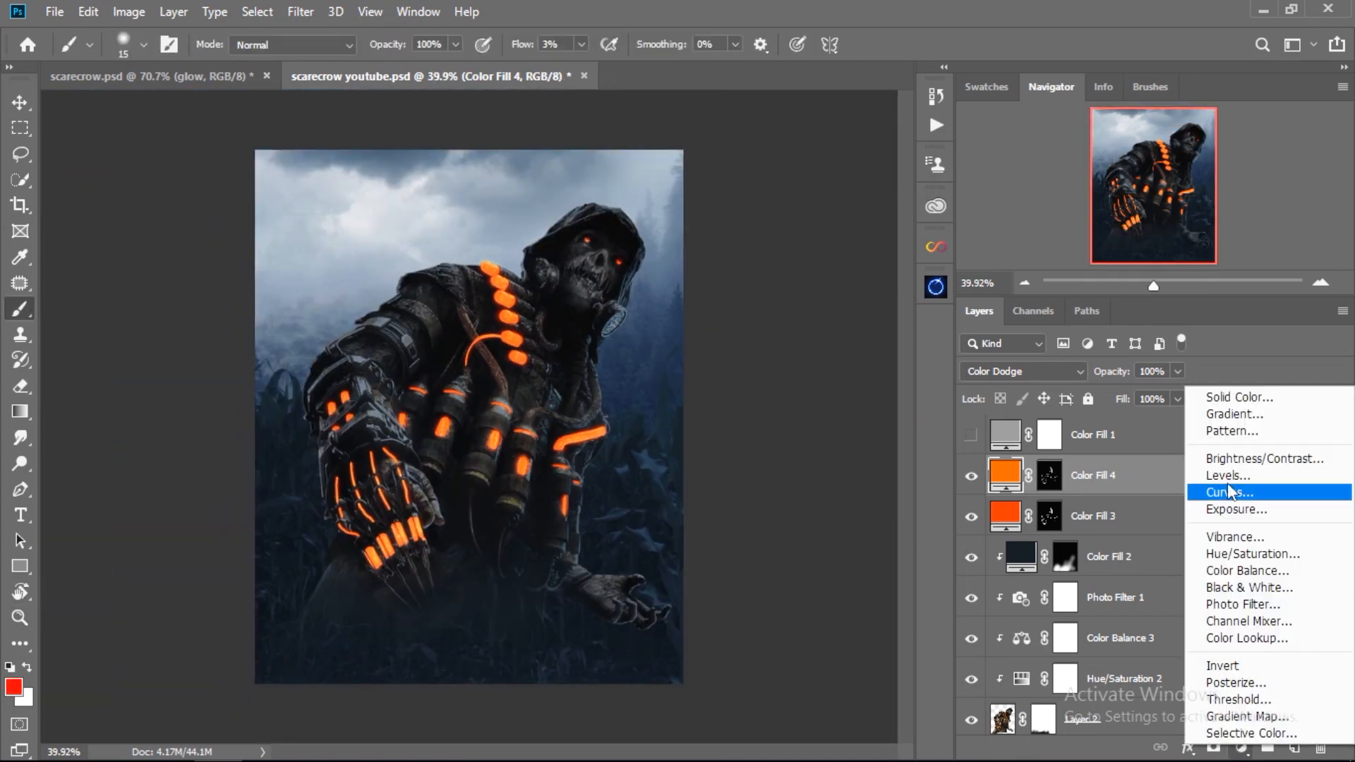
left_click(1231, 510)
left_click_drag(961, 266, 1032, 271)
left_click(1192, 140)
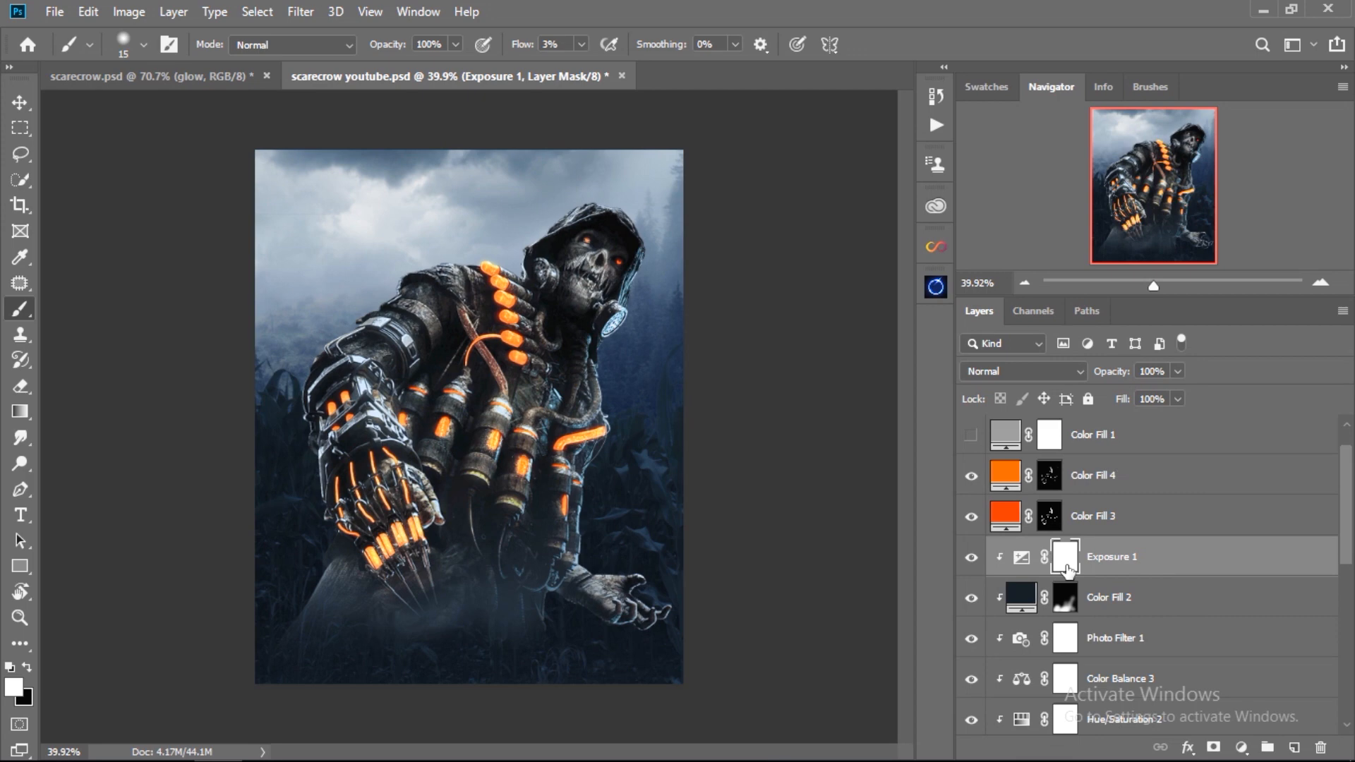
key("ctrl+i")
Step: Paint the Exposure 1 mask at 9% flow to brighten the scarecrow's hood, shoulder and gauntlet arm
left_click_drag(584, 213, 717, 203, "ctrl")
left_click_drag(523, 48, 529, 49)
mouse_move(485, 258)
left_mouse_down()
mouse_move(607, 211)
mouse_move(466, 243)
mouse_move(343, 387)
mouse_move(349, 453)
left_mouse_up()
right_click(469, 278, "alt")
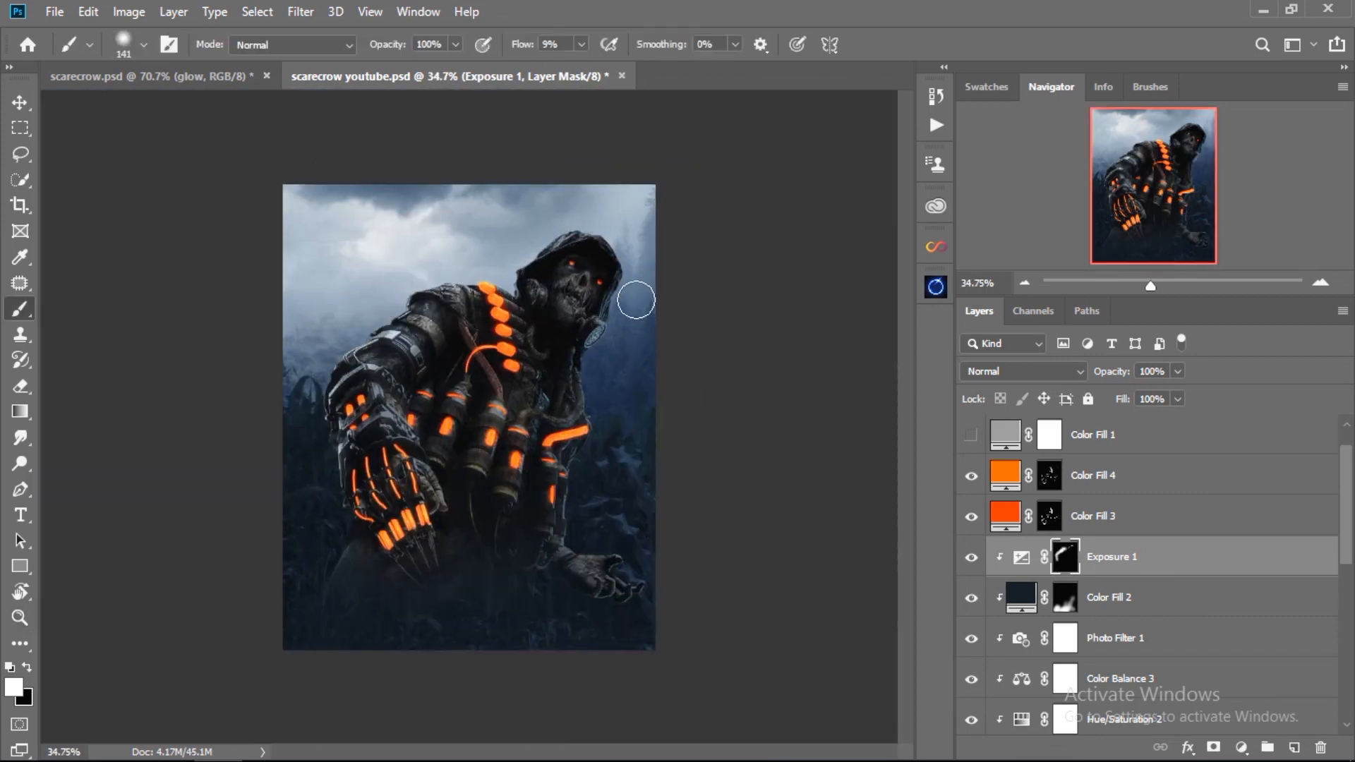
Step: Add a white Solid Color fill layer above Color Fill 4 and invert its mask
left_click(1005, 481)
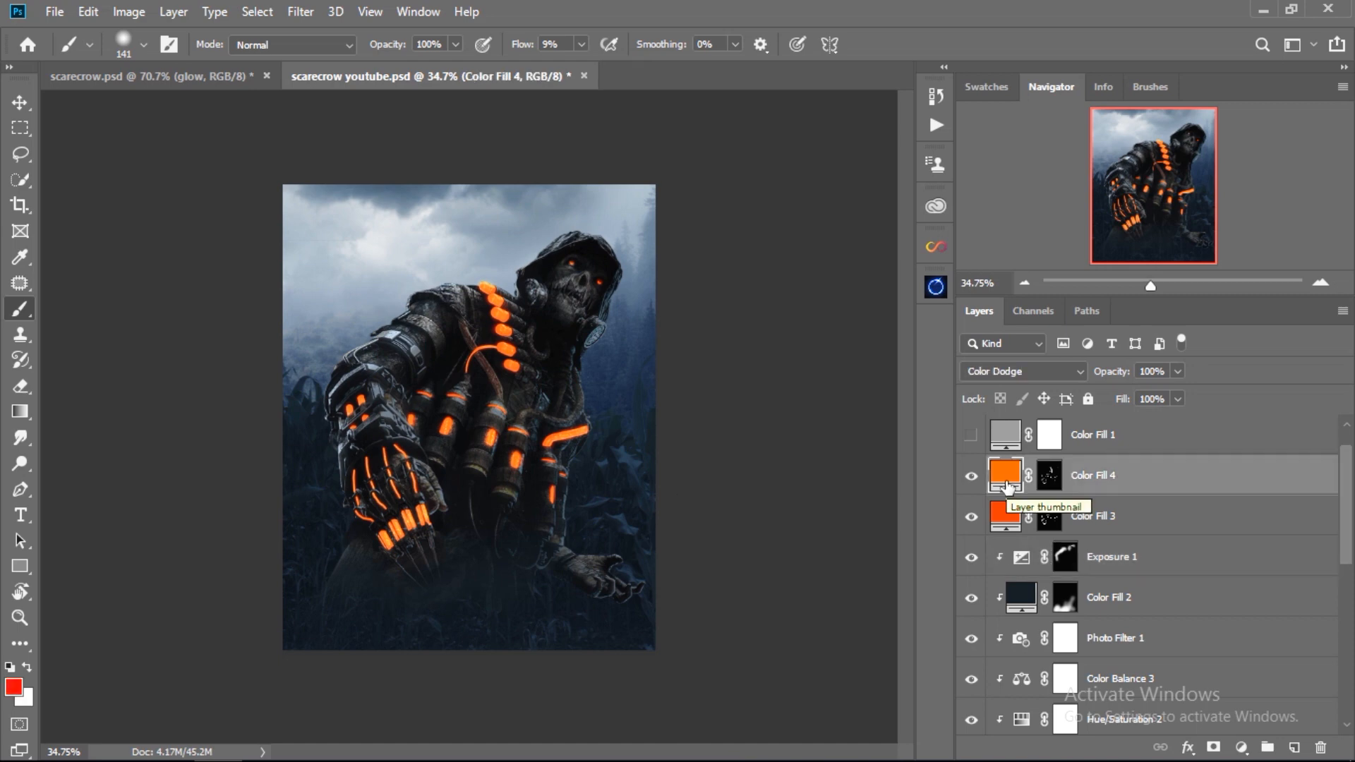
left_click(1242, 748)
left_click(1249, 324)
left_click_drag(819, 254, 789, 227)
left_click(1243, 220)
left_click(1051, 482)
key("ctrl+i")
Step: Paint a white rim light along the hood's outer upper edge with a hard 4 px brush and smudge it softer
left_click_drag(523, 46, 689, 52)
left_click(134, 45)
left_click_drag(565, 227, 737, 236, "ctrl")
right_click(575, 318, "alt")
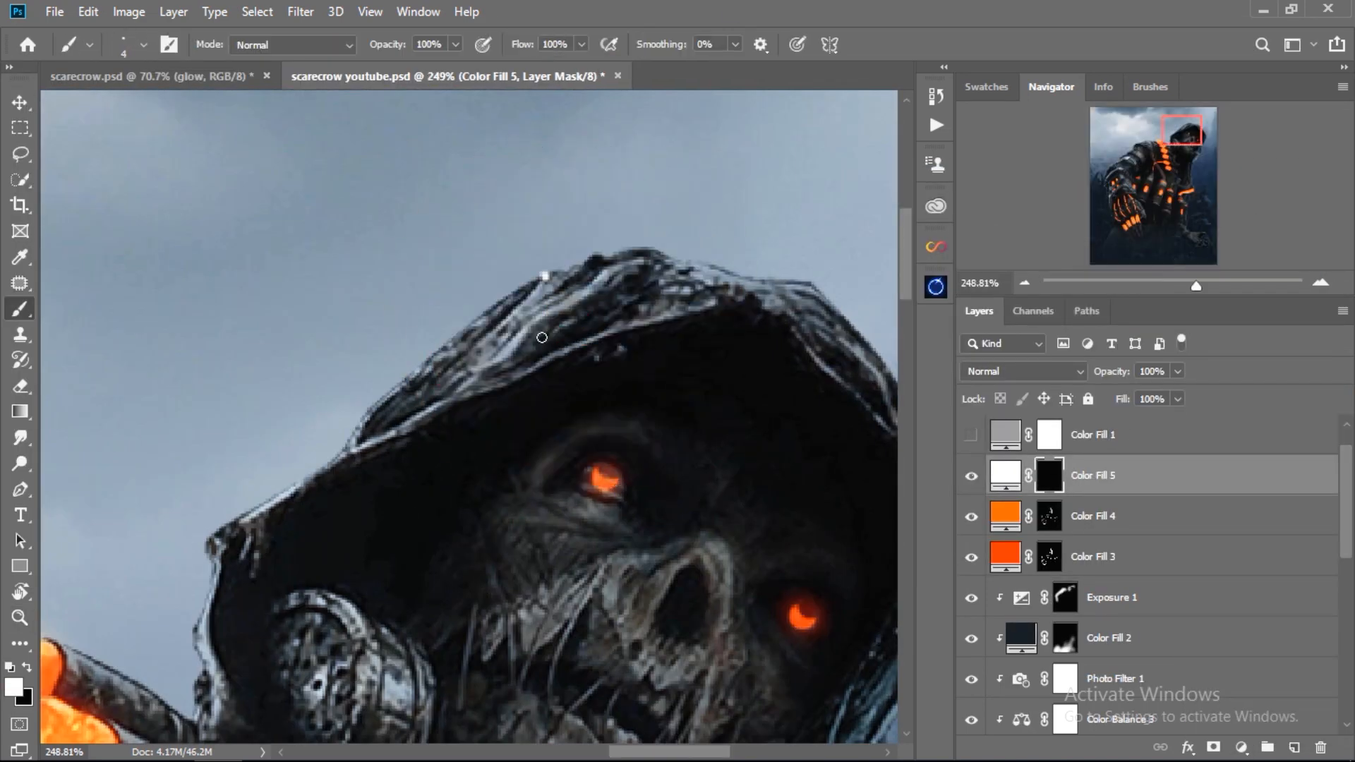
left_click_drag(447, 343, 367, 408)
left_click(19, 437)
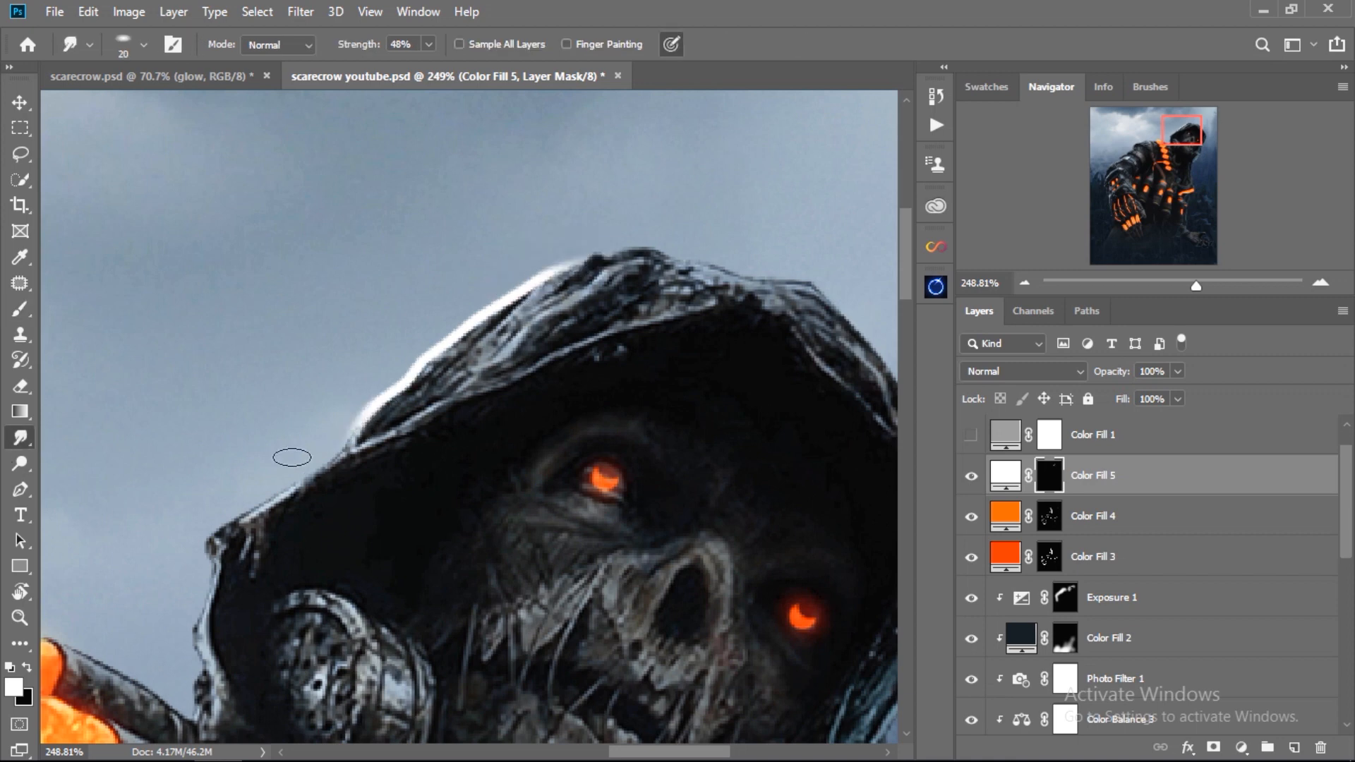
Step: Paint a white rim along the hood's inner front edge and smudge both its ends at 71% strength
key("b")
left_click_drag(519, 376, 553, 360)
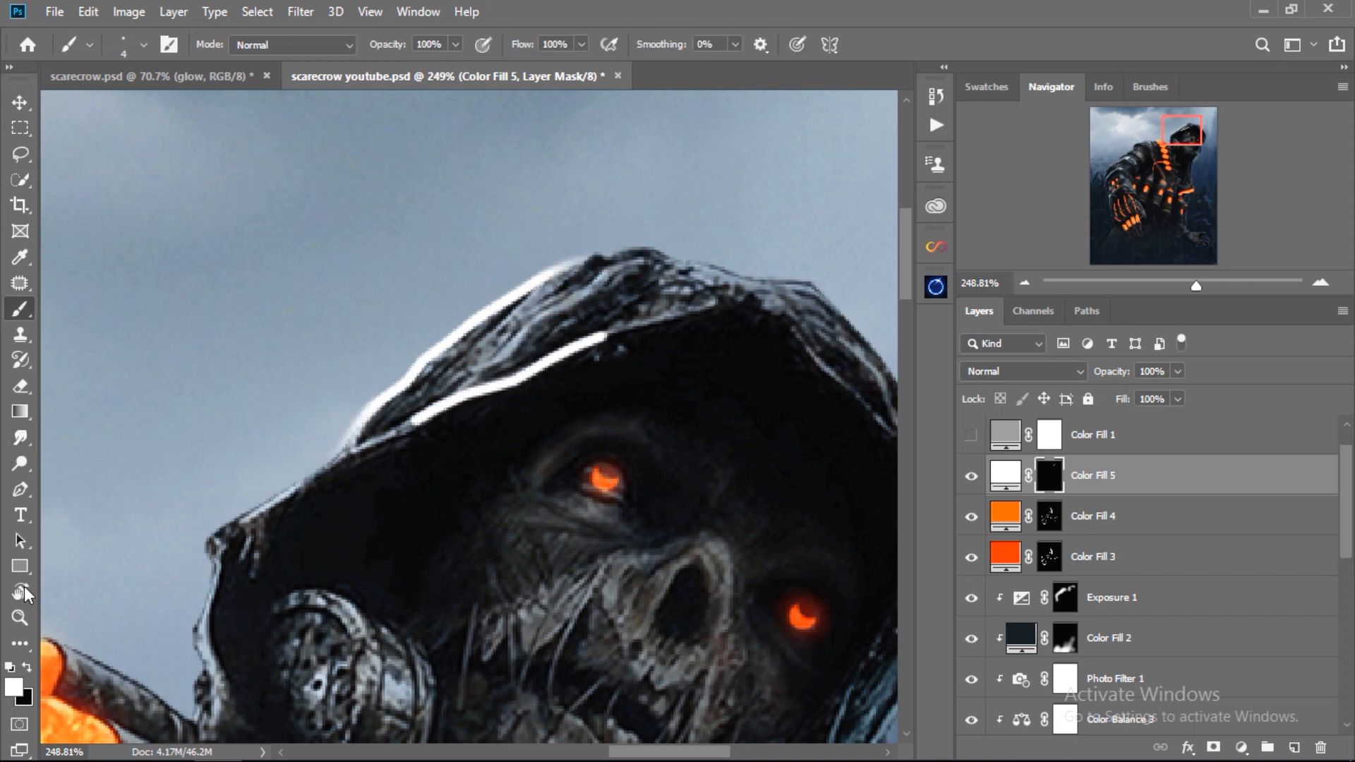
left_click(19, 437)
left_click_drag(366, 48, 384, 48)
left_click_drag(594, 339, 680, 318)
left_click_drag(425, 418, 239, 523)
Step: Paint and smudge a white rim light down the hood's side edge beside the gas mask filter
key("b")
left_click(19, 438)
scroll(458, 506, "down", 12)
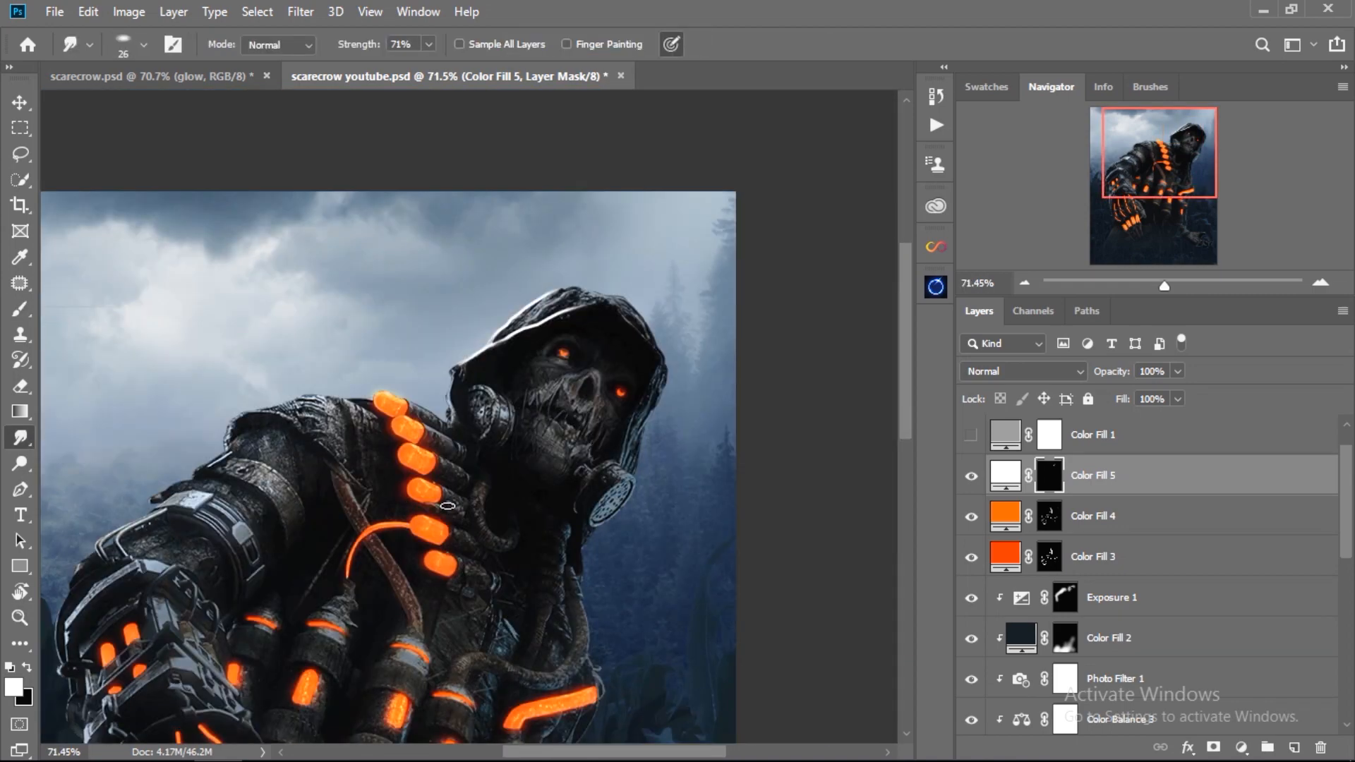
scroll(518, 379, "up", 8)
key("b")
mouse_move(438, 382)
left_mouse_down()
mouse_move(432, 419)
mouse_move(439, 364)
left_mouse_up()
left_click(20, 438)
Step: Paint and smudge a white rim light along the upper edge of the topmost orange-tipped cartridge beside the hood
key("b")
mouse_move(368, 438)
left_mouse_down()
mouse_move(418, 468)
mouse_move(344, 425)
left_mouse_up()
left_click(20, 438)
key("b")
scroll(579, 515, "left", 5)
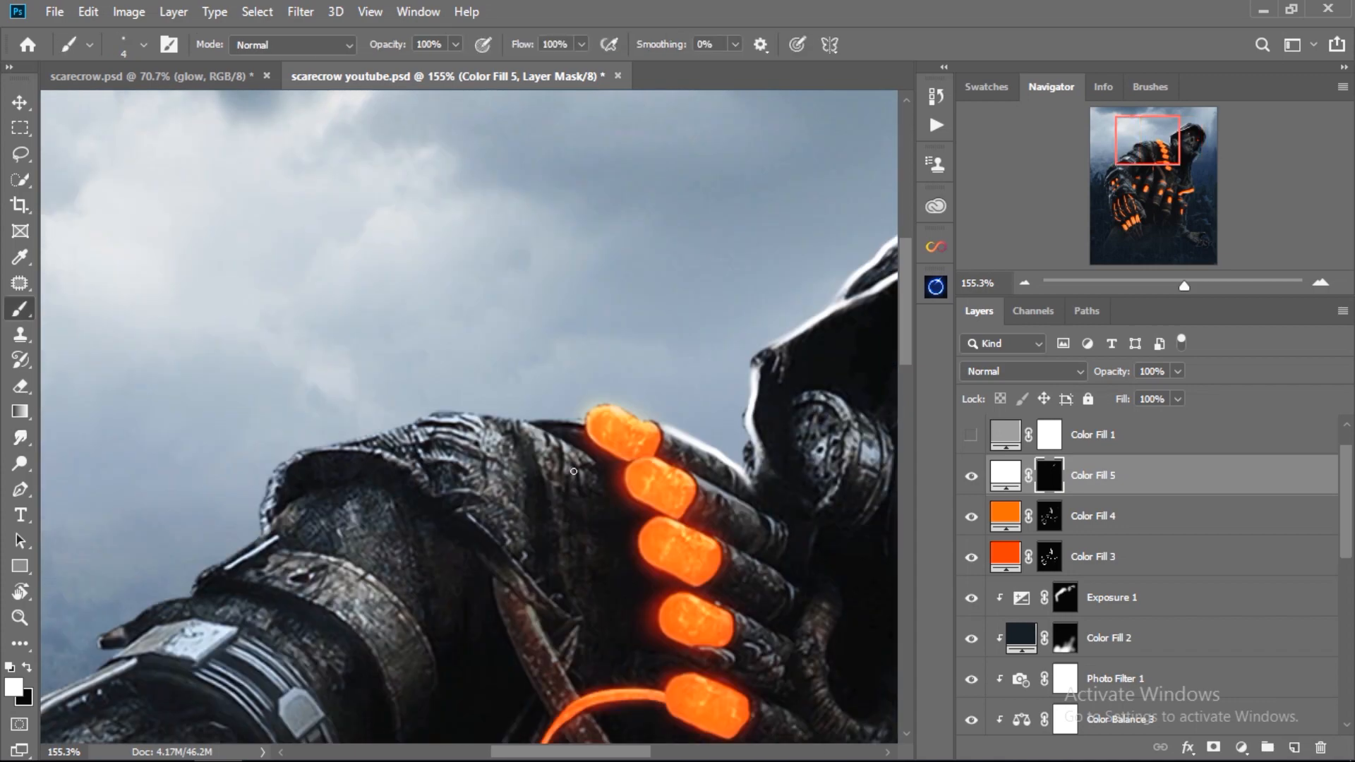
left_click(20, 438)
Step: Paint a white rim light along the top of the shoulder and smudge it around the sleeve's edge
key("b")
left_click_drag(339, 447, 444, 414)
left_click(19, 438)
left_click_drag(339, 446, 308, 449)
key("b")
scroll(286, 445, "down", 3)
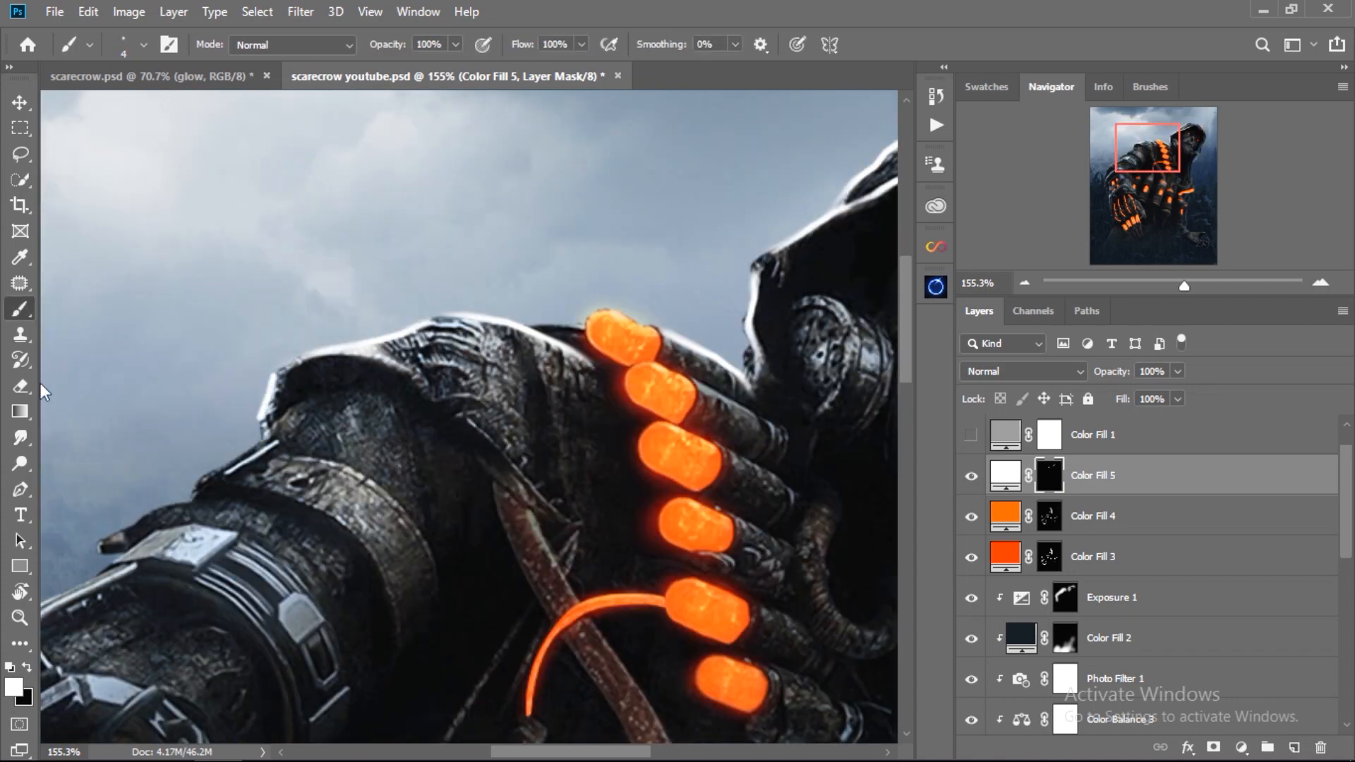
Step: Add a white rim light to the strap edge on the upper arm and smudge it into the sleeve
left_click(20, 437)
key("b")
key("ctrl+space")
mouse_move(422, 395)
left_mouse_down()
mouse_move(388, 514)
mouse_move(349, 522)
left_mouse_up()
left_click_drag(293, 451, 388, 423)
mouse_move(391, 375)
left_mouse_down()
mouse_move(413, 365)
mouse_move(363, 404)
left_mouse_up()
key("r")
left_click_drag(374, 393, 351, 407)
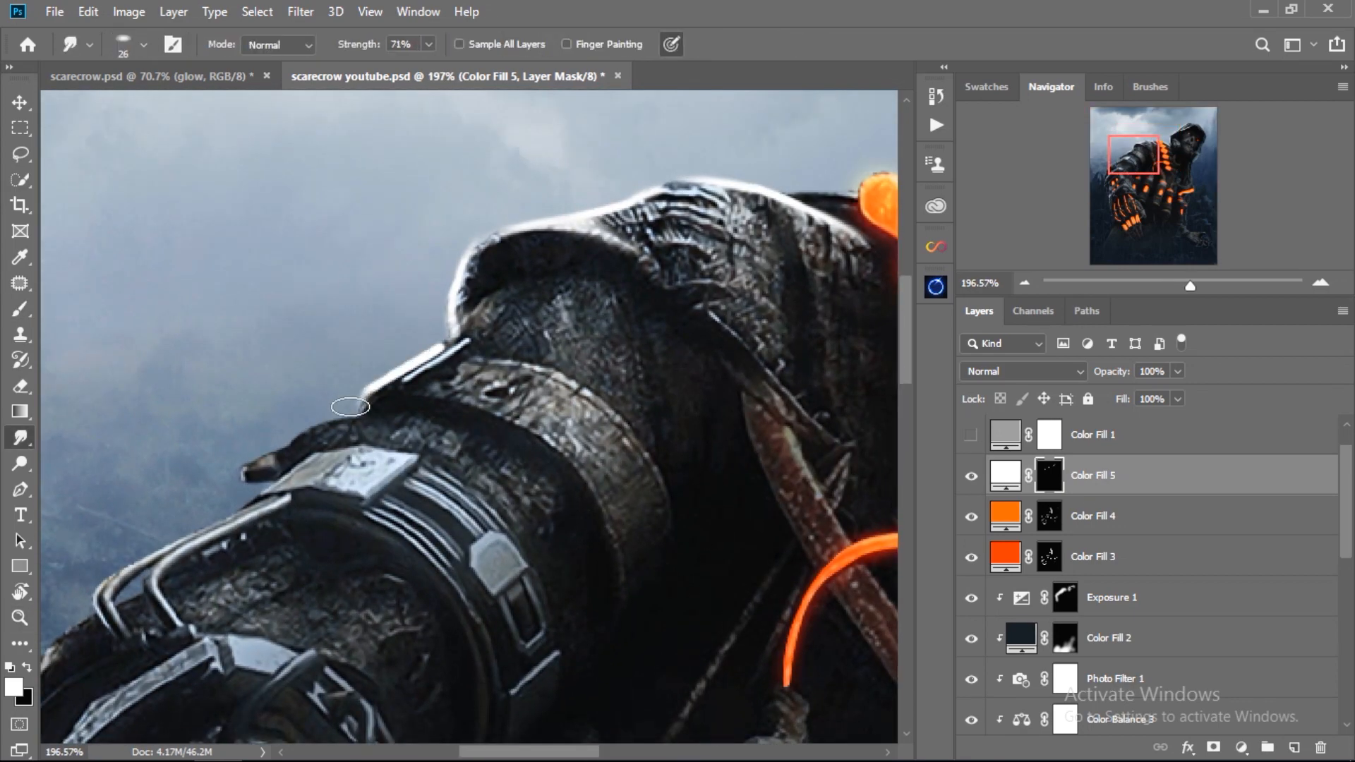
Step: Paint and smudge a white rim light along the pointed flap just above the arm's metal buckle
key("b")
left_click_drag(274, 453, 361, 418)
key("r")
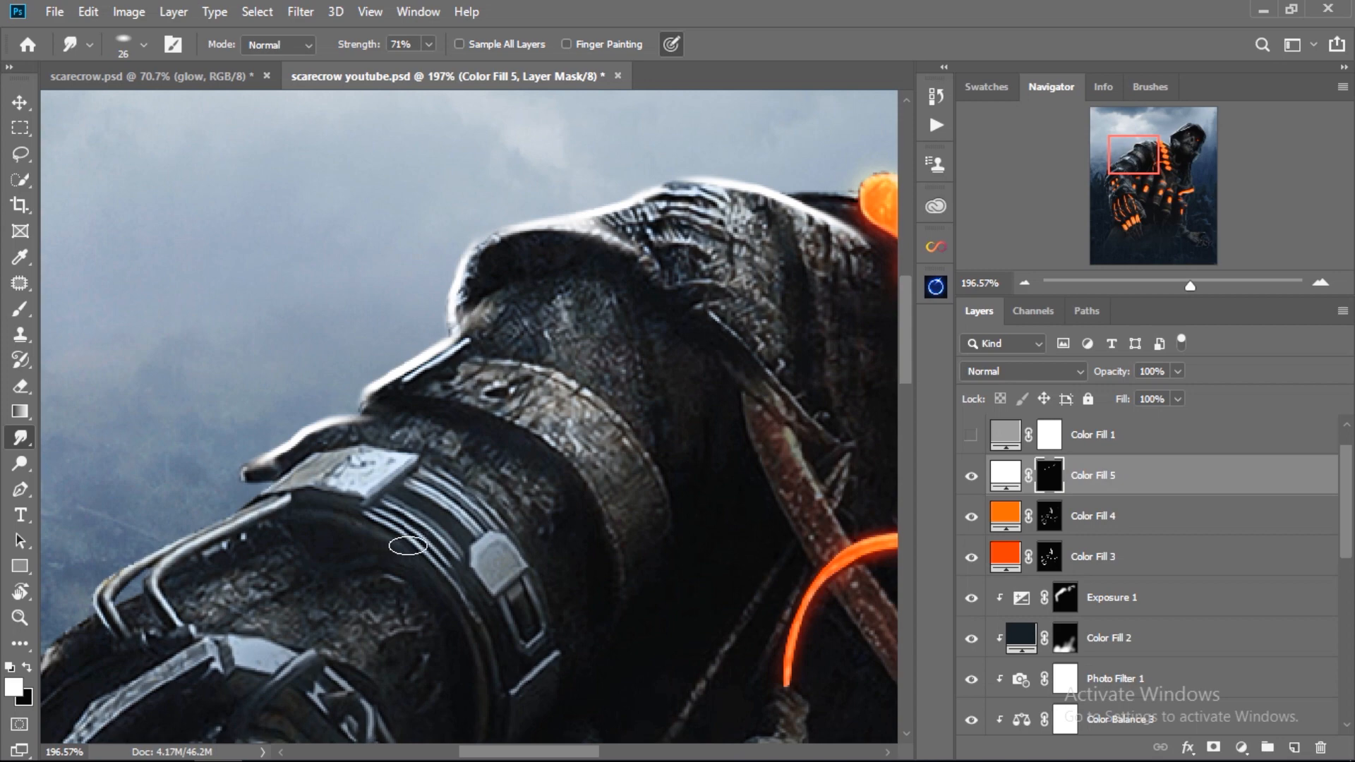
Step: Continue the rim light down the armoured forearm, smudge the strokes and fit the whole image in view
scroll(409, 544, "down", 2)
key("b")
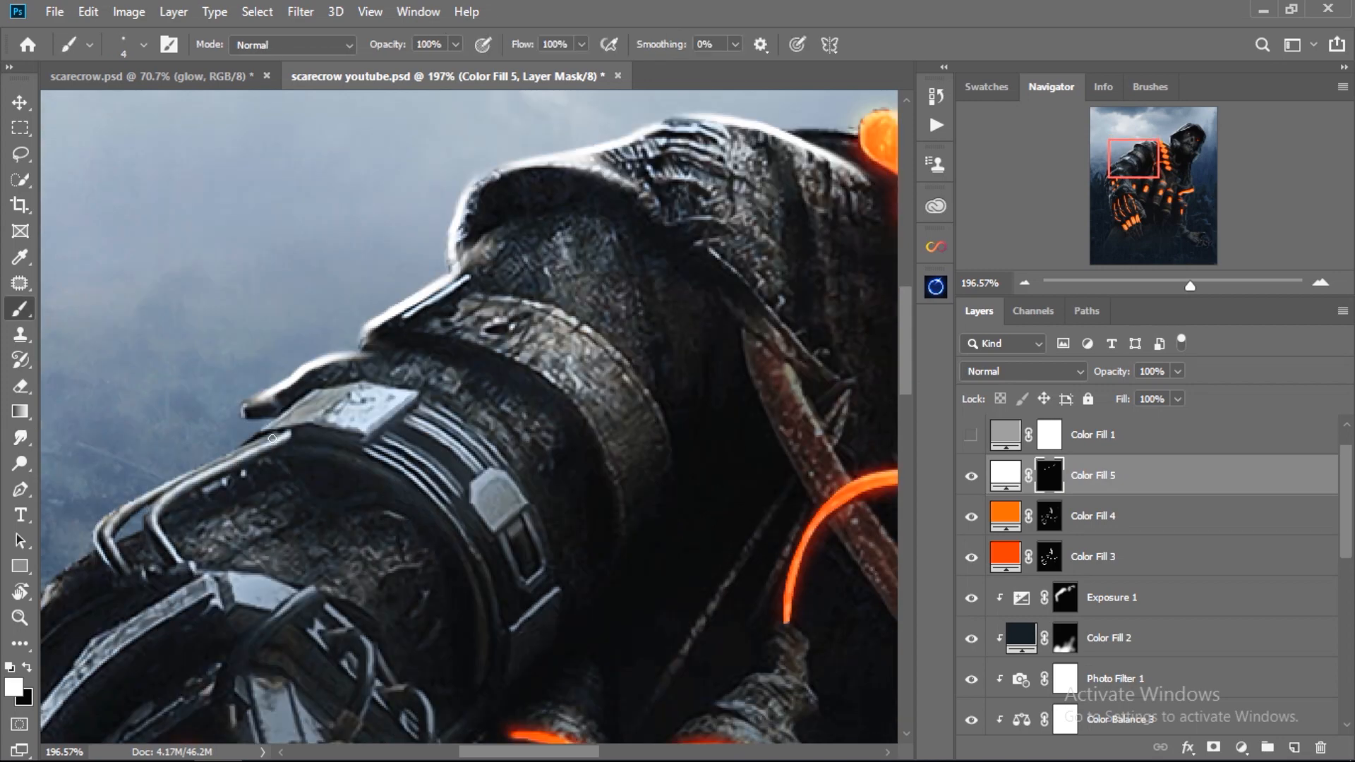
scroll(272, 438, "left", 4)
key("r")
mouse_move(361, 523)
left_mouse_down()
mouse_move(381, 505)
mouse_move(409, 530)
left_mouse_up()
key("b")
key("r")
mouse_move(479, 487)
left_mouse_down()
mouse_move(417, 550)
mouse_move(487, 575)
left_mouse_up()
key("ctrl+0")
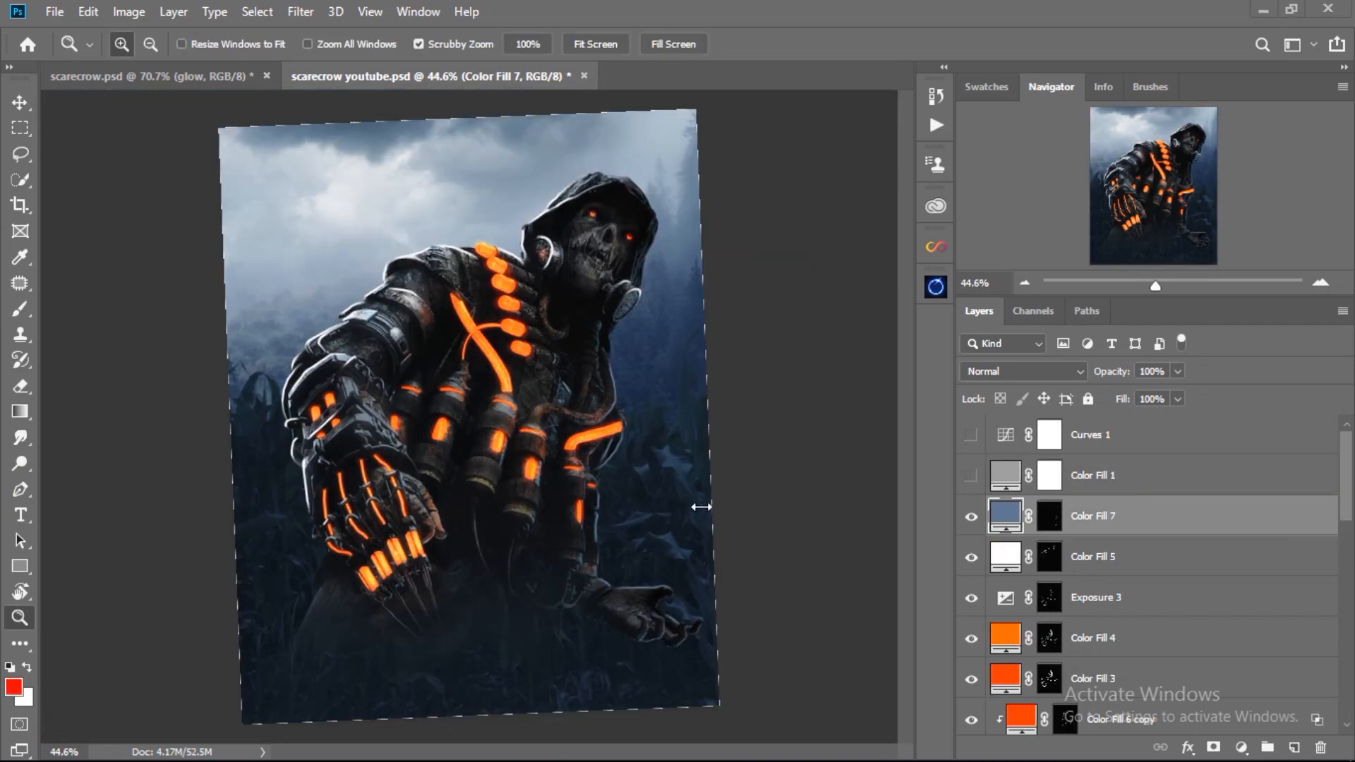
Step: Add an orange-red Solid Color fill clipped above Color Fill 6 copy, using the copied hex colour
scroll(970, 593, "down", 3)
left_click(1023, 559)
left_click(1022, 594)
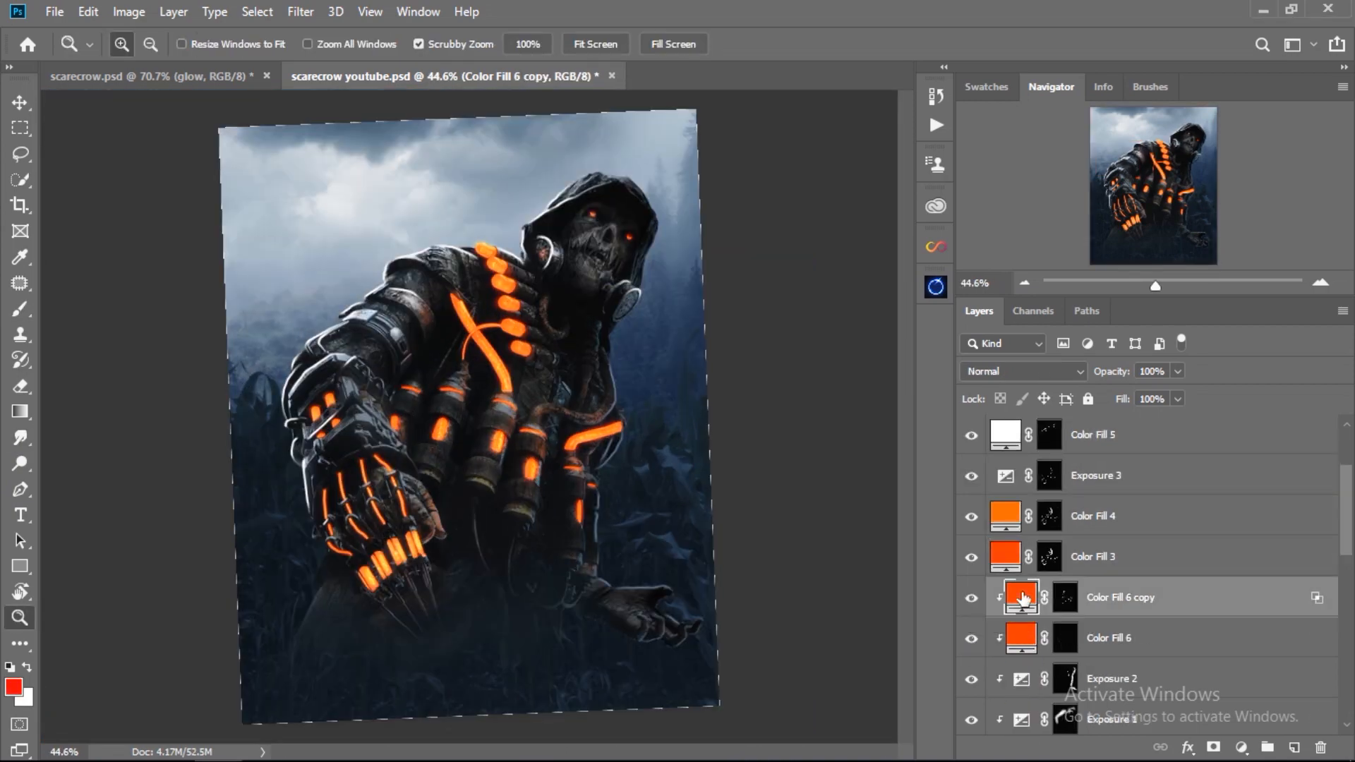
left_click(1241, 747)
left_click(1224, 396)
key("ctrl+v")
key("Return")
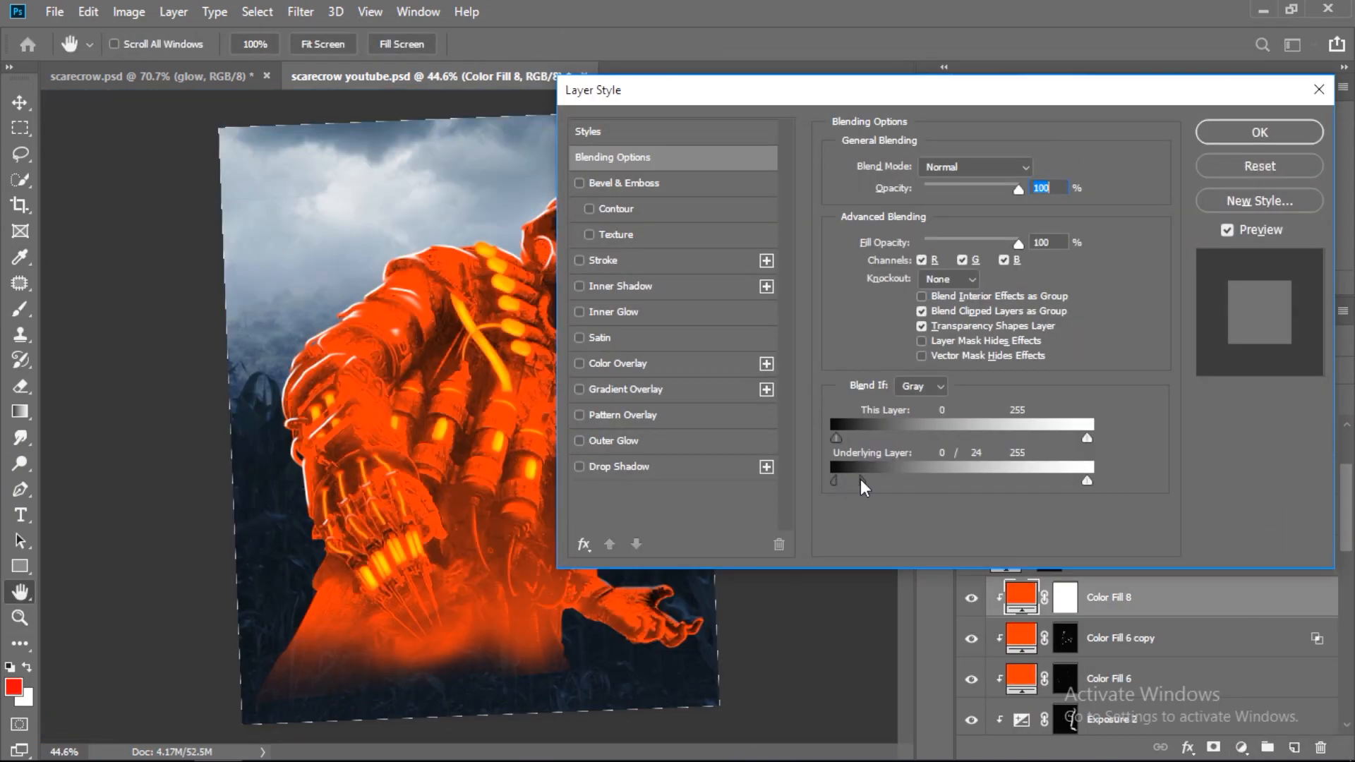
Step: Split the underlying layer's dark Blend If slider for Color Fill 8 and choose the Brush for its inverted mask
left_click_drag(860, 480, 864, 481)
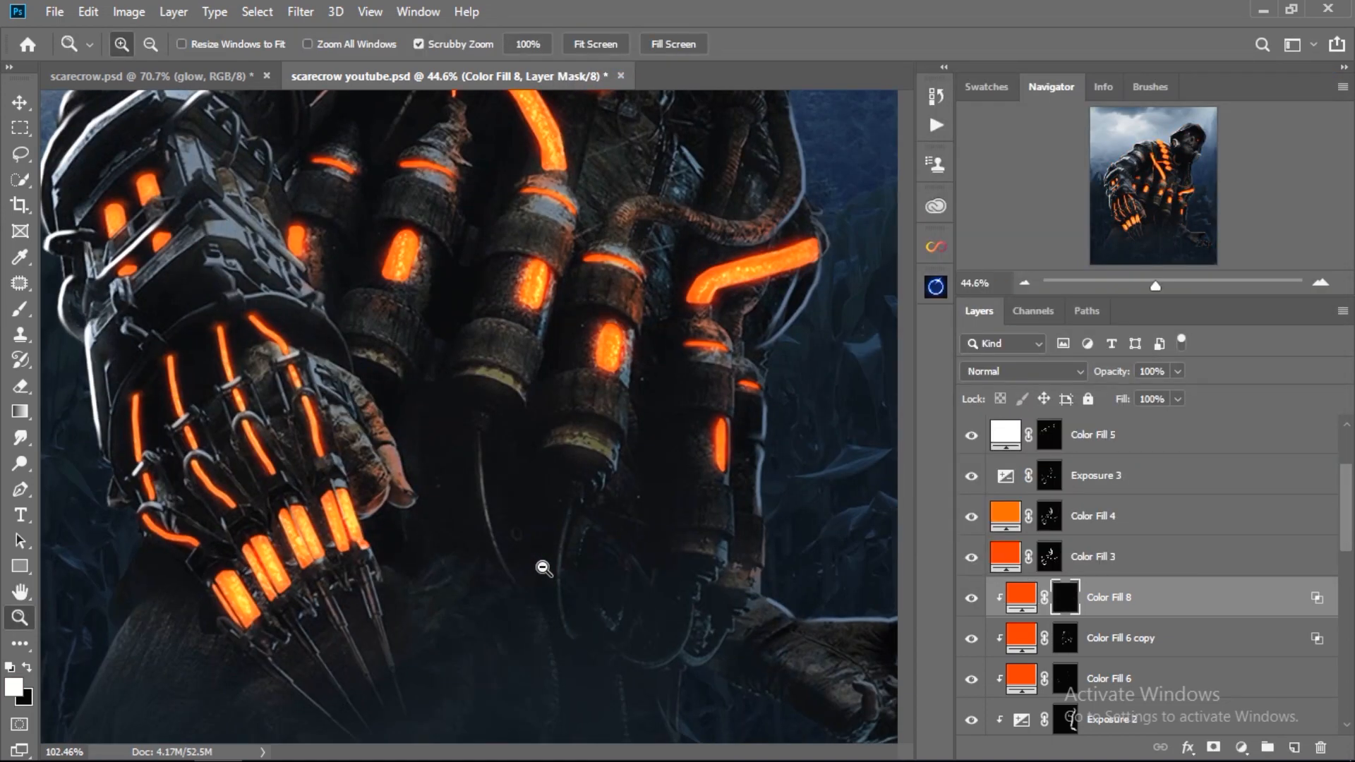
key("b")
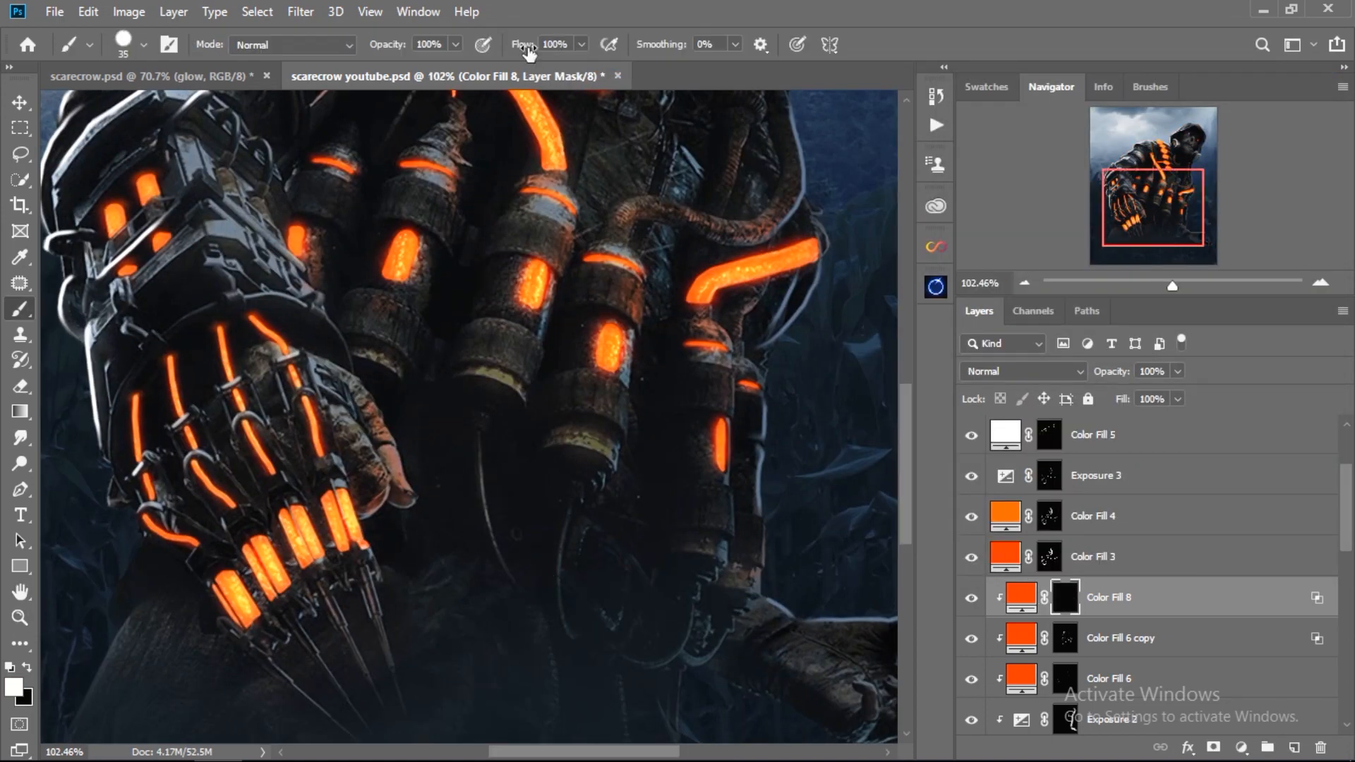
scroll(644, 641, "up", 5)
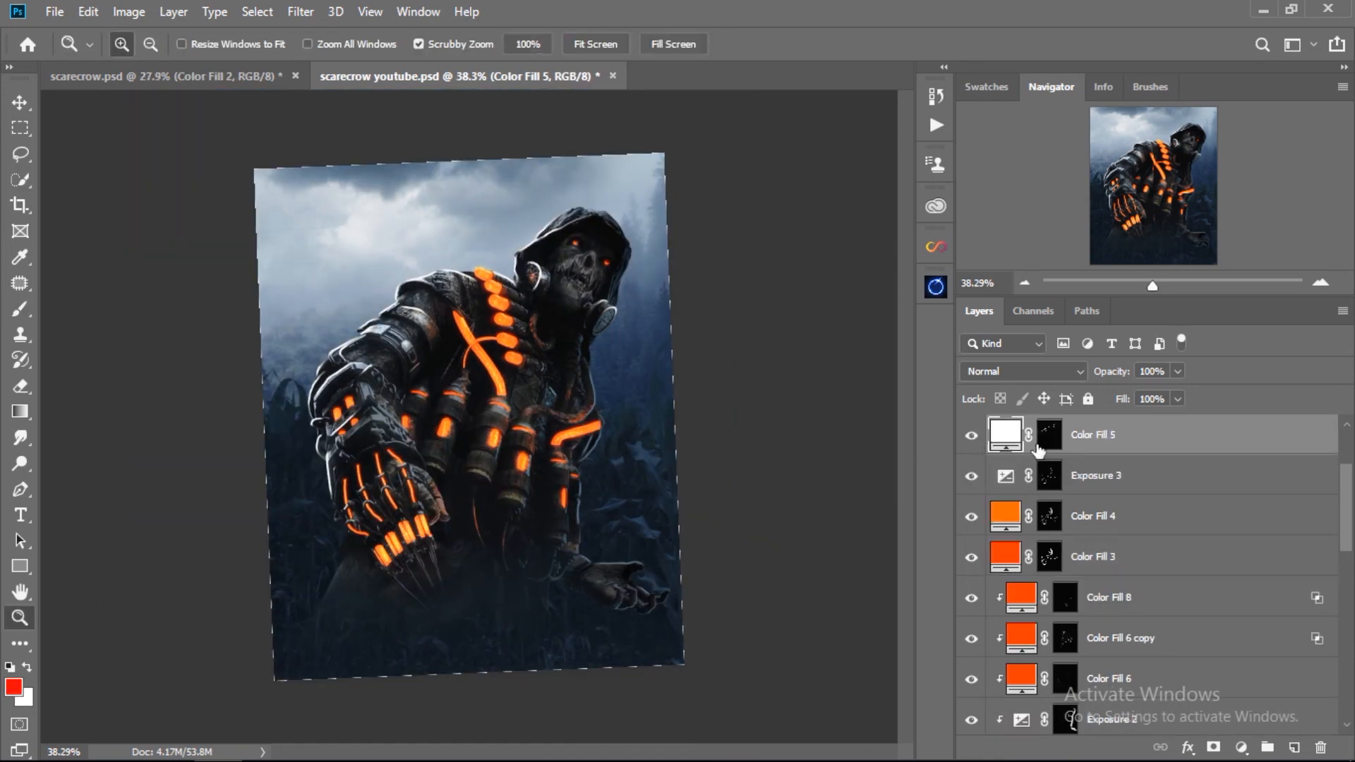
Step: Group all the scarecrow layers above Gradient Map 1 and name the group crow
left_click(1009, 516)
scroll(1080, 584, "down", 10)
scroll(1081, 586, "up", 7)
left_click(1080, 628, "shift")
key("ctrl+g")
double_click(1051, 429)
type("crow")
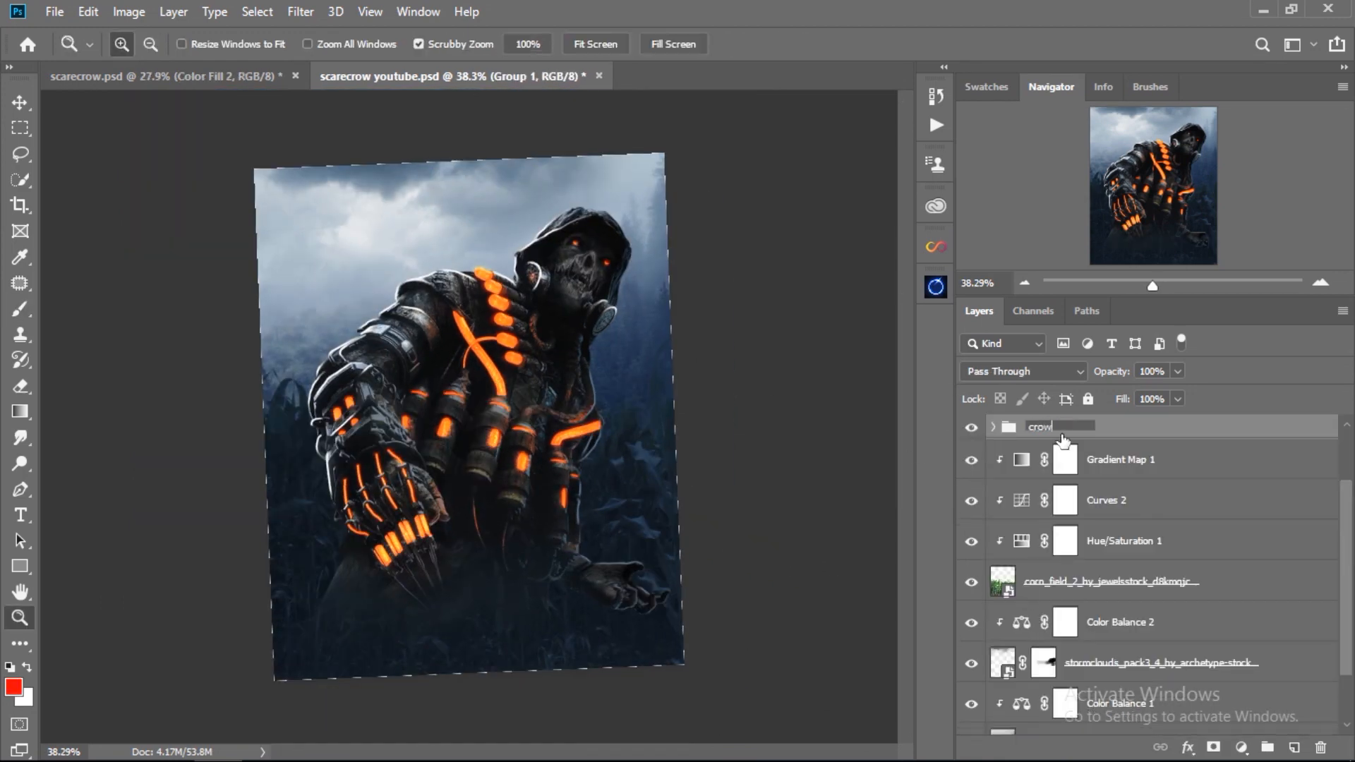
key("Return")
Step: Add a blue Solid Color fill (#658dab) above the crow group and invert its mask
left_click(1242, 748)
left_click(1222, 394)
type("658da9")
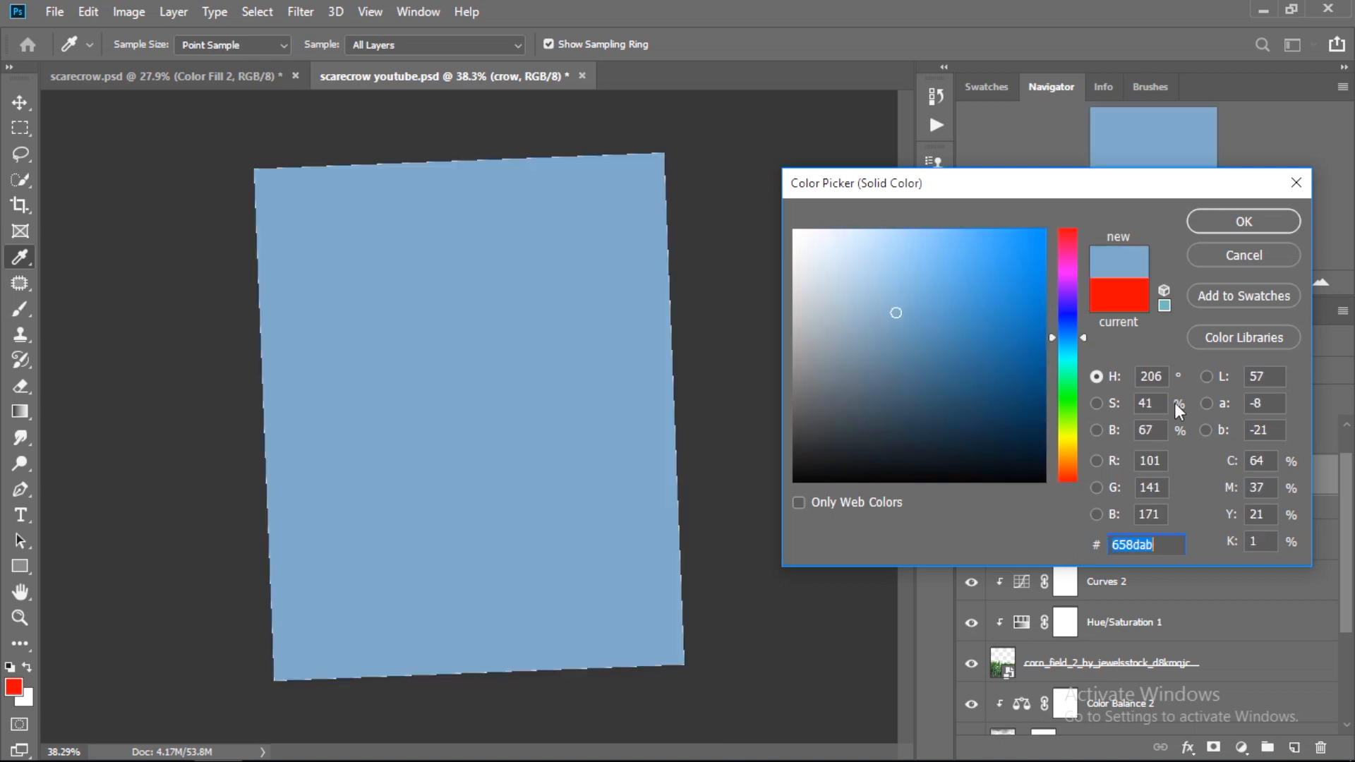
key("Return")
left_click(1053, 480)
key("ctrl+i")
Step: Choose a 300 px textured smoke brush at 15% flow and paint blue fog across the bottom of the image
key("b")
key("x")
left_click(144, 45)
scroll(423, 438, "down", 2)
double_click(167, 474)
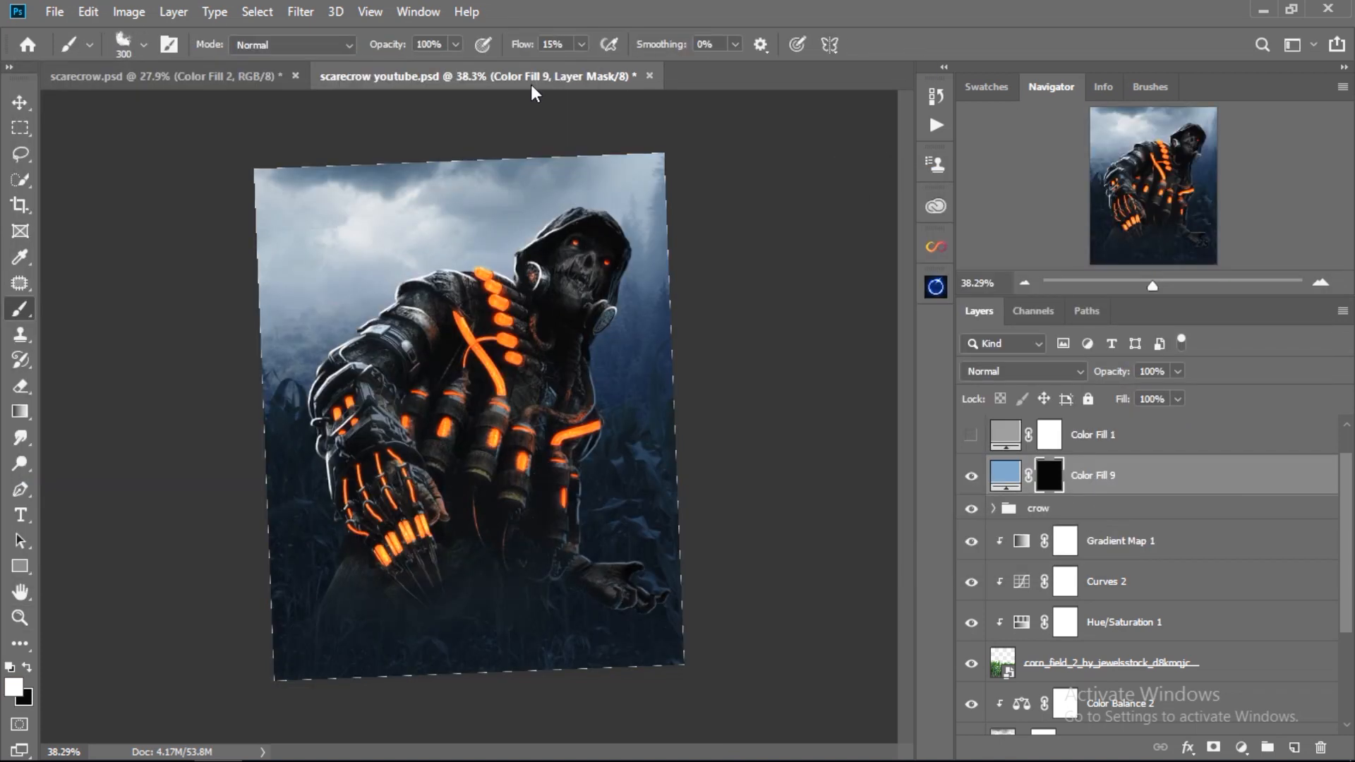
mouse_move(332, 628)
left_mouse_down()
mouse_move(308, 544)
mouse_move(429, 676)
mouse_move(658, 671)
left_mouse_up()
Step: Refine the fog on the Color Fill 9 mask around the gauntlet and below the open hand, and save the document
key("x")
key("shift+0")
key("shift+5")
mouse_move(351, 466)
left_mouse_down()
mouse_move(485, 547)
mouse_move(689, 547)
mouse_move(330, 568)
left_mouse_up()
key("x")
left_click_drag(617, 693, 584, 591)
key("x")
key("ctrl+s")
scroll(1141, 605, "down", 3)
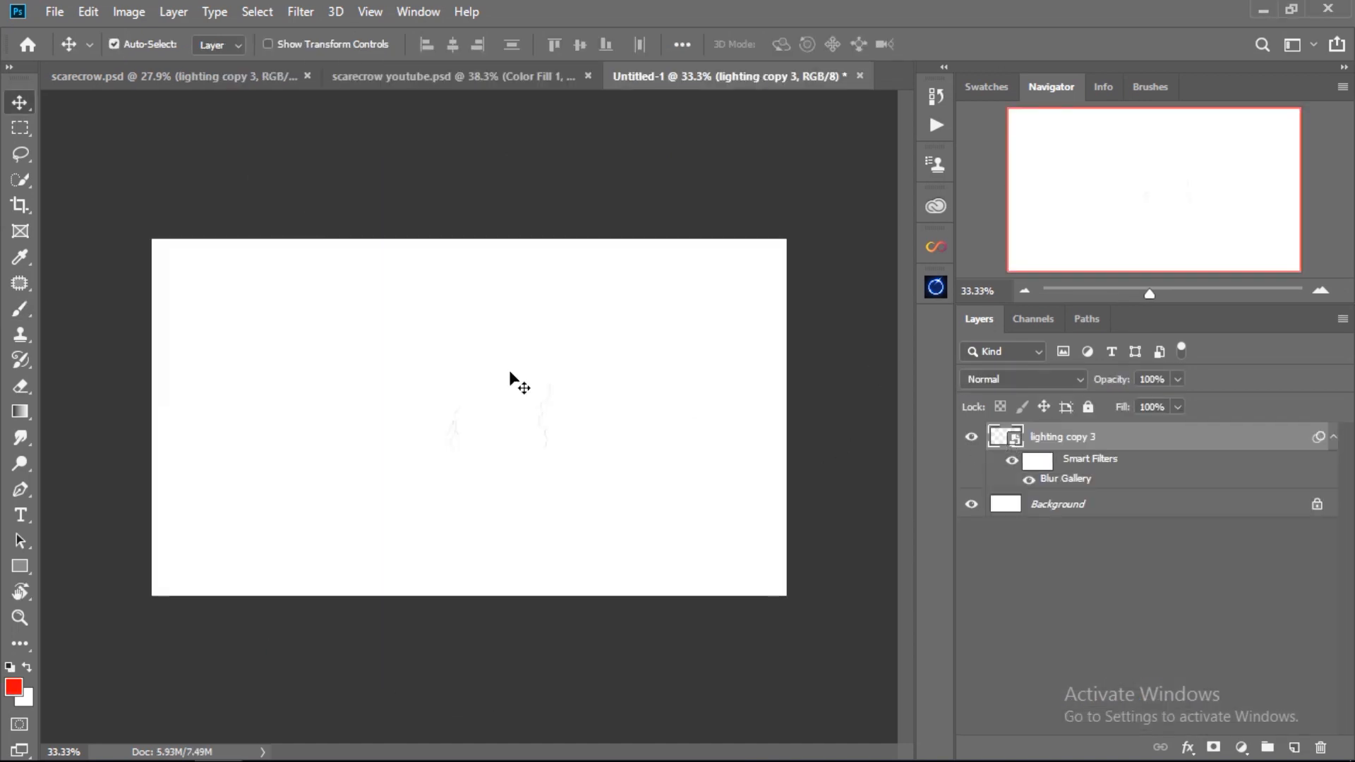
Step: Bring the lighting copy 3 layer from Untitled-1 into scarecrow youtube.psd and place the bolts in the clouds behind the shoulder
left_click(510, 372)
left_click_drag(997, 431, 367, 239)
key("ctrl+t")
key("Return")
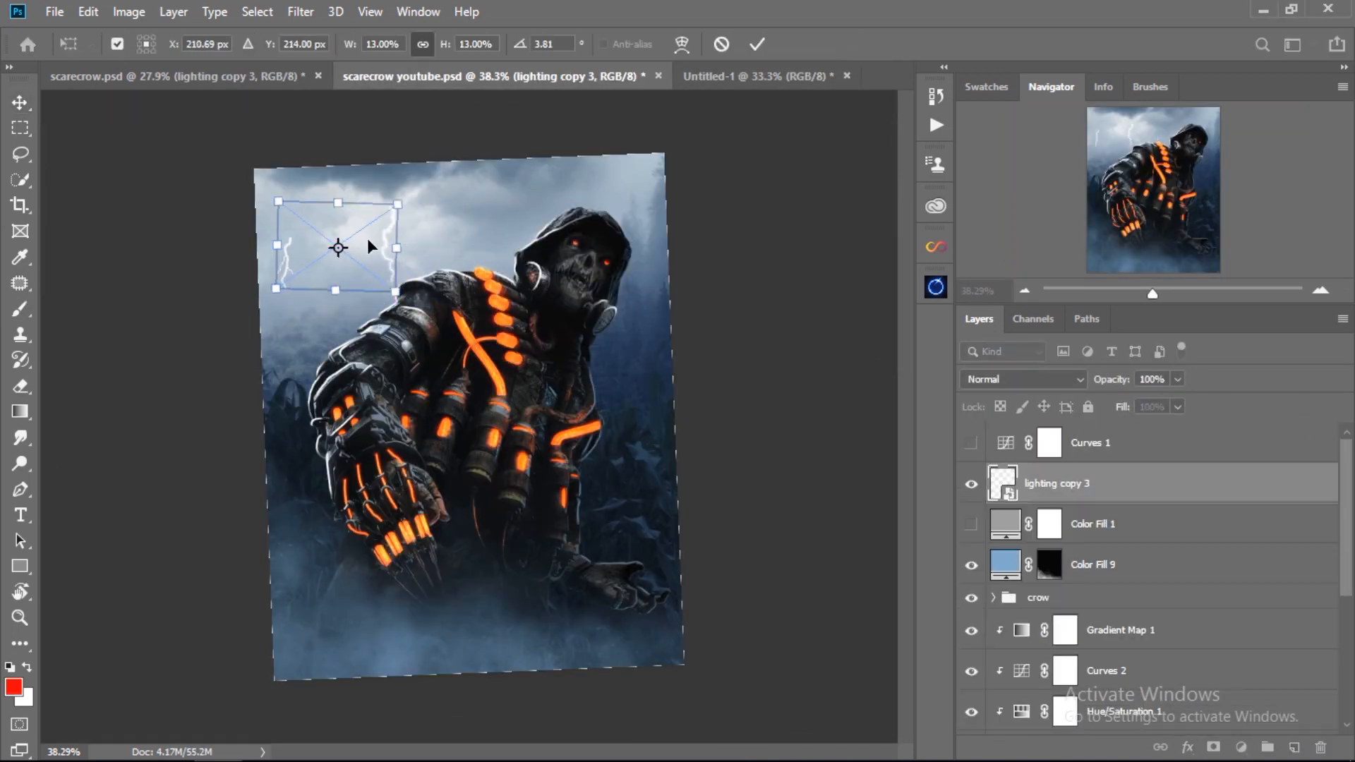
left_click(752, 42)
key("ctrl+t")
left_click(701, 317)
Step: On a new layer, brush a soft white 1% flow glow around the lightning bolts and erase the spill over the arm
left_click(1294, 747)
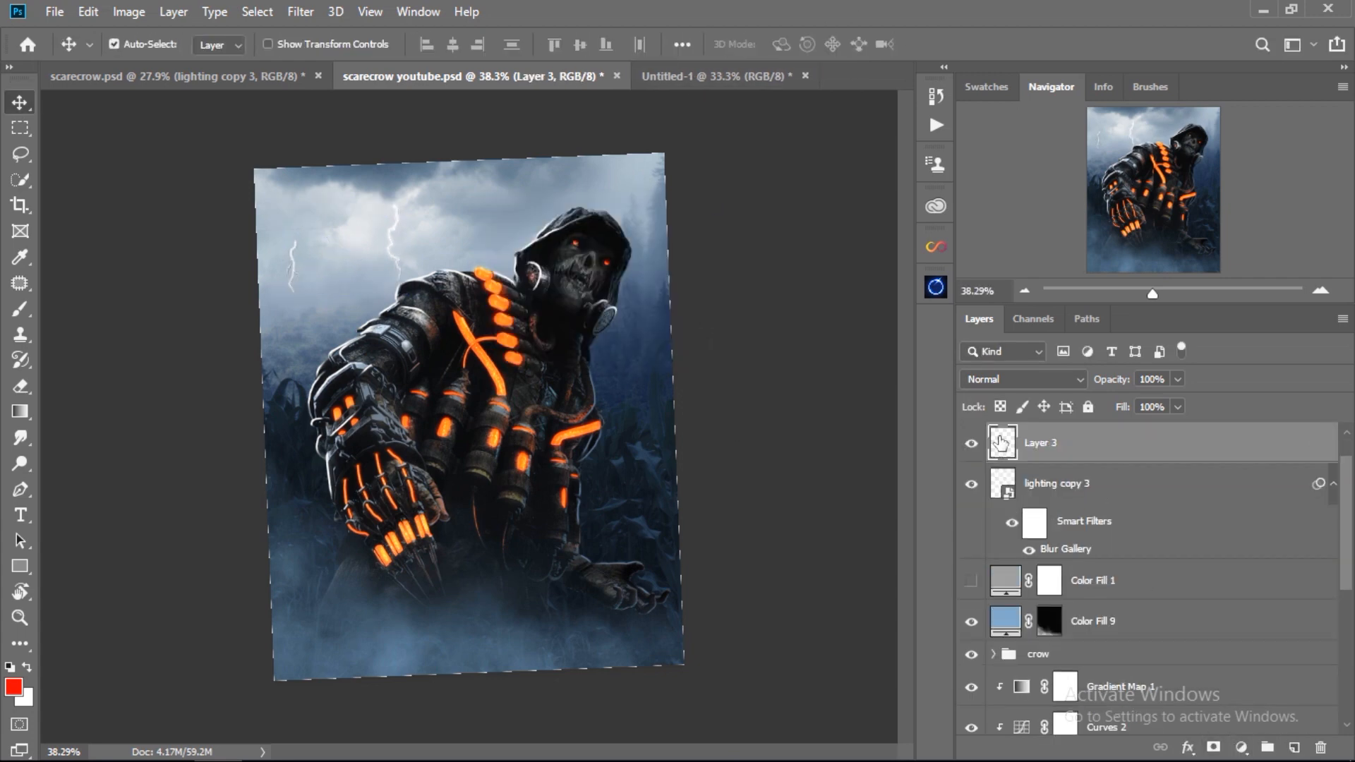
left_click(27, 667)
left_click(19, 308)
left_click(143, 45)
left_click(127, 41)
left_click(127, 41)
left_click(429, 257)
left_click_drag(416, 212, 509, 247)
left_click_drag(430, 278, 346, 298)
left_click_drag(447, 300, 374, 338)
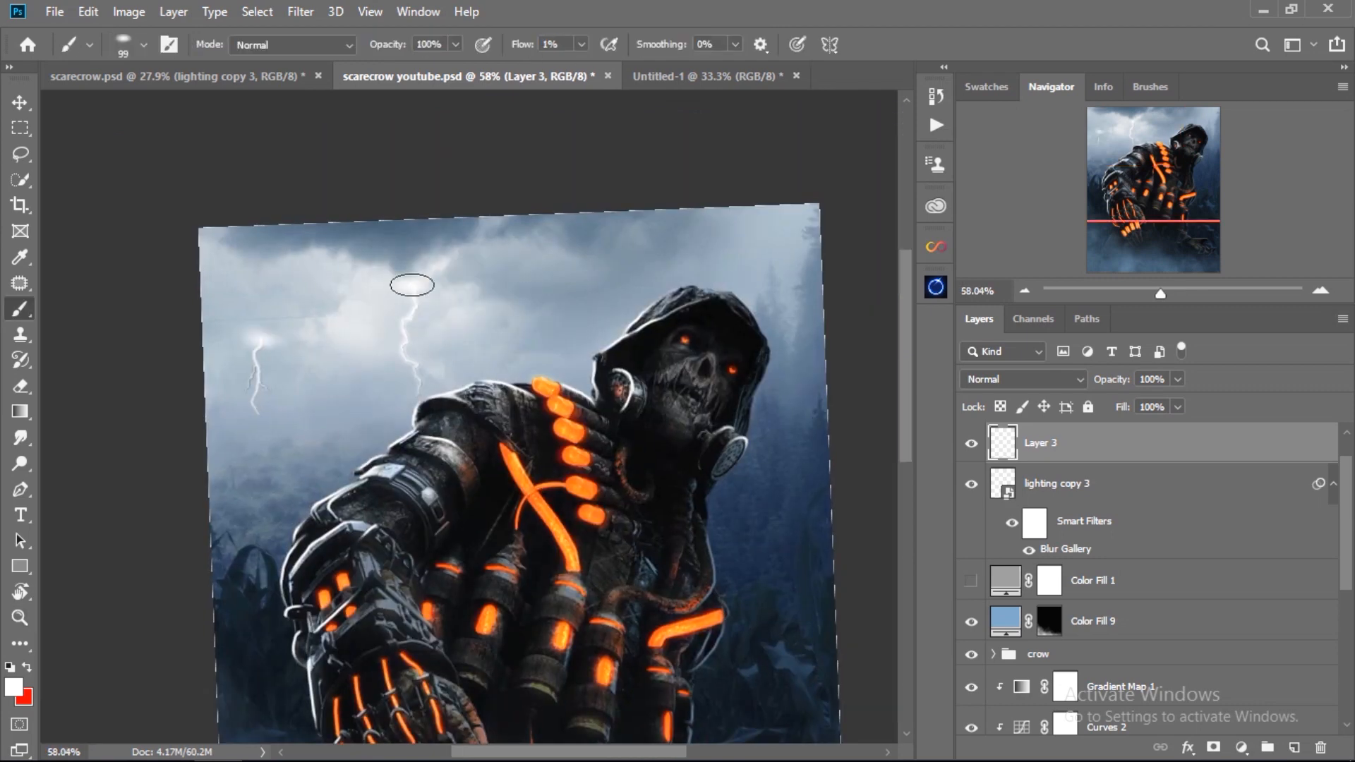
key("e")
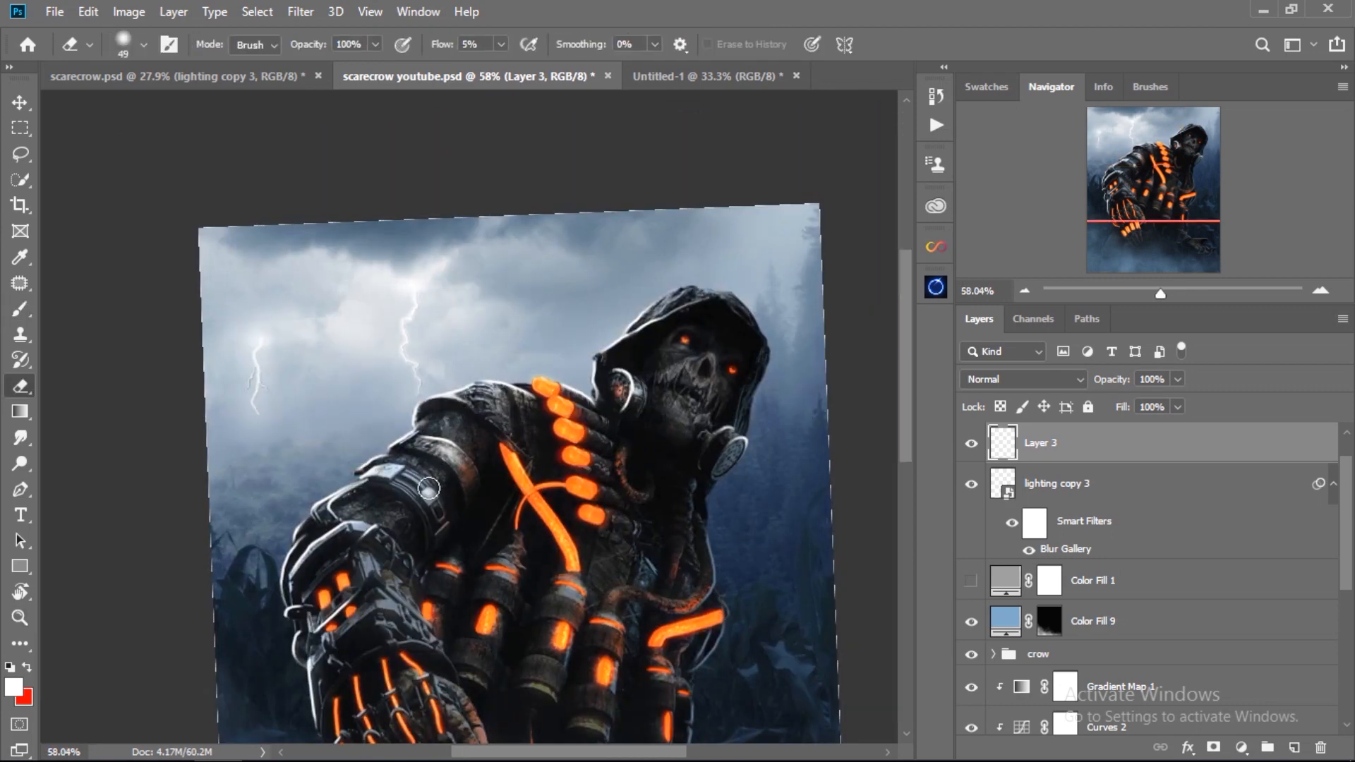
left_click_drag(428, 489, 403, 473)
Step: On another new layer, brush a sampled grey-blue softly over the clouds above the lightning, and reset the canvas rotation
left_click(1293, 747)
left_click(323, 213)
key("b")
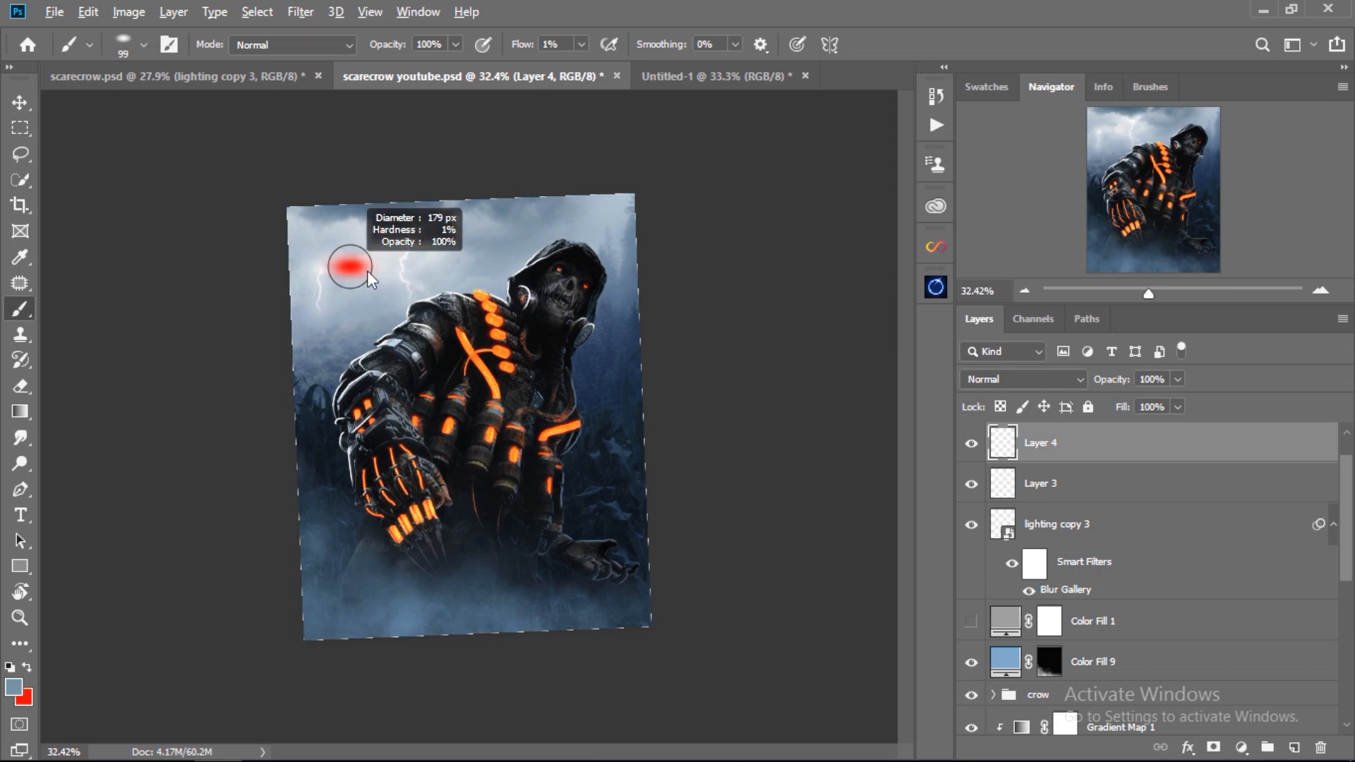
left_click_drag(347, 216, 293, 226)
key("z")
left_click_drag(565, 424, 587, 586)
key("Escape")
key("r")
left_click_drag(500, 508, 536, 460)
key("Escape")
key("z")
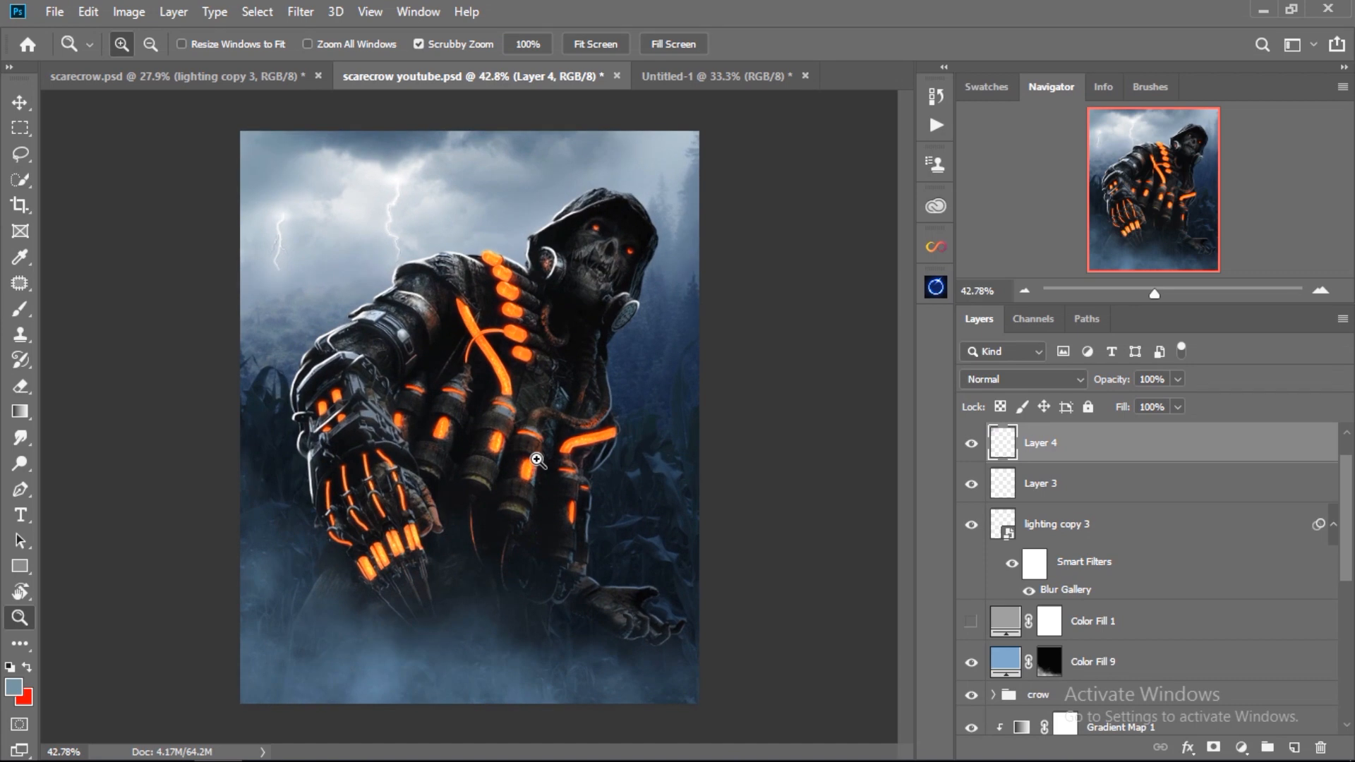
Step: Add a white Solid Color fill between the crow group and Gradient Map 1 and invert its mask
scroll(1074, 607, "down", 5)
scroll(1075, 607, "up", 1)
left_click(1136, 566)
left_click(1241, 747)
left_click(1267, 311)
left_click_drag(840, 276, 789, 224)
left_click(1242, 221)
key("ctrl+i")
Step: Paint thin white rim light along the corn leaf edges beside the torso on Color Fill 10's mask, and smudge the stroke ends
key("b")
left_click(143, 44)
double_click(74, 194)
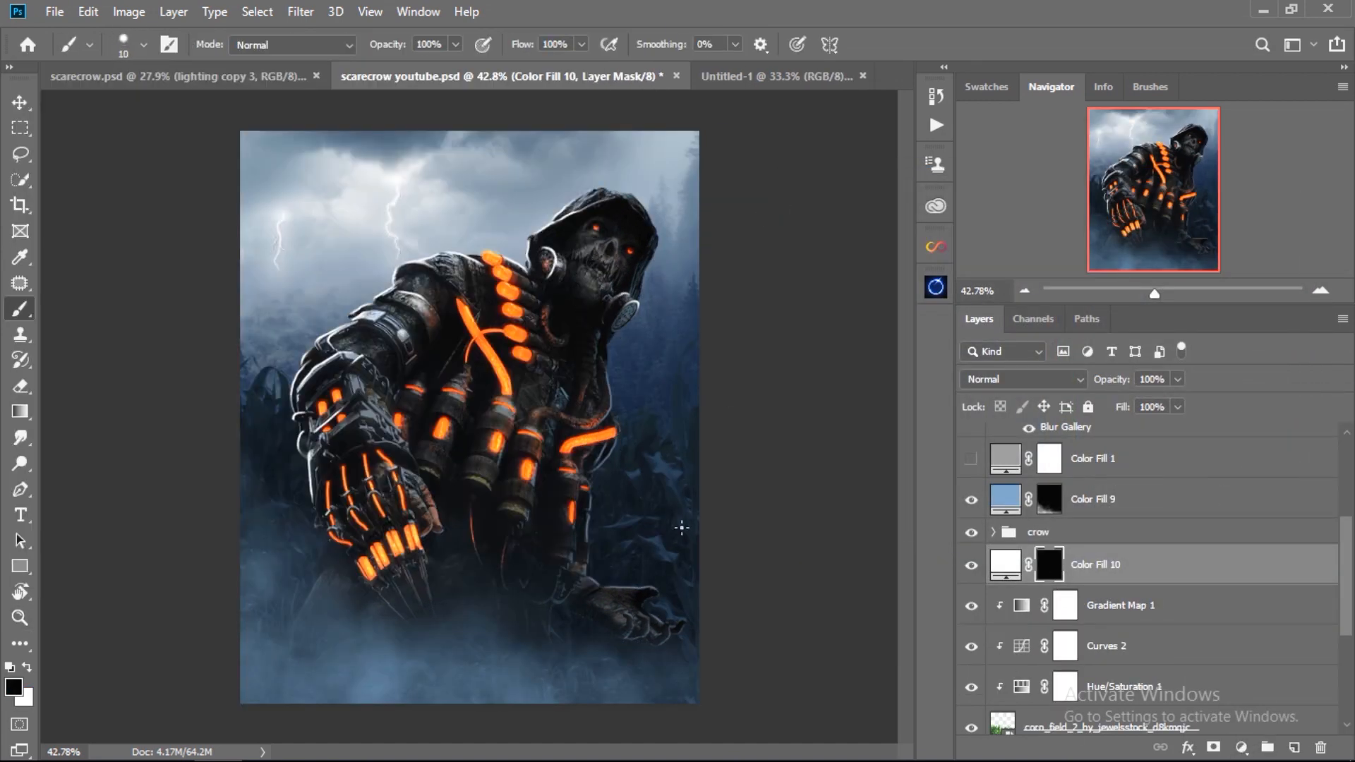
scroll(668, 460, "up", 5)
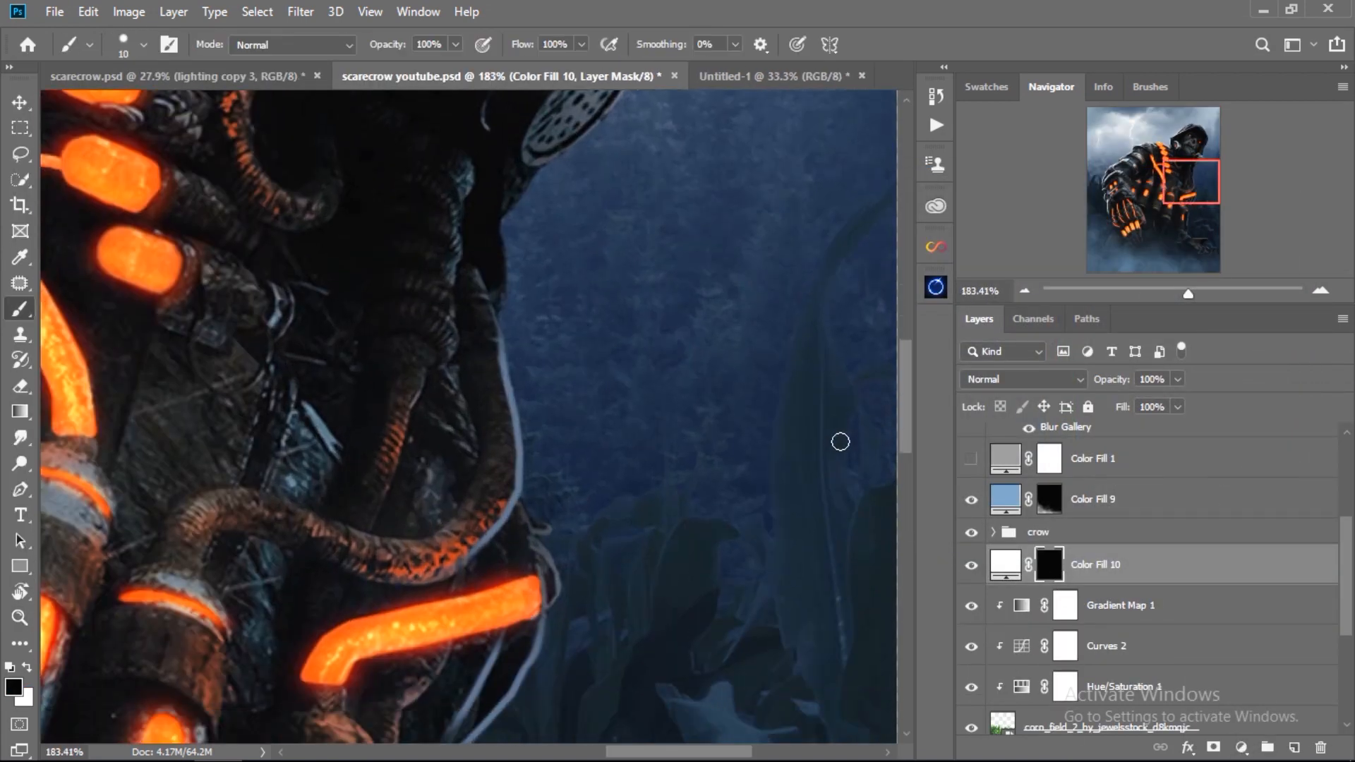
left_click(791, 350, "shift")
key("r")
left_click_drag(774, 613, 781, 676)
key("b")
left_click(20, 441)
mouse_move(654, 580)
left_mouse_down()
mouse_move(679, 525)
mouse_move(553, 568)
left_mouse_up()
key("ctrl+space")
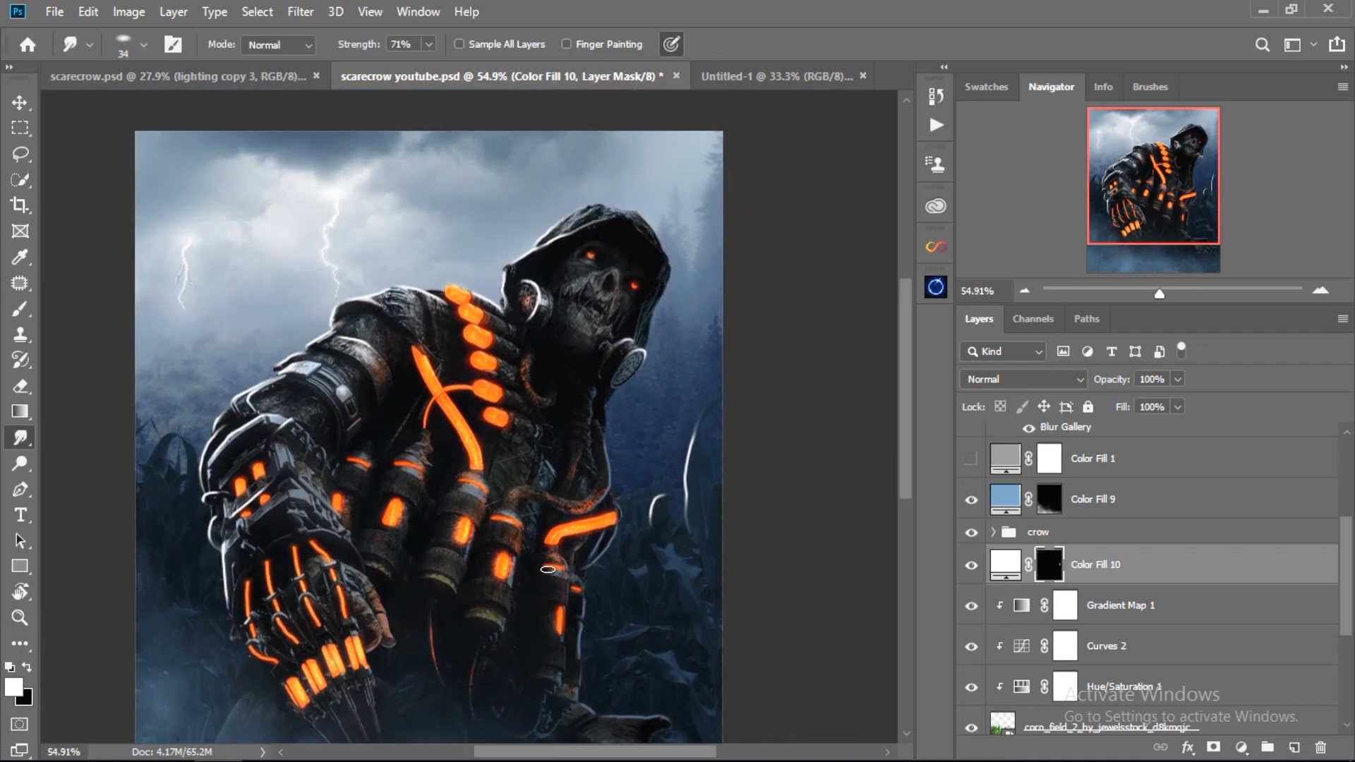
Step: Brush more rim light on the lower corn leaves beside the belt canisters and taper the strokes with the Smudge tool
key("ctrl+space")
left_click_drag(712, 604, 801, 581)
key("b")
left_click(20, 438)
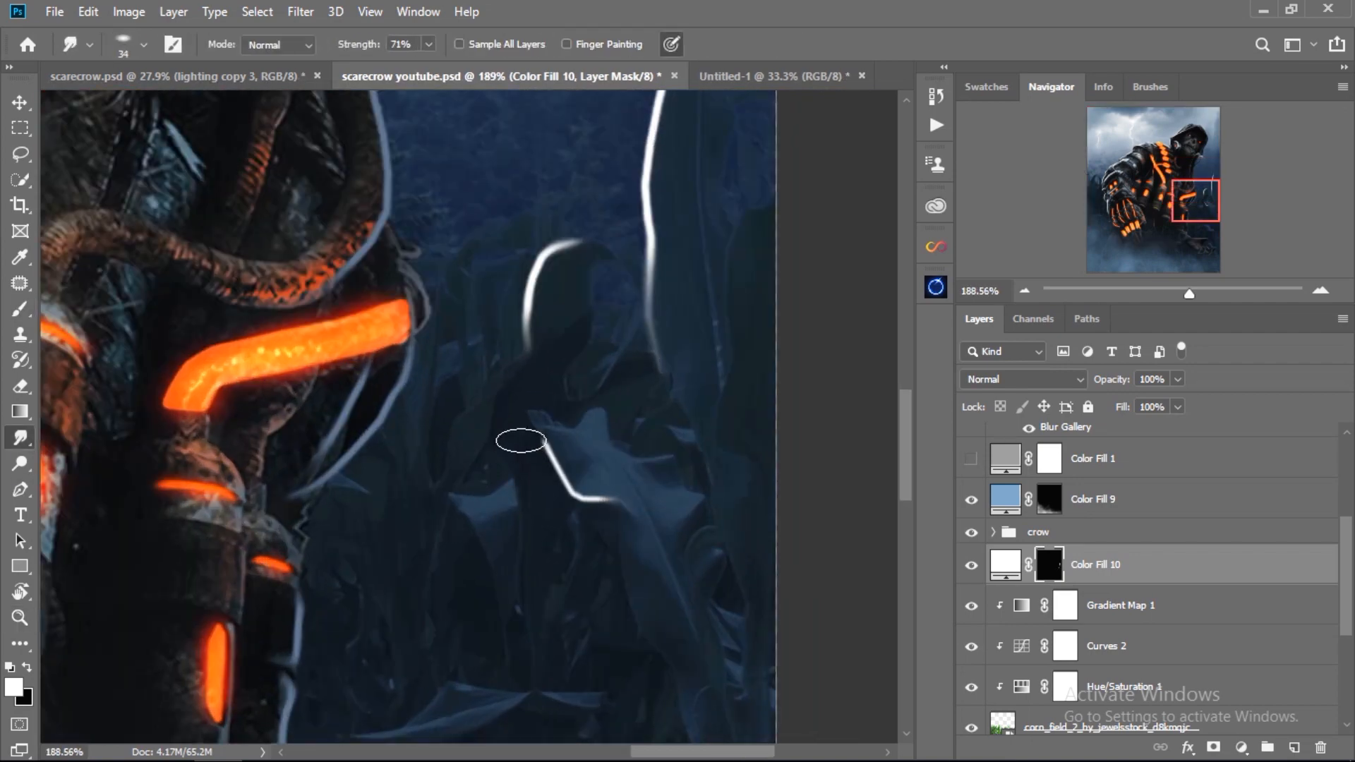
key("b")
mouse_move(473, 286)
left_mouse_down()
mouse_move(487, 348)
mouse_move(466, 263)
left_mouse_up()
key("r")
left_click_drag(485, 342, 492, 379)
scroll(569, 444, "up", 2)
key("b")
left_click_drag(727, 344, 729, 495)
key("r")
left_click_drag(730, 496, 596, 524)
Step: Change Color Fill 10's color from white to a light sky blue
double_click(1006, 564)
left_click(1066, 346)
left_click(905, 239)
left_click(1242, 221)
Step: Brush light blue rim strokes on Color Fill 10's mask along the corn leaves beside the armored forearm, and smudge them thin
left_click_drag(316, 408, 437, 409)
key("b")
left_click(1050, 565)
mouse_move(65, 333)
left_mouse_down()
mouse_move(127, 374)
mouse_move(175, 442)
left_mouse_up()
key("r")
key("b")
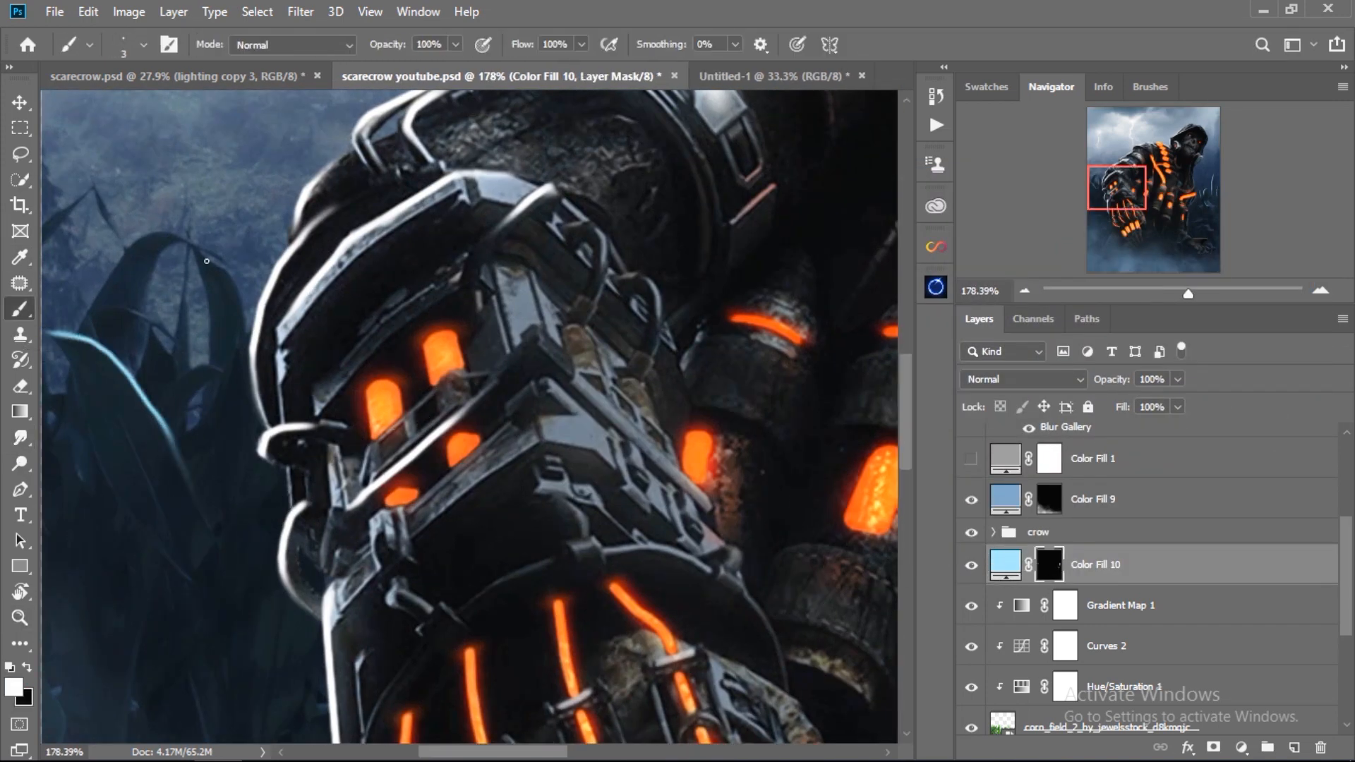
left_click_drag(102, 292, 121, 260)
key("r")
mouse_move(323, 428)
left_mouse_down()
mouse_move(248, 378)
mouse_move(156, 381)
left_mouse_up()
left_click_drag(802, 414, 762, 410)
Step: Soften the leaf rim light on the mask with a 5% flow eraser and lower Color Fill 10's opacity to 38%
key("e")
right_click(668, 333)
left_click_drag(696, 444, 722, 408)
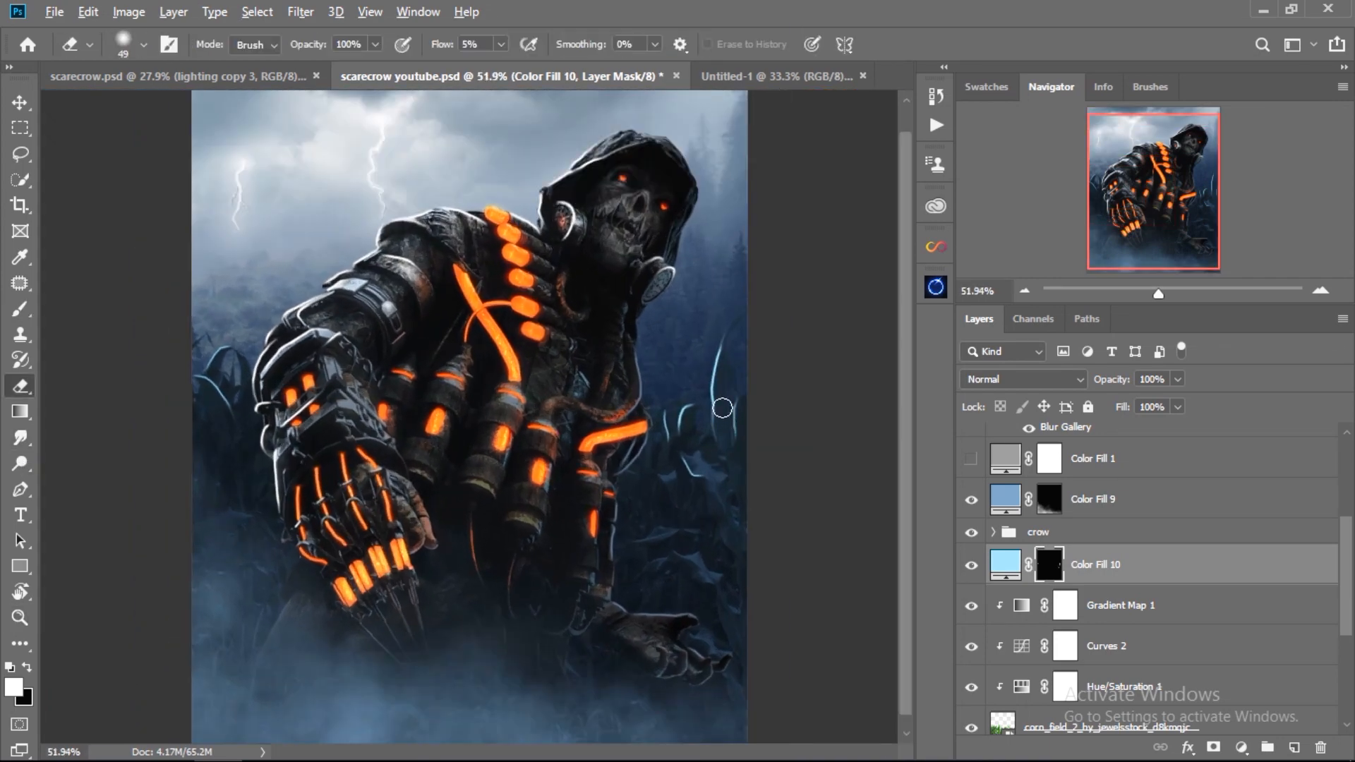
left_click_drag(601, 391, 498, 389)
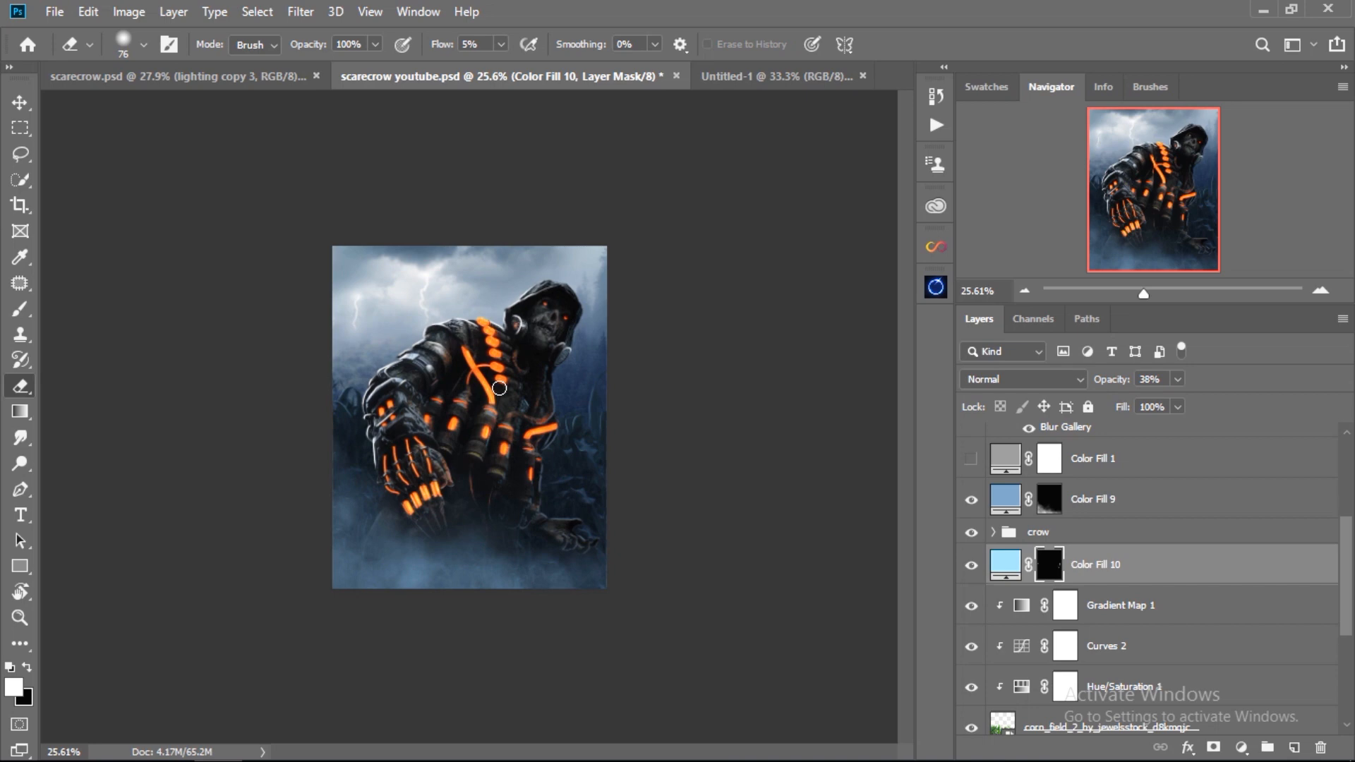
left_click_drag(506, 444, 516, 517)
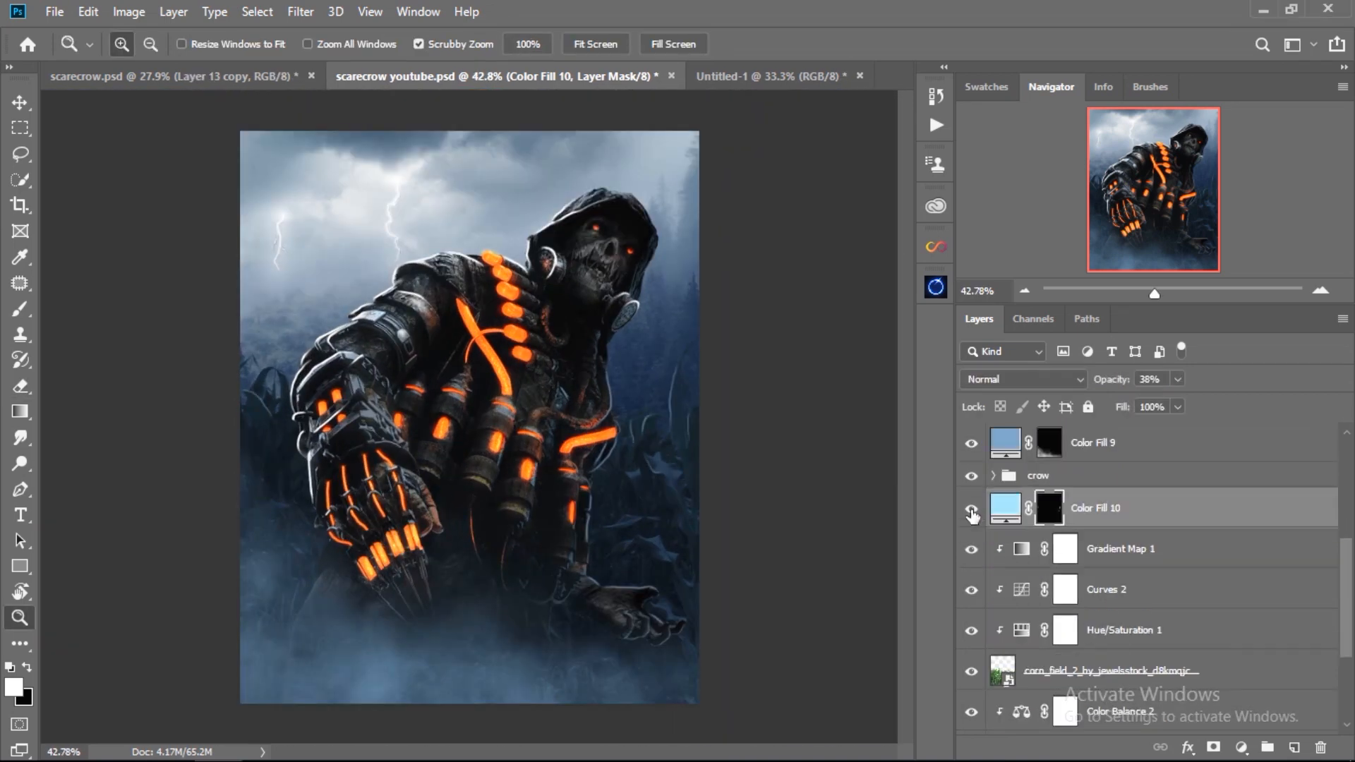
Step: Add a Solid Color fill above Color Fill 10, using a dark navy blue sampled from the background beside the torso
left_click(972, 443)
left_click(972, 443)
left_click(1005, 508)
left_click(1242, 748)
left_click(1270, 370)
left_click(1240, 221)
left_click(971, 508)
left_click(1003, 512)
double_click(1003, 512)
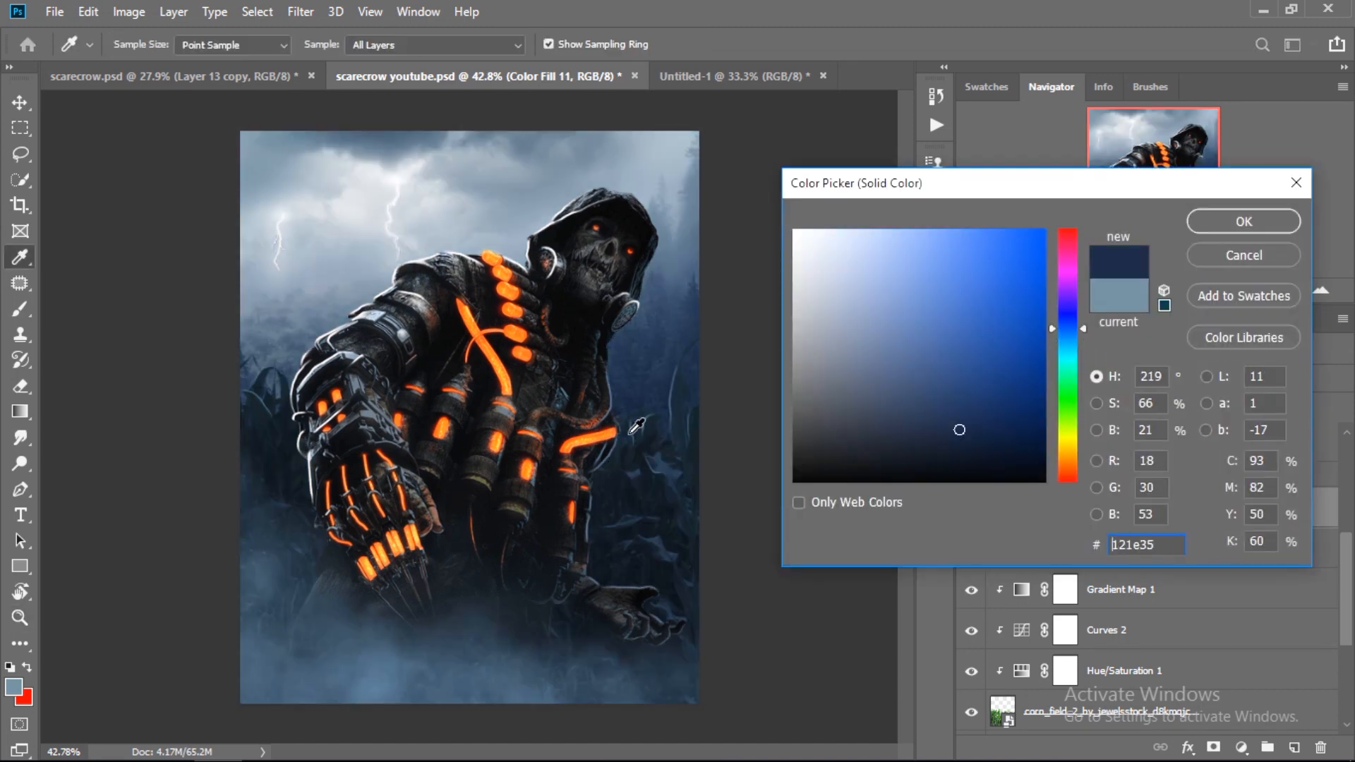
left_click(625, 405)
left_click(1242, 221)
Step: Invert Color Fill 11's mask and brush soft white at 6% flow over the corn on both sides of the figure
left_click(972, 508)
left_click(1049, 510)
key("ctrl+i")
key("b")
left_click_drag(519, 45, 426, 72)
left_click_drag(316, 276, 366, 286)
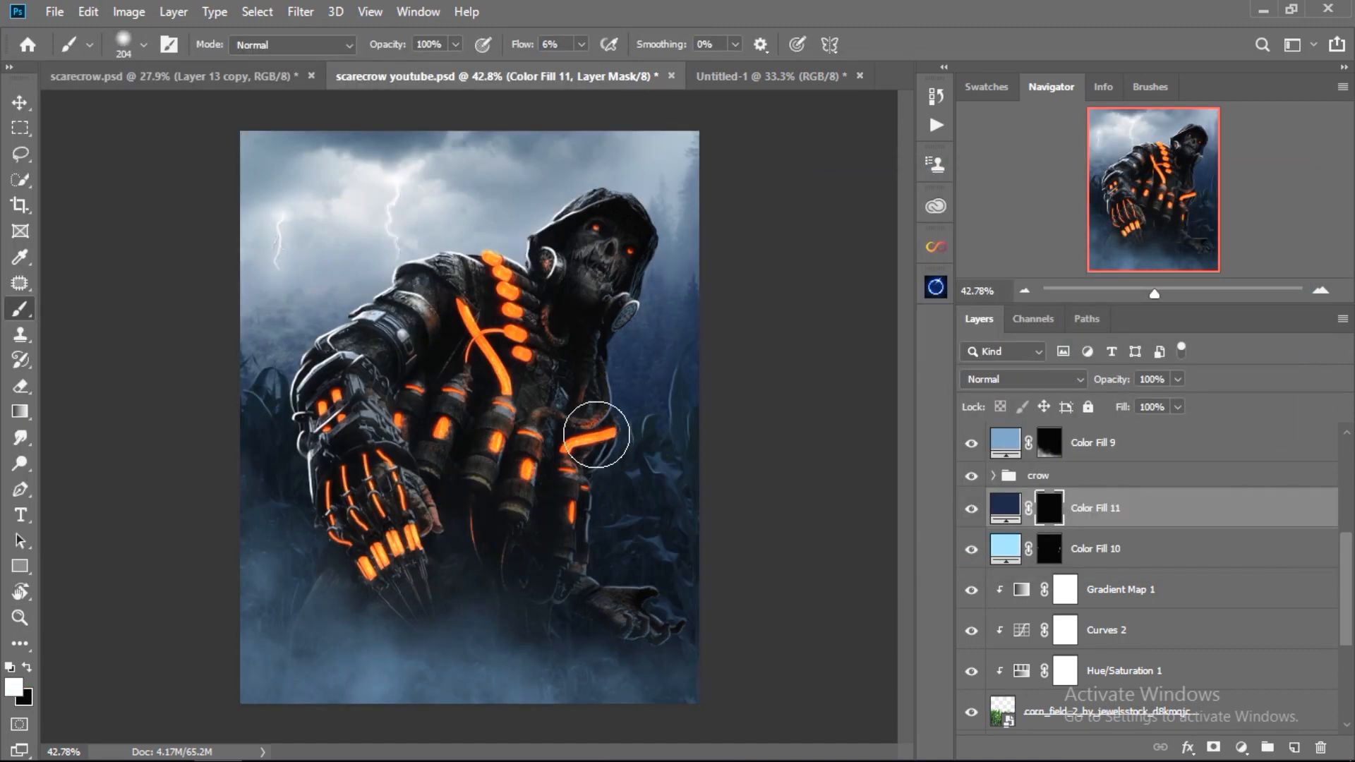
Step: Change Color Fill 11's color to the grey-blue 32485a
double_click(1005, 508)
left_click(901, 393)
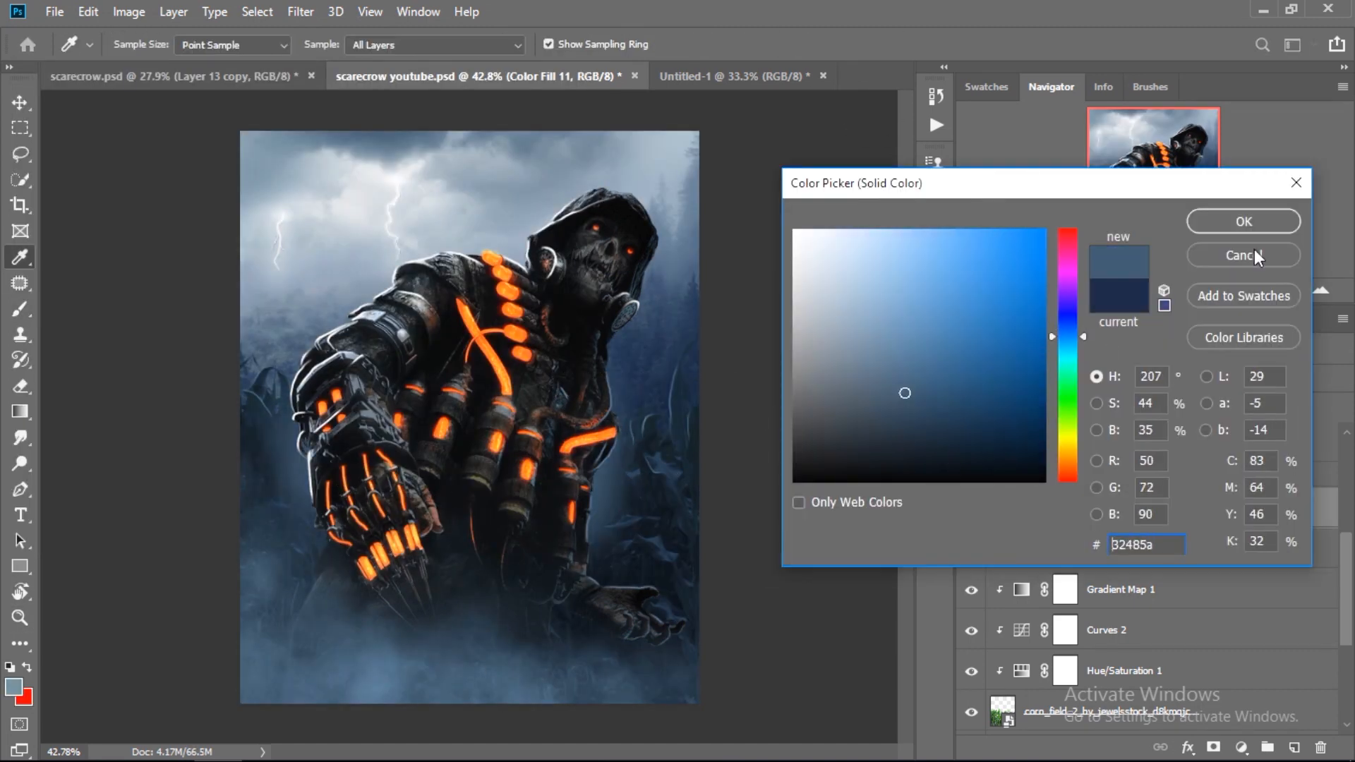
left_click(1240, 221)
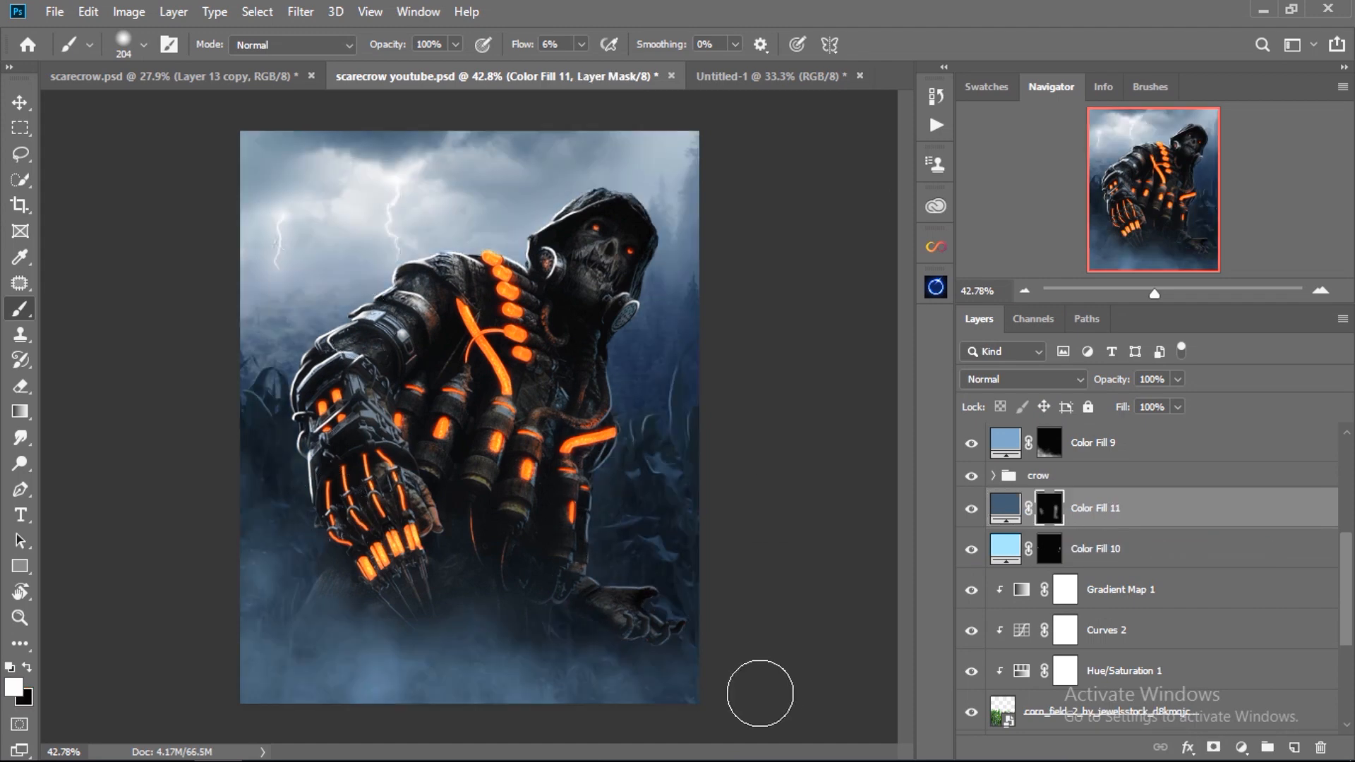
Step: Toggle the Curves 1 contrast-check layer to inspect the image, and delete it
scroll(1038, 522, "up", 5)
left_click(971, 444)
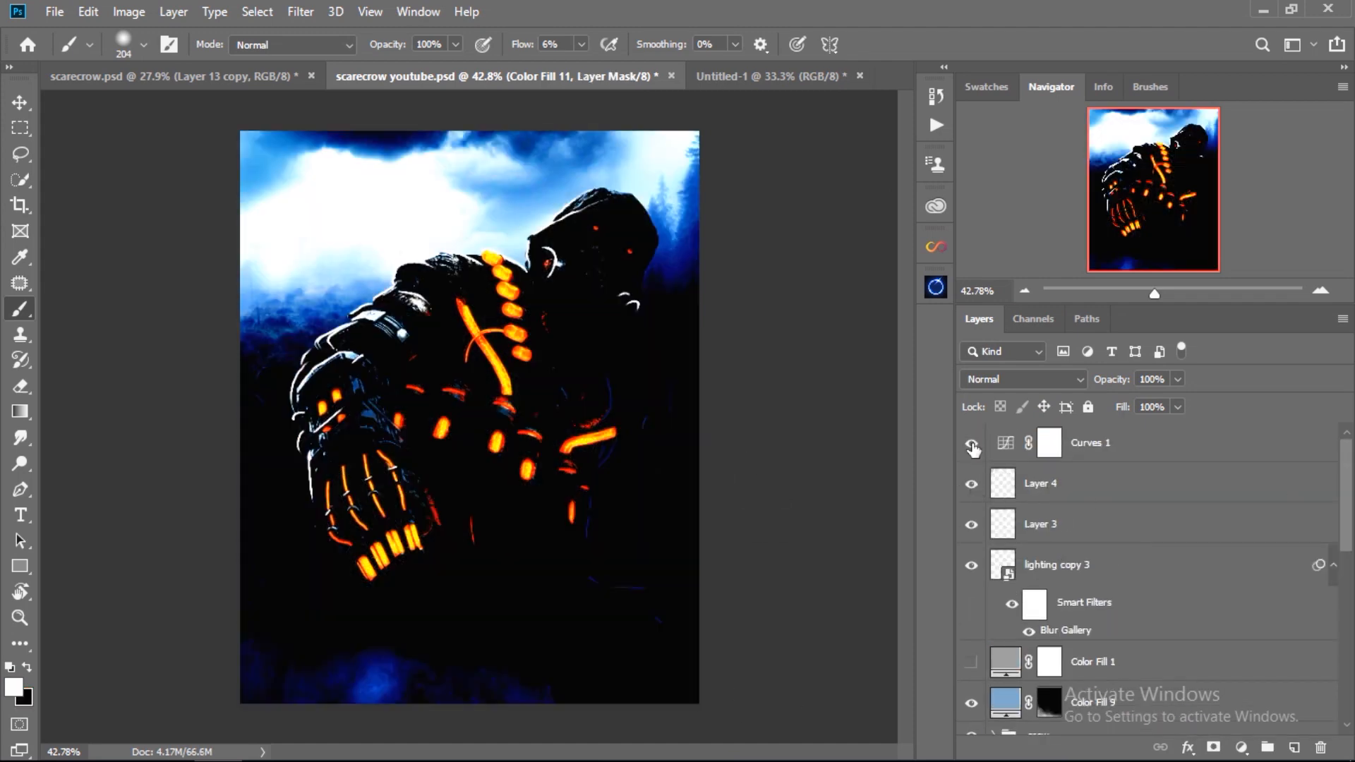
left_click(971, 444)
left_click(1115, 444)
left_click(1321, 747)
left_click(596, 304)
left_click(1320, 748)
left_click(587, 303)
Step: Stamp all visible layers into a new layer above Layer 4 and convert it to a smart object
key("ctrl+alt+shift+e")
right_click(1021, 454)
left_click(1101, 353)
Step: Open the stamped layer in the Camera Raw Filter and adjust its tone curve, with Highlights at +4
left_click(301, 12)
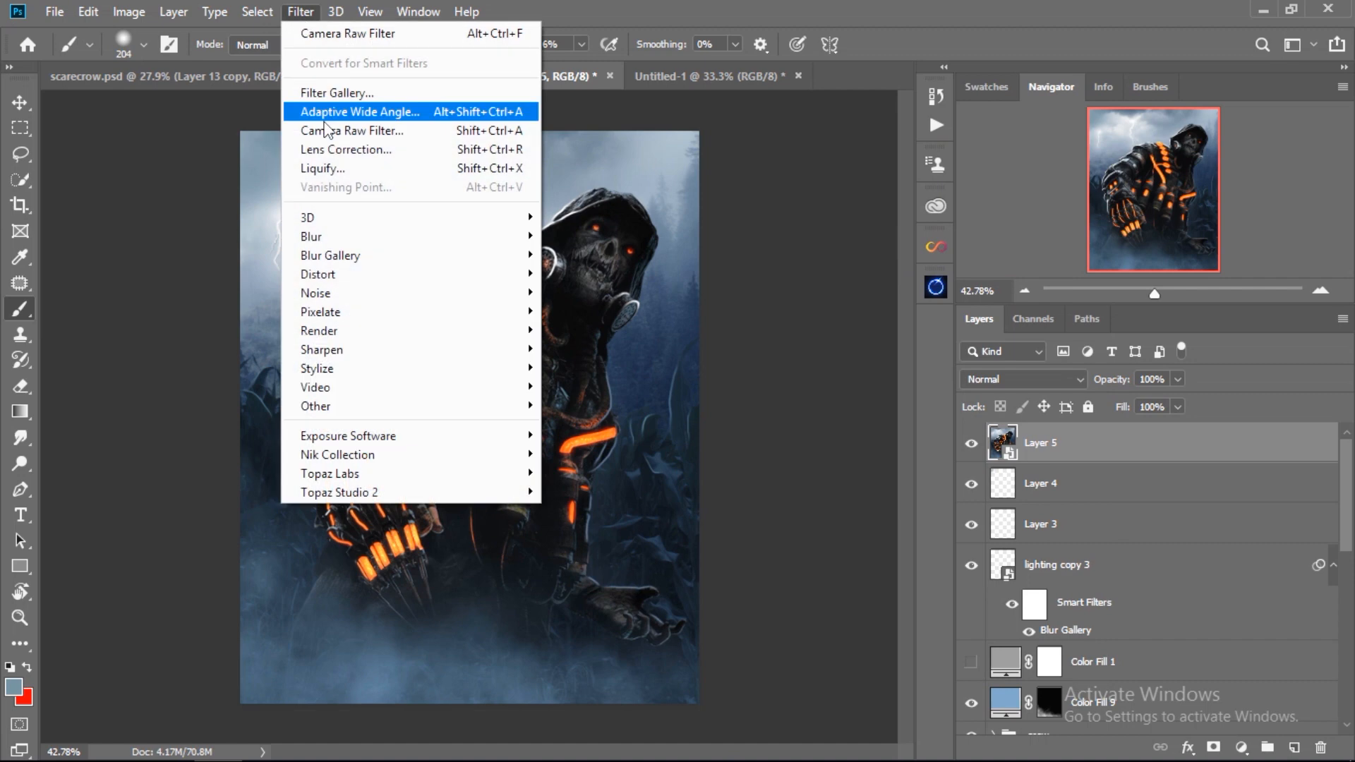
left_click(350, 130)
left_click(1149, 254)
left_click(1211, 396)
double_click(318, 293)
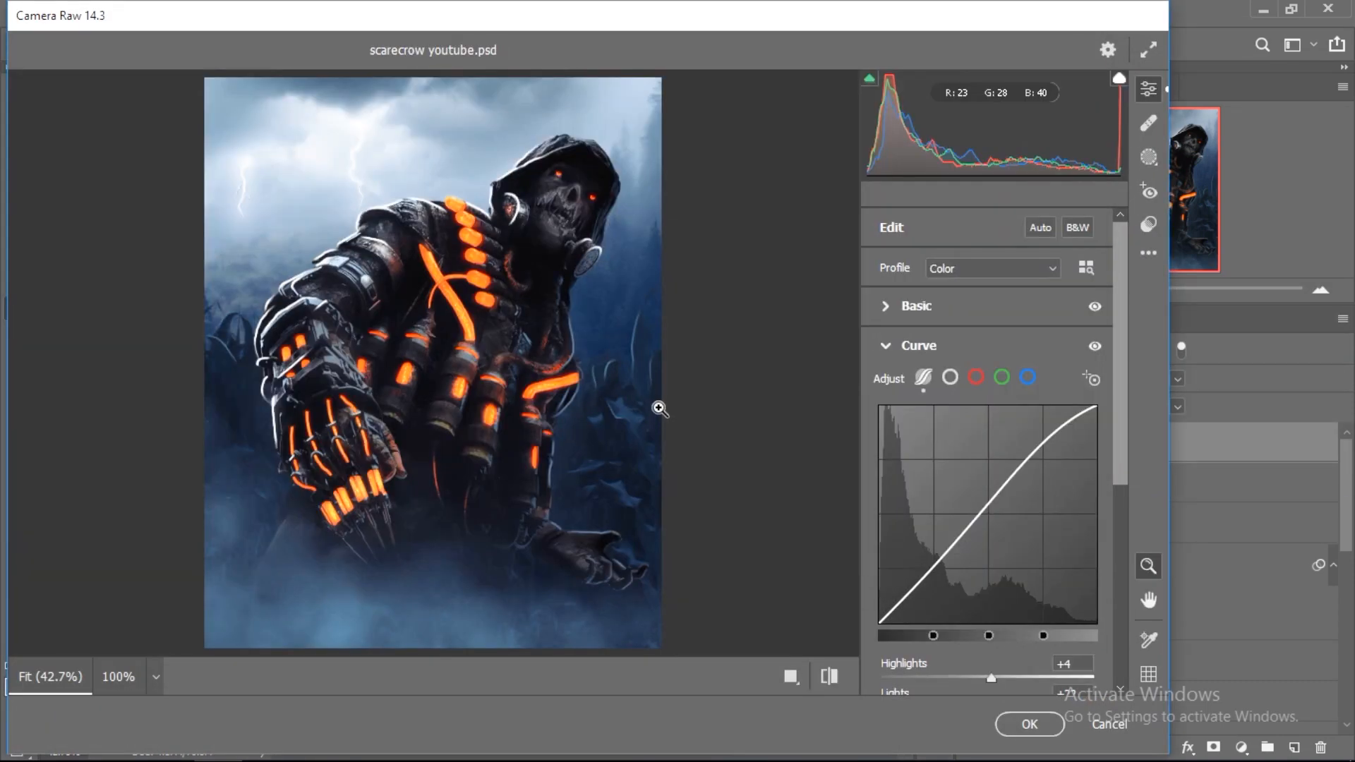
Step: Compare the before and after views, review the Camera Raw settings and apply the filter to Layer 5
left_click(825, 676)
left_click(825, 676)
scroll(554, 324, "down", 5)
scroll(558, 335, "up", 3)
scroll(524, 157, "up", 2)
scroll(539, 458, "down", 3)
scroll(611, 333, "up", 4)
left_click(1029, 725)
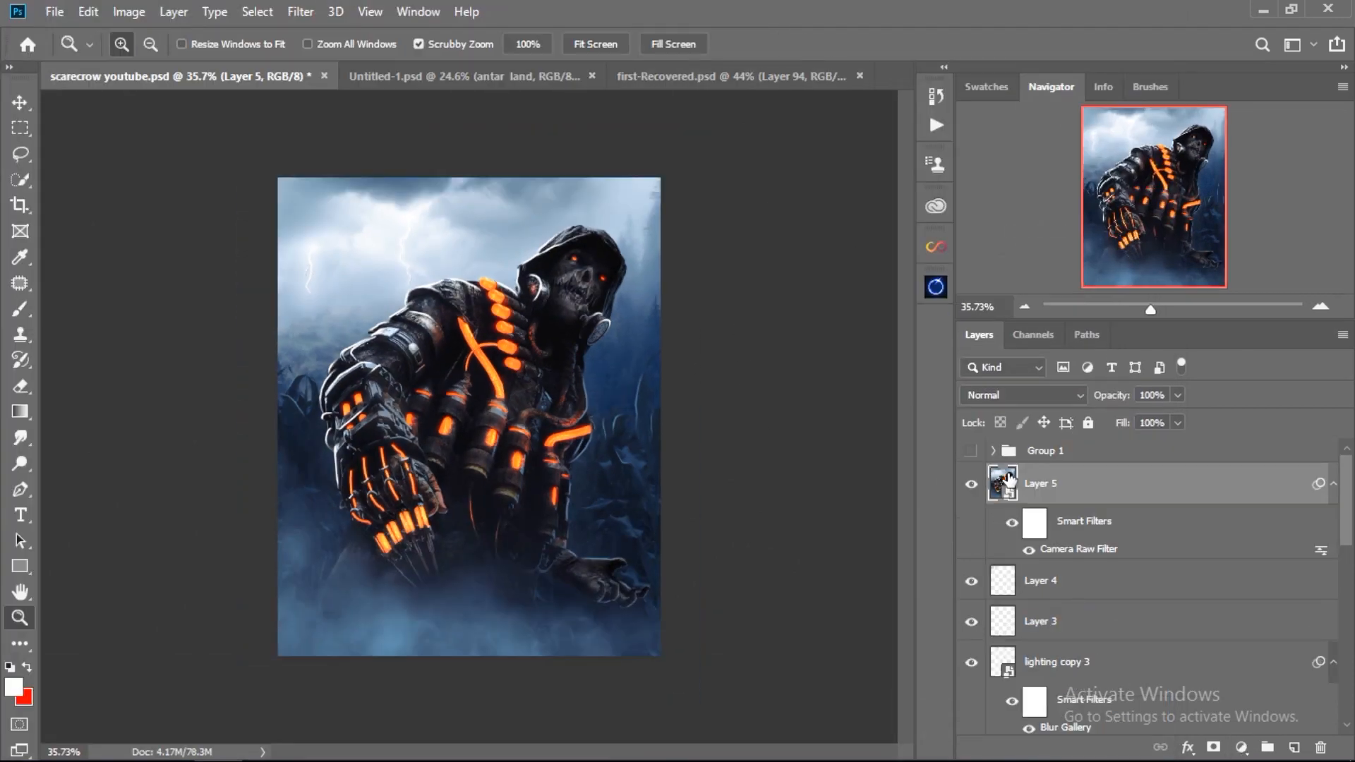
Step: On a new layer above Layer 5, brush a soft white 1% flow glow over the sky behind the figure's head and shoulder
left_click(1294, 748)
key("b")
scroll(594, 208, "up", 4)
left_click_drag(594, 208, 272, 326)
scroll(272, 332, "down", 4)
left_click_drag(522, 44, 519, 44)
right_click(368, 311, "alt")
left_click_drag(371, 313, 384, 315)
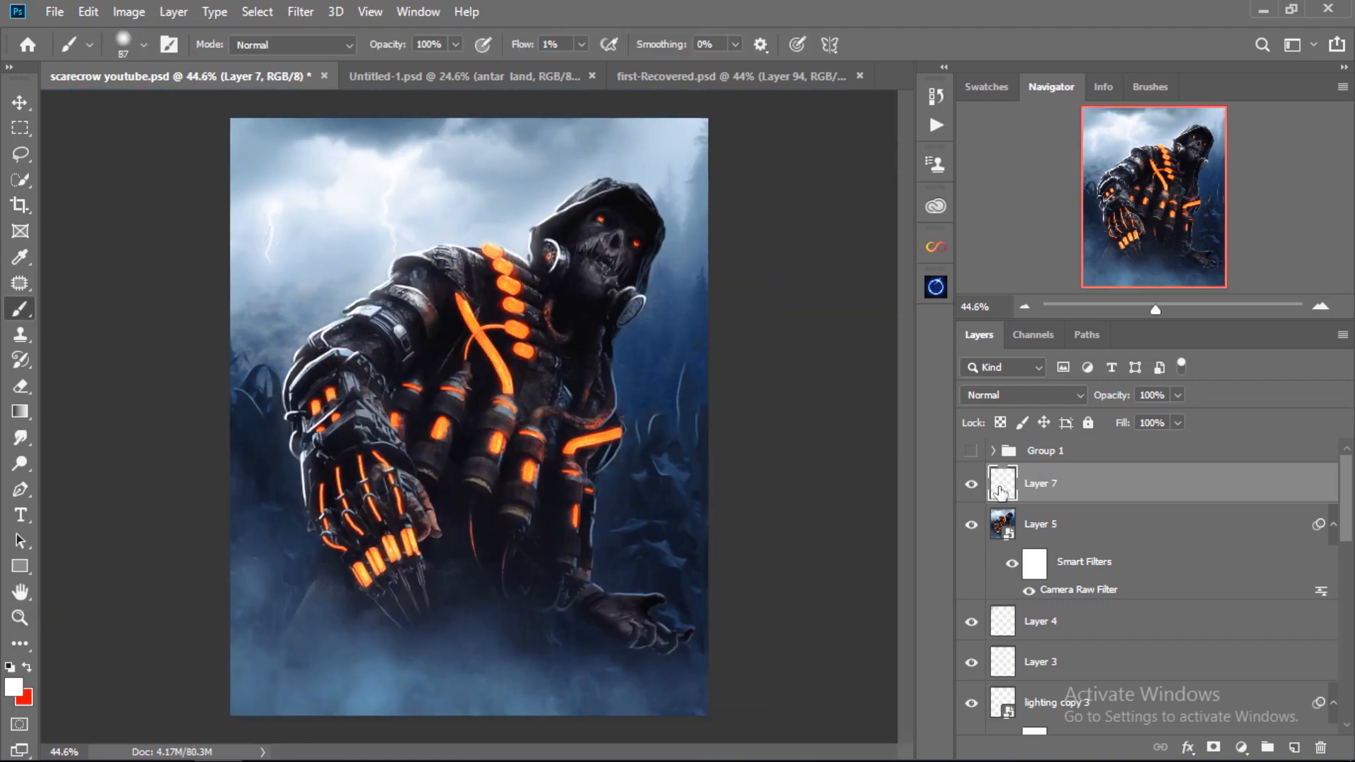
Step: Turn on Group 1, stamp all visible layers into a new layer above it and convert it to a smart object
left_click(971, 484)
left_click(971, 451)
left_click(1059, 453)
key("ctrl+shift+alt+e")
right_click(1061, 459)
left_click(1046, 423)
Step: Open Color Efex Pro 4 with Classical Soft Focus at 10% strength, and add Detail Extractor at a reduced amount
left_click(301, 12)
left_click(346, 136)
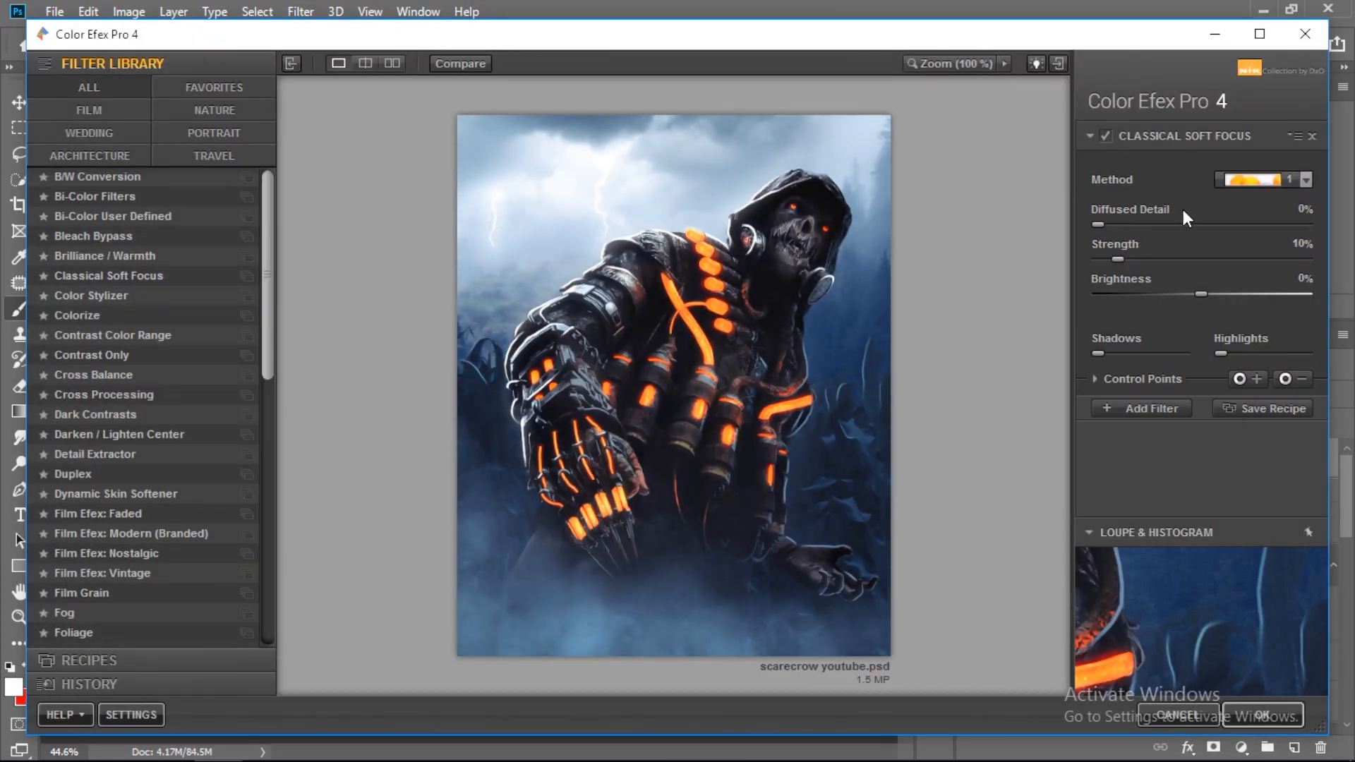
left_click(1141, 408)
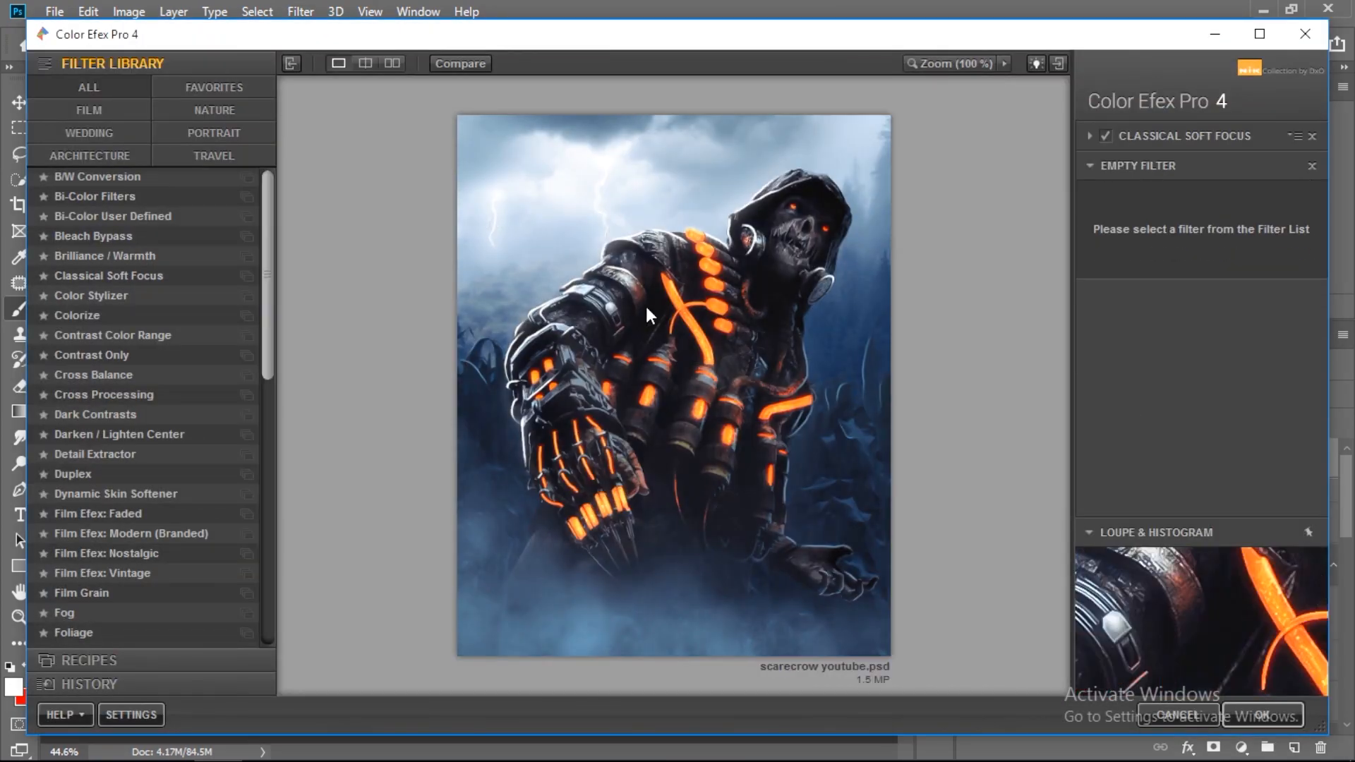
left_click(95, 454)
left_click_drag(1136, 221, 1117, 221)
Step: Add White Neutralizer with Adjust Whole Image at 20% and Neutralize Whites at 30%, and apply the Color Efex filters
left_click_drag(268, 369, 272, 640)
left_click(1142, 439)
left_click(96, 639)
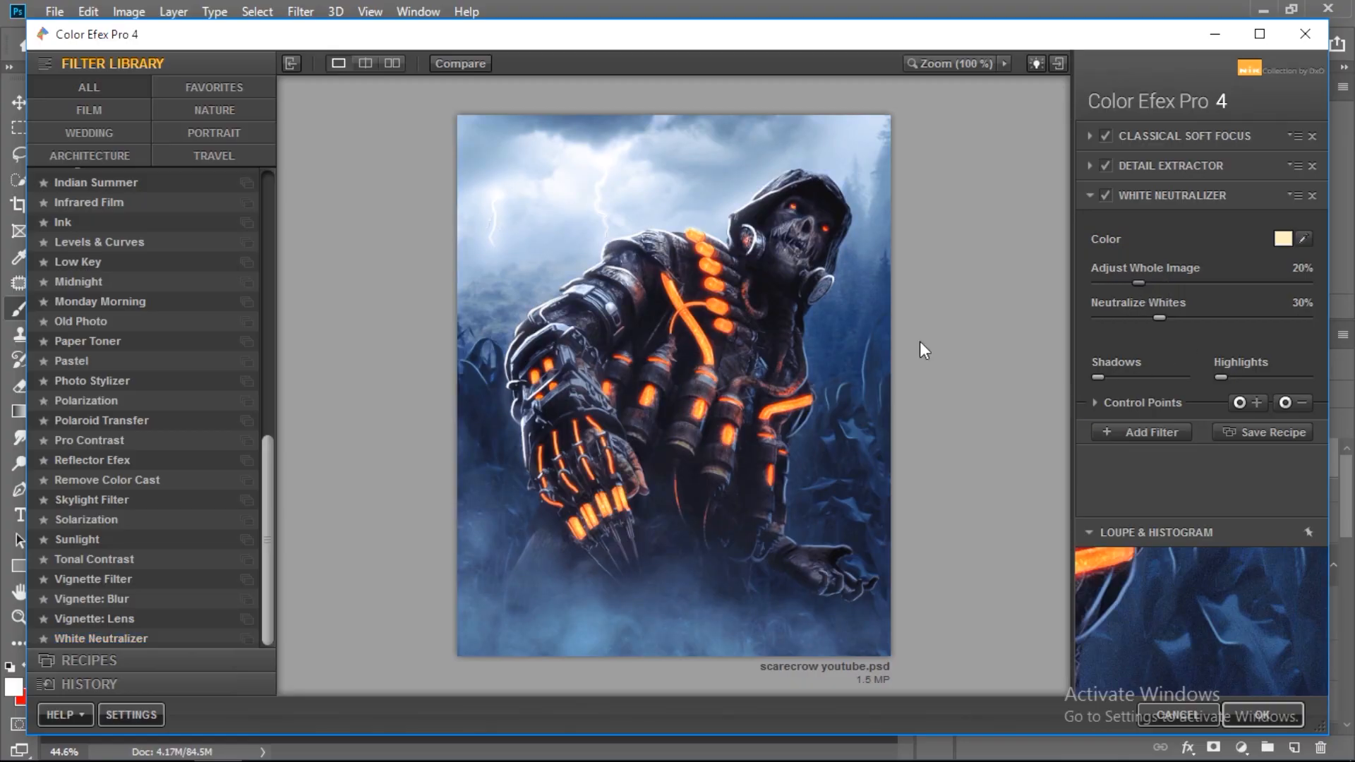
left_click(1262, 715)
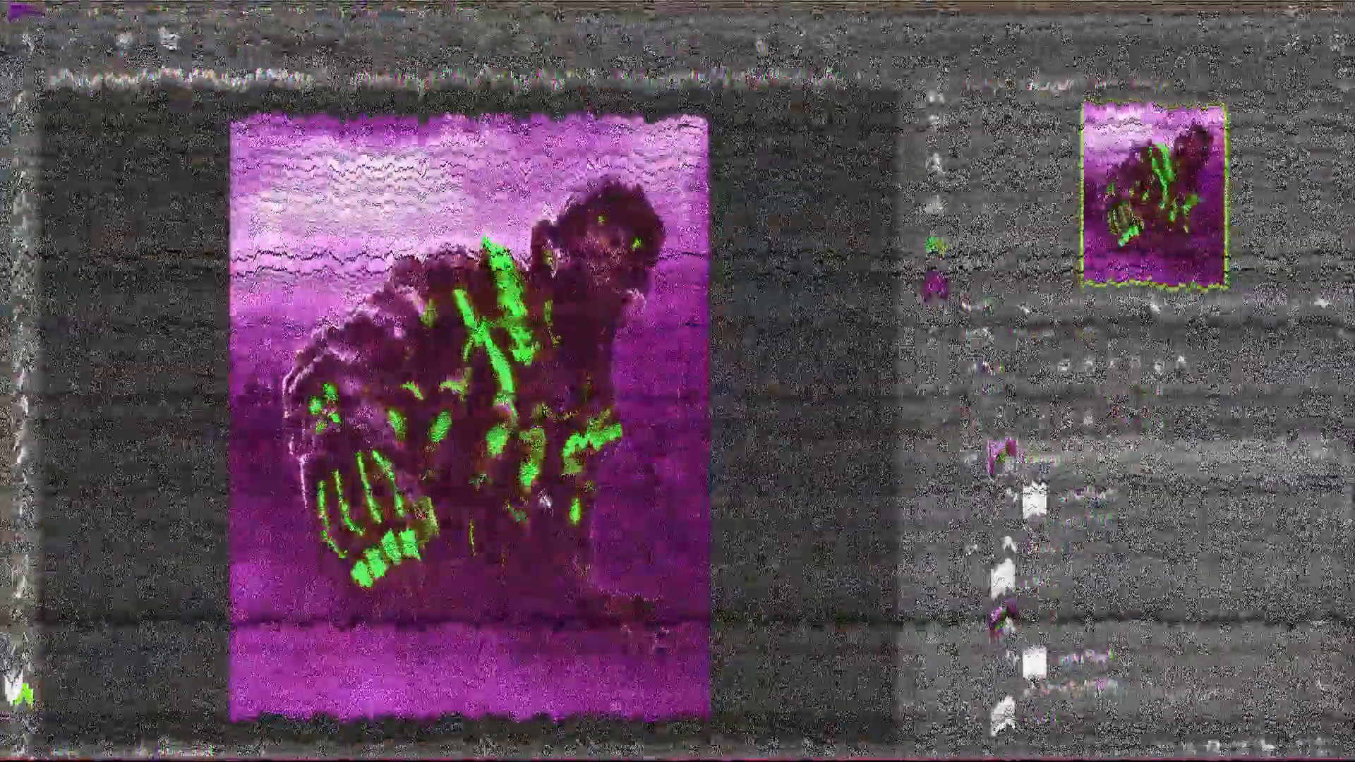